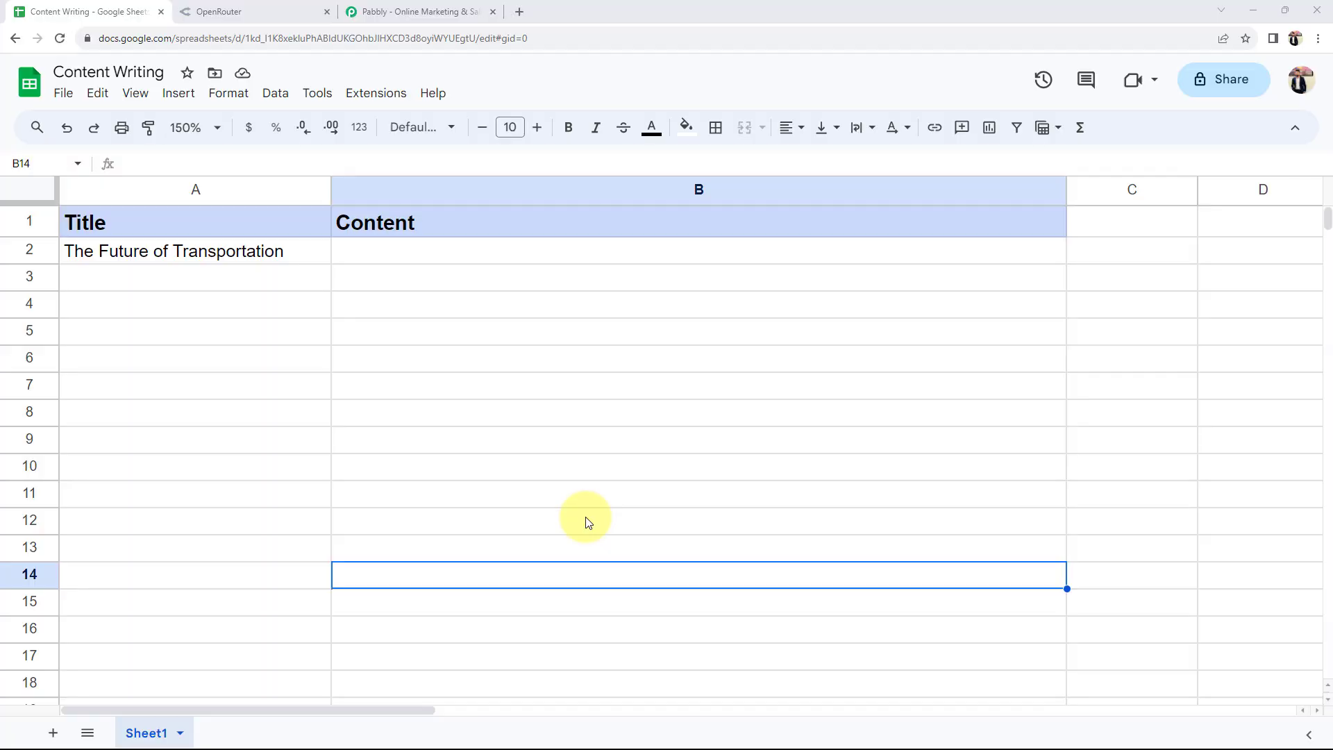
Step: Show the title in A2 and the empty Content cell B2, glance at OpenRouter, then go to Pabbly
left_click(251, 5)
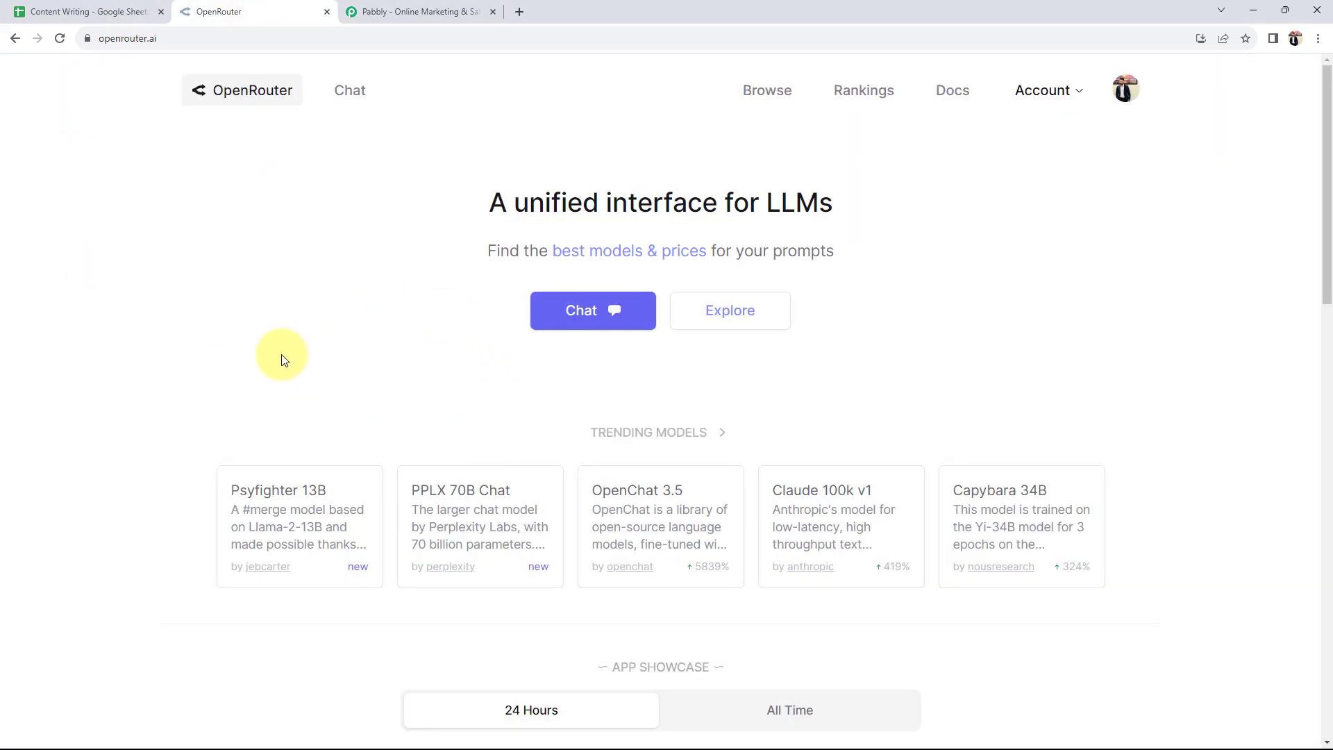
left_click(111, 11)
left_click(97, 261)
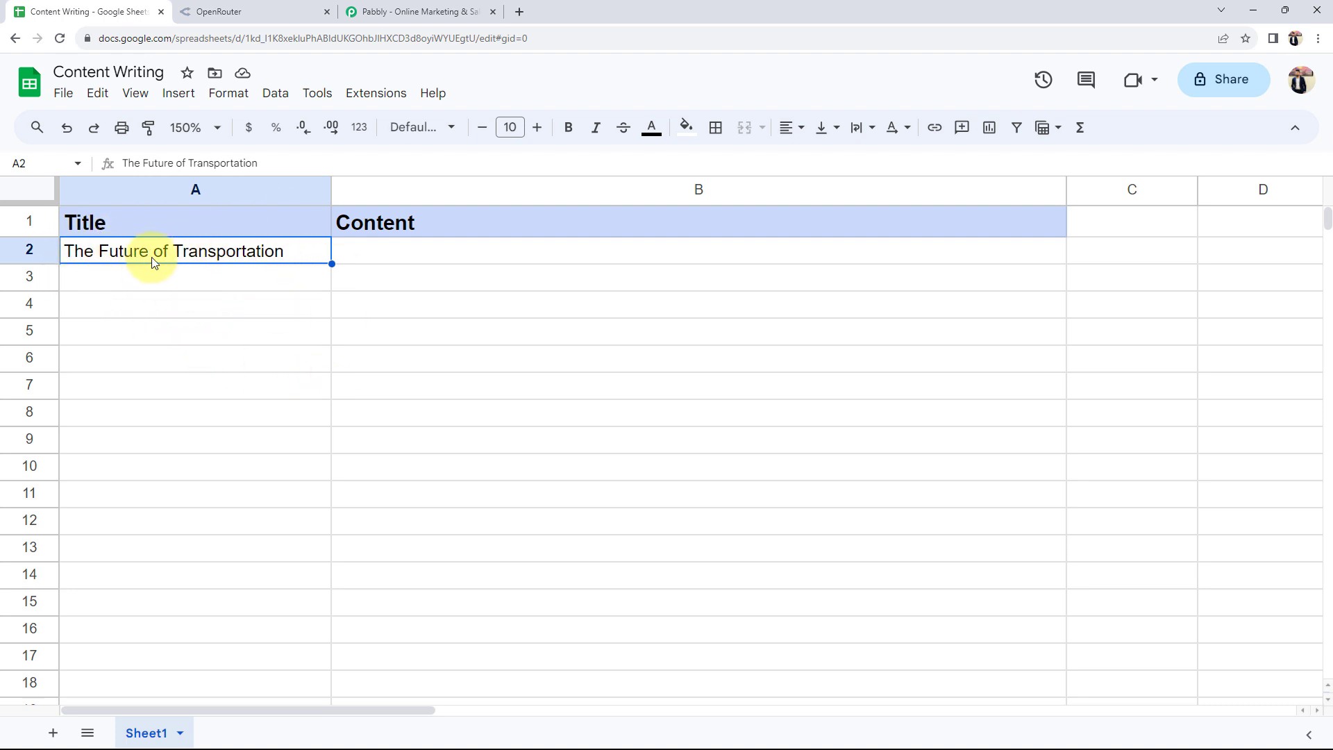
left_click(466, 257)
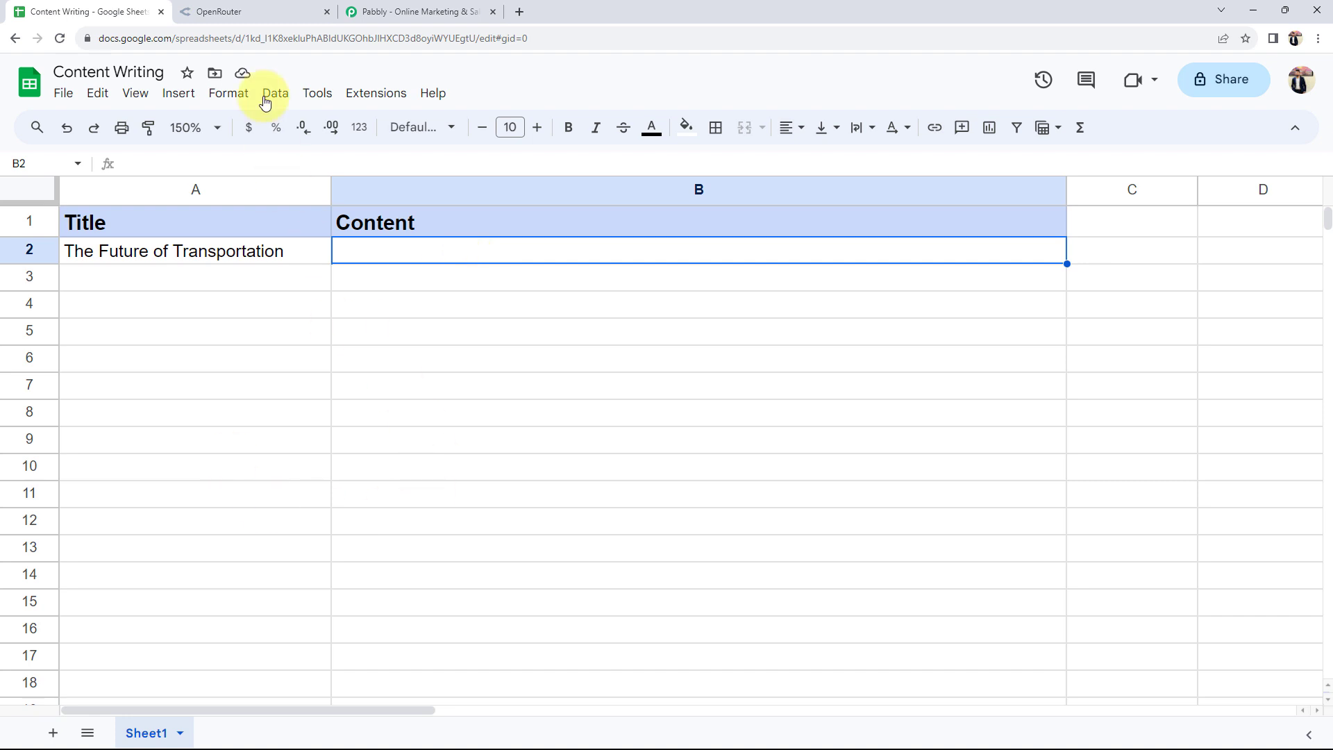
left_click(252, 10)
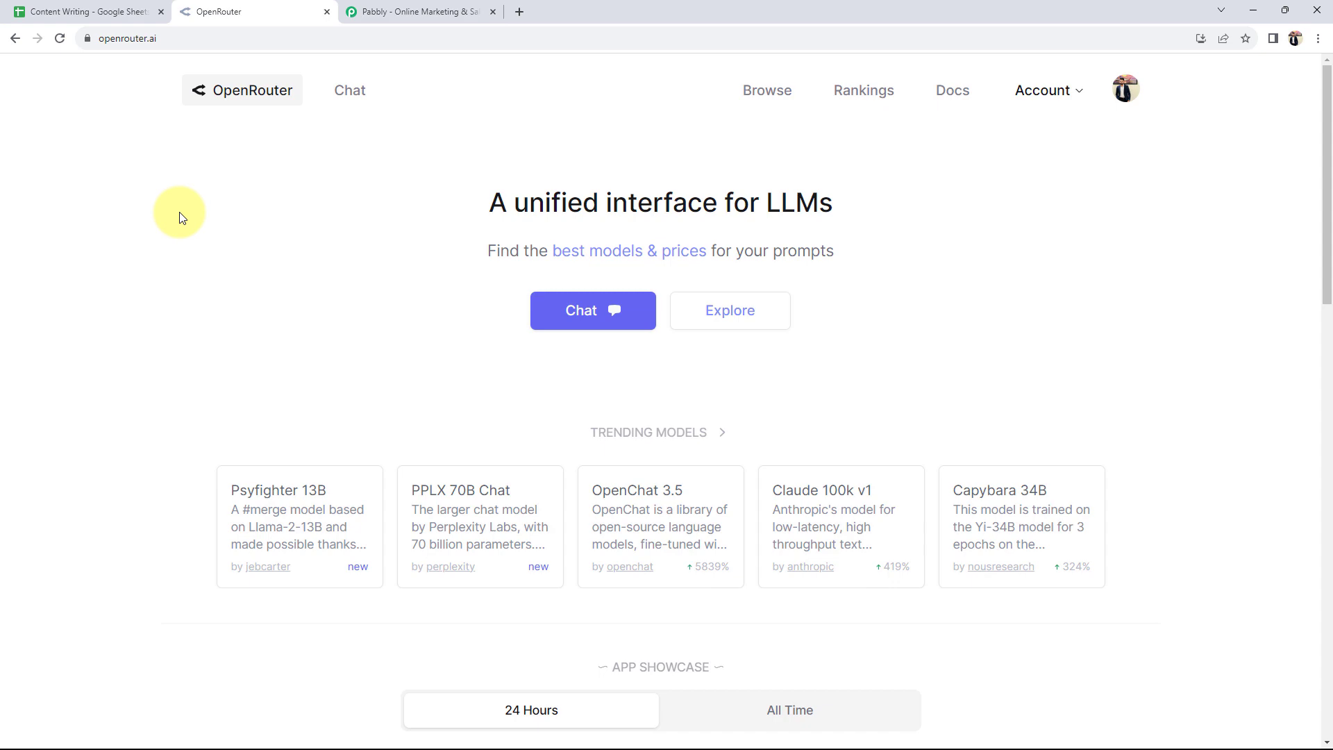
left_click(83, 11)
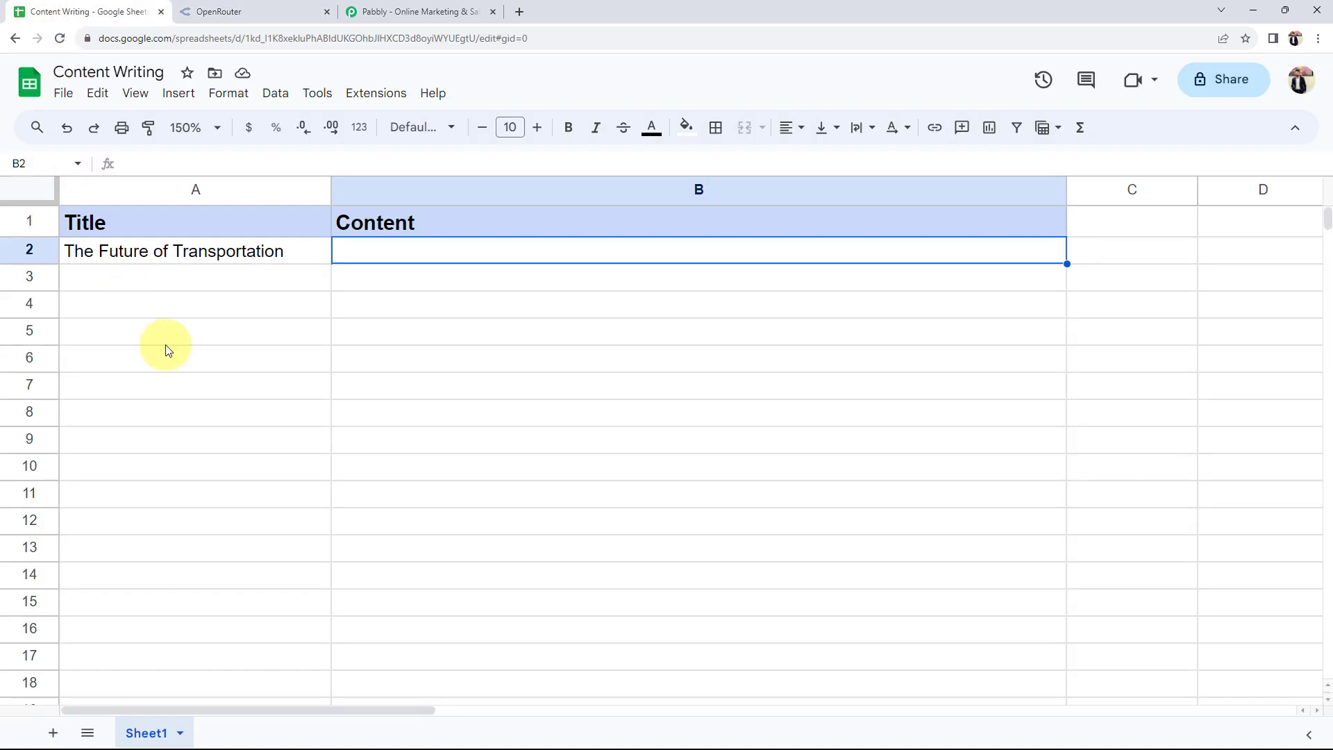
left_click(232, 356)
left_click(434, 11)
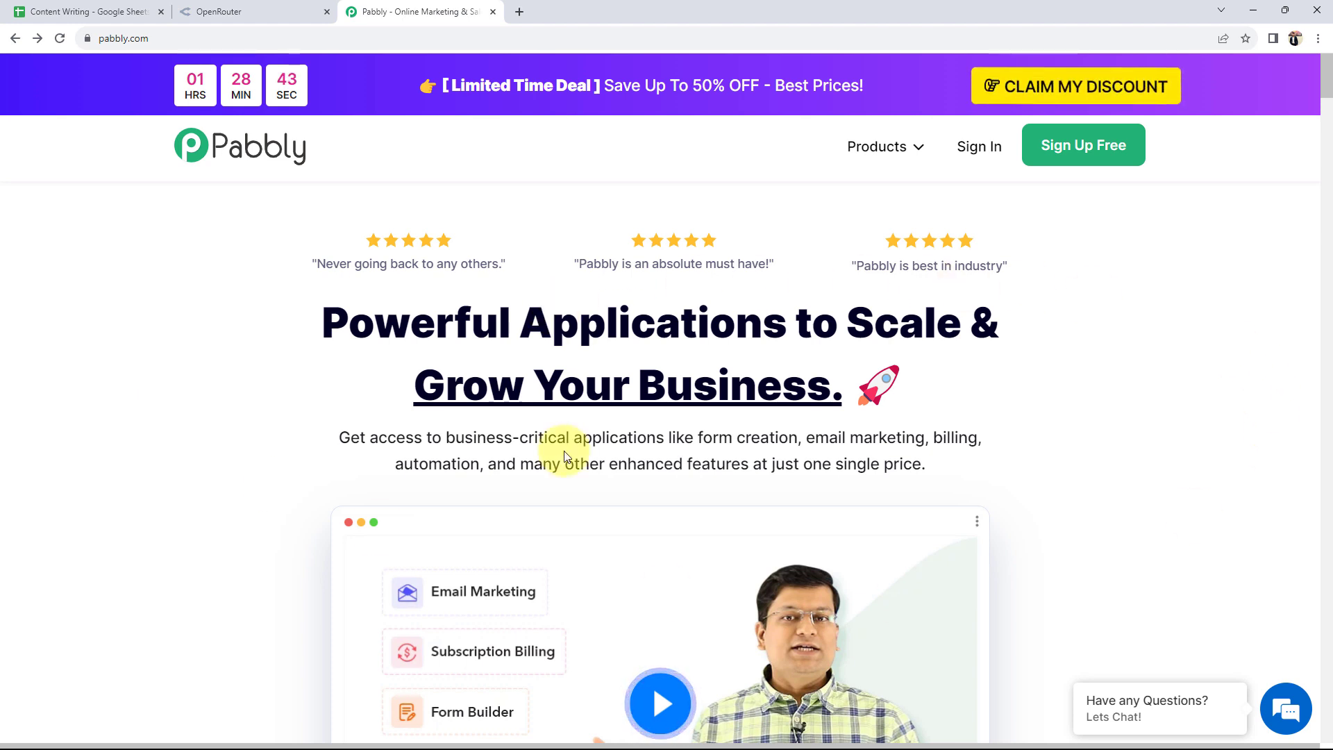
Step: Sign in to Pabbly and launch Pabbly Connect with Access Now from All Apps
left_click(1104, 143)
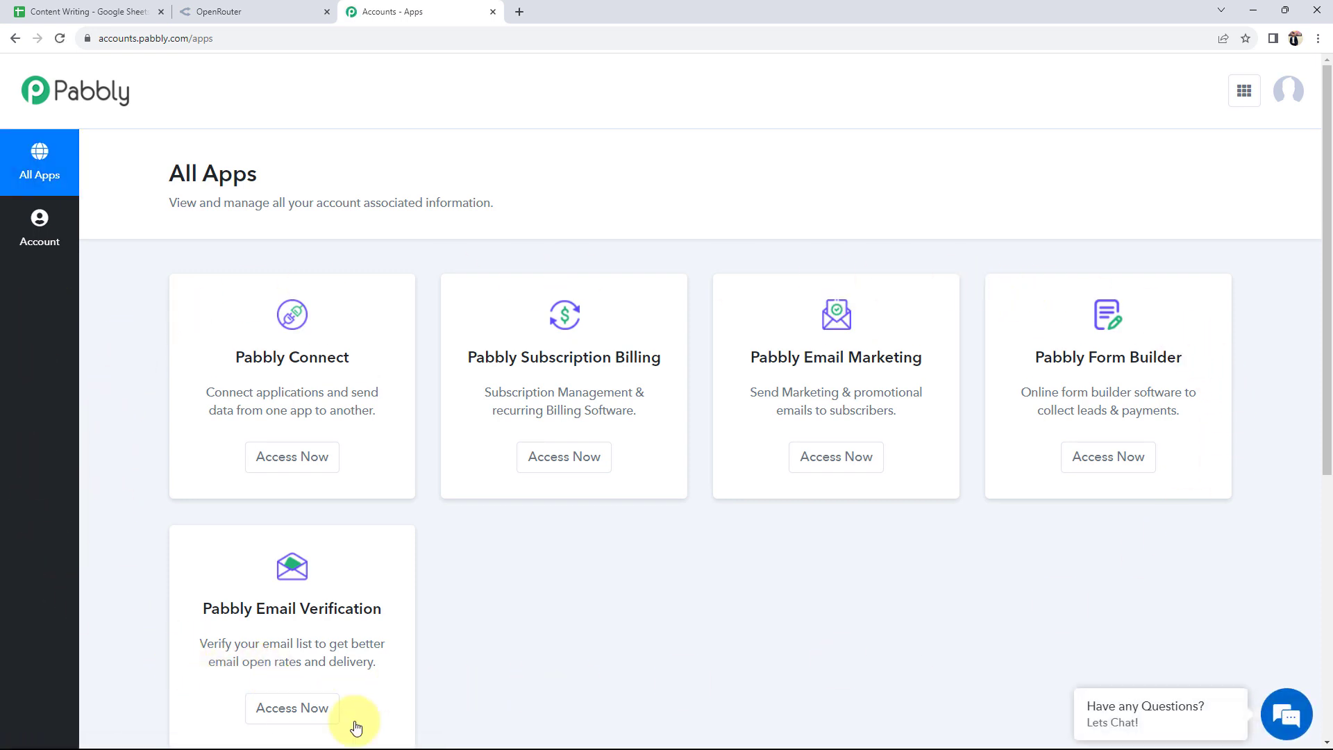
left_click(278, 456)
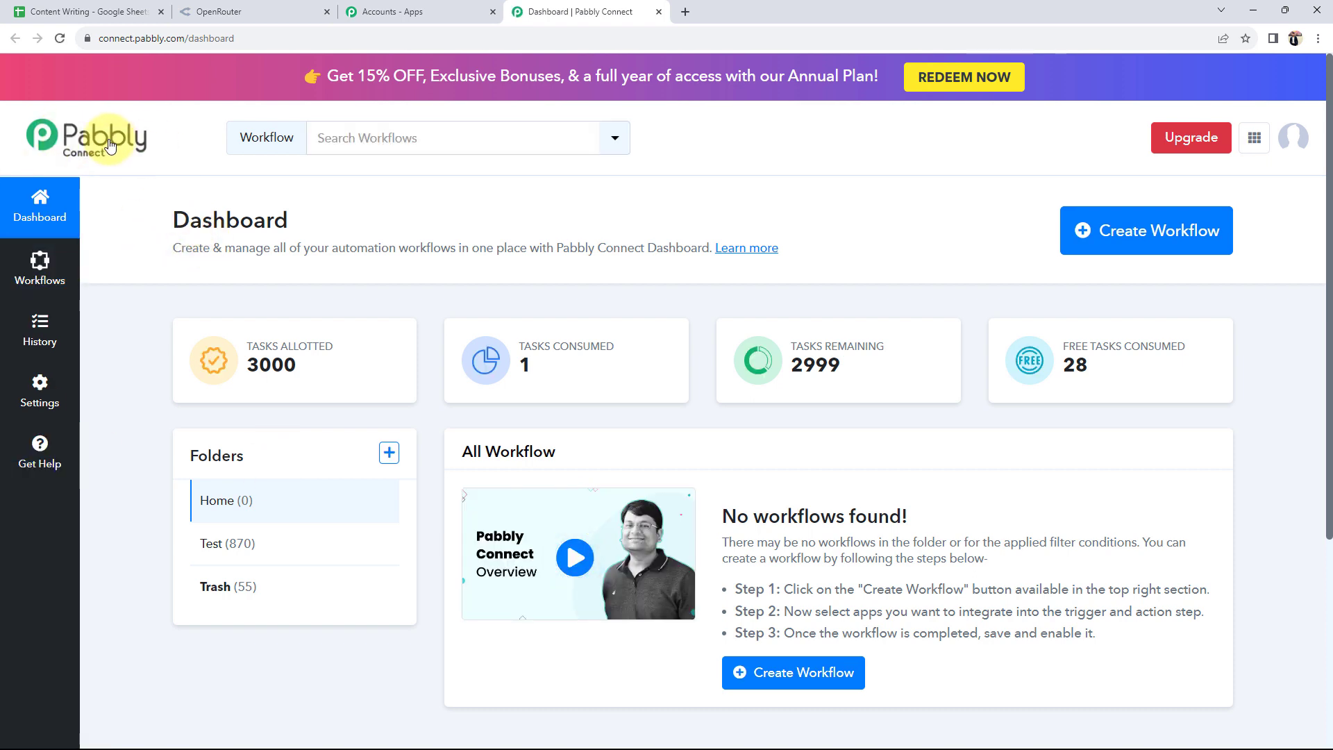
Step: Name a new workflow 'Automatically Generate Text with OpenRouter', keep folder Home, and create it
left_click_drag(167, 219, 351, 232)
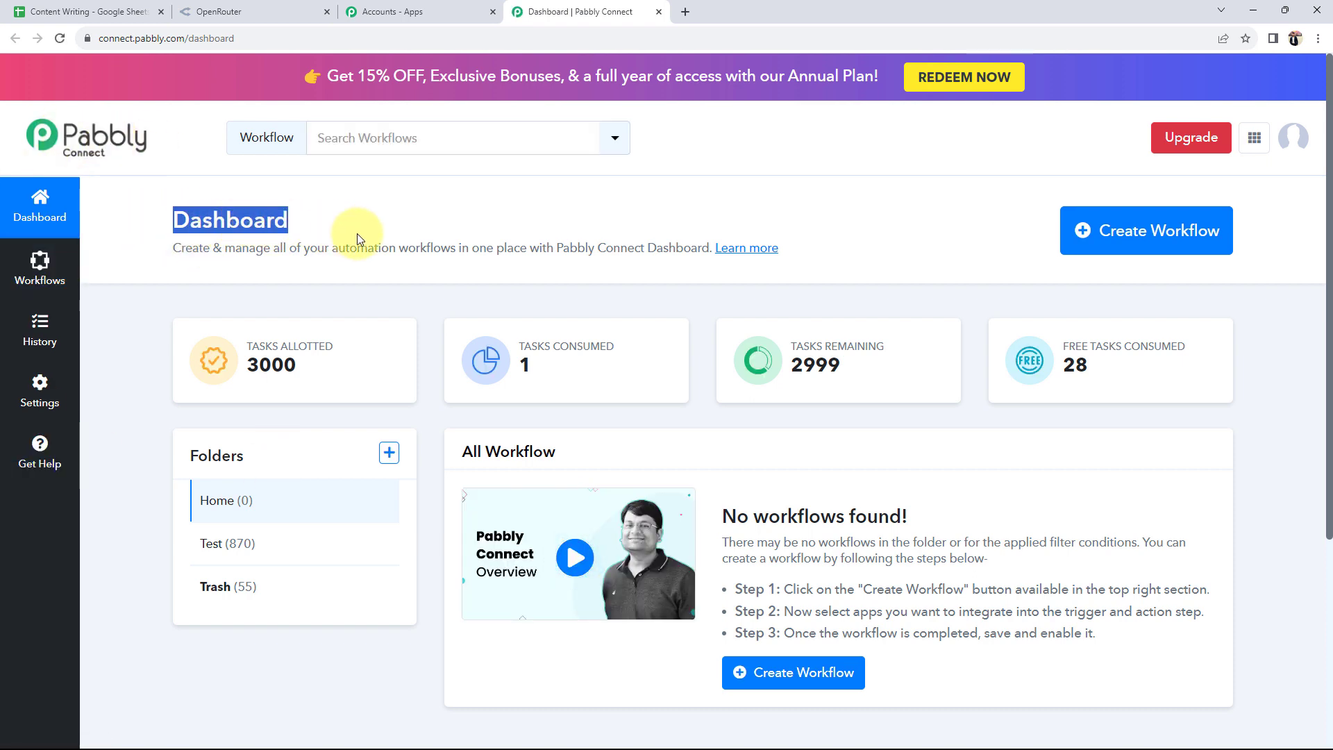
left_click(422, 231)
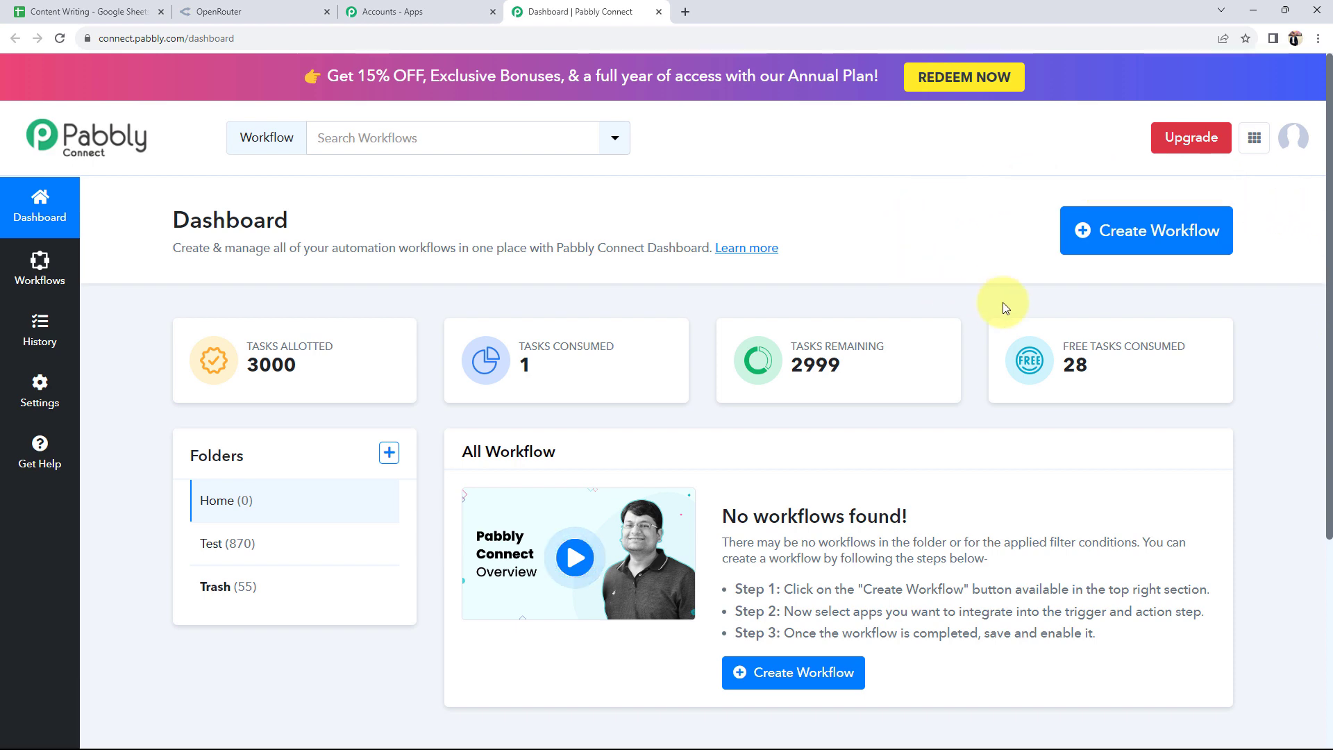
left_click(1101, 230)
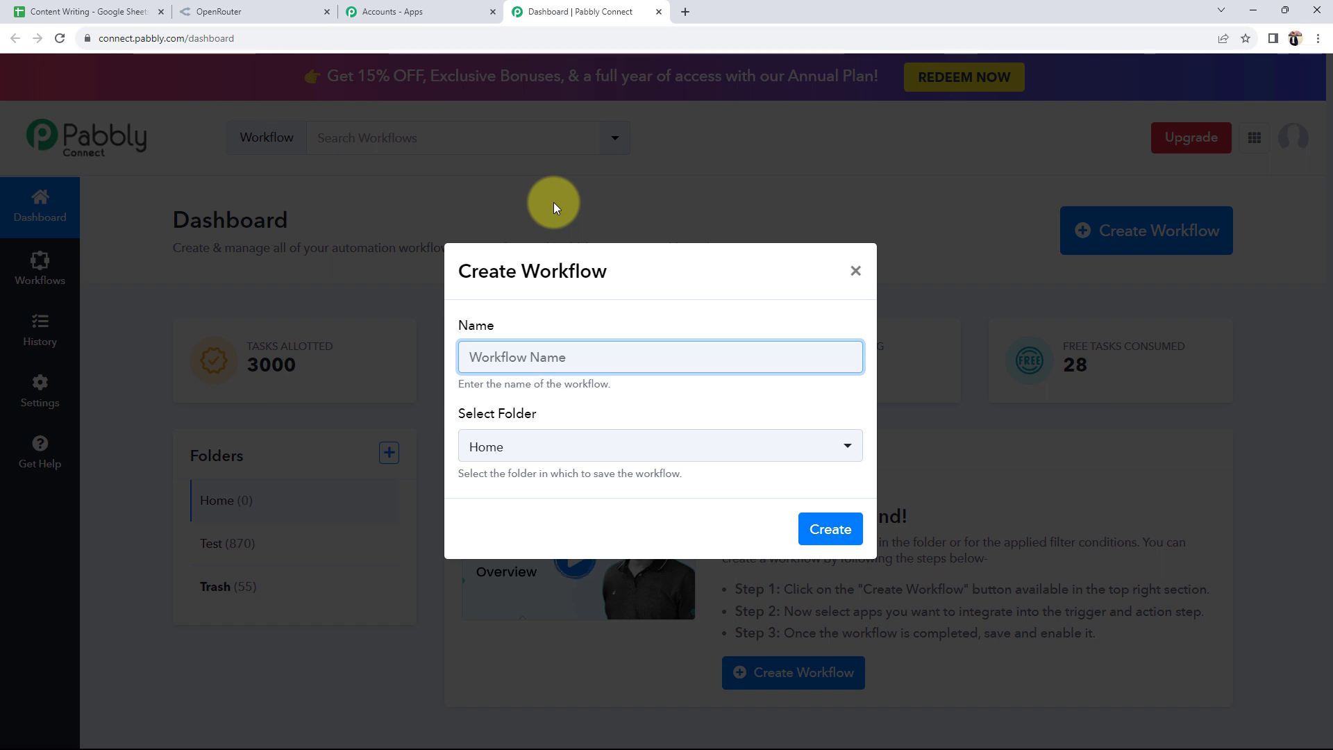
type("Automatically Generate Text with OpenRouter")
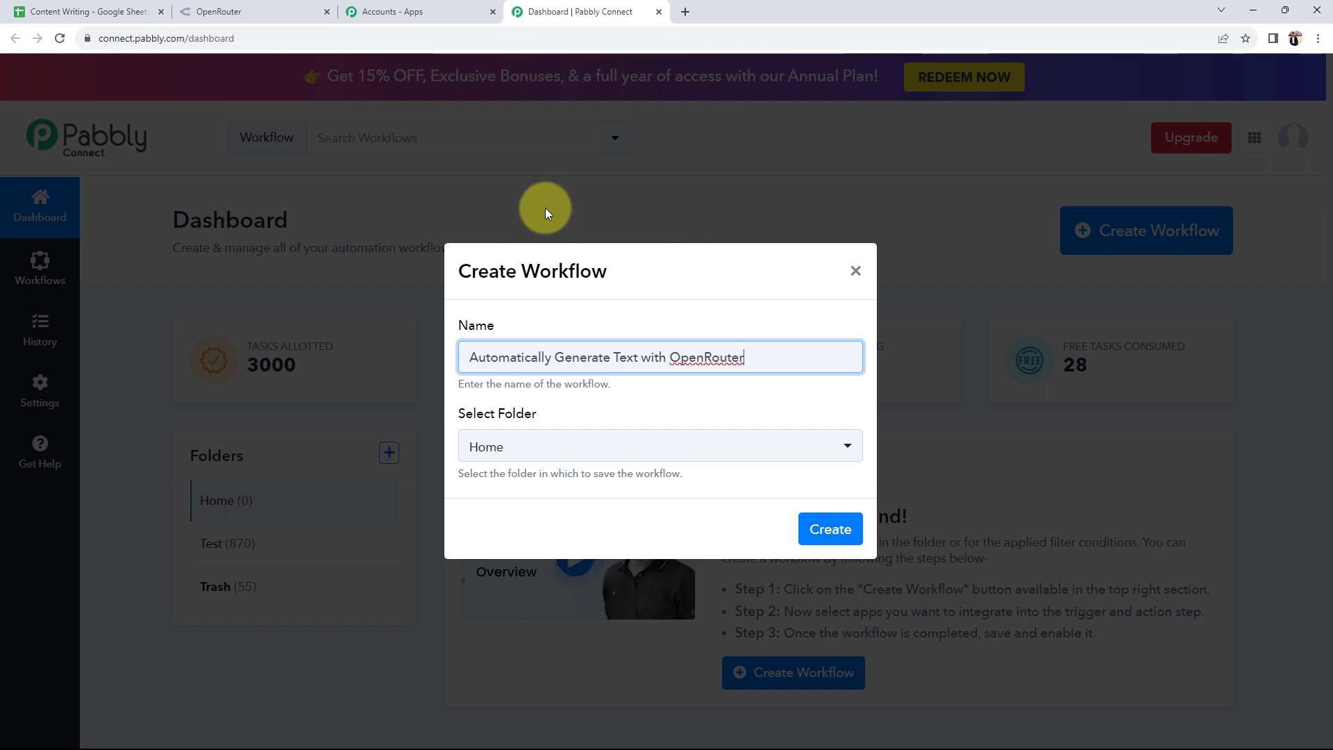
left_click(500, 452)
left_click(468, 528)
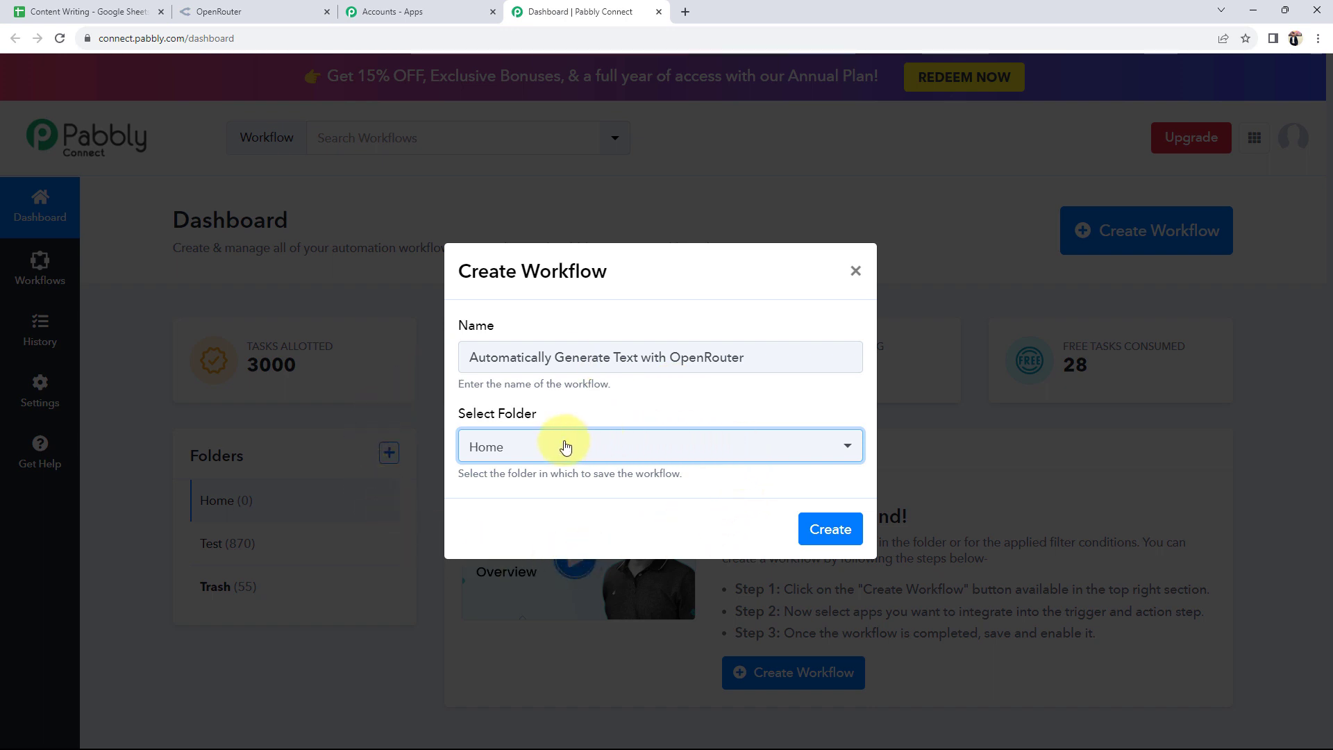
left_click(828, 529)
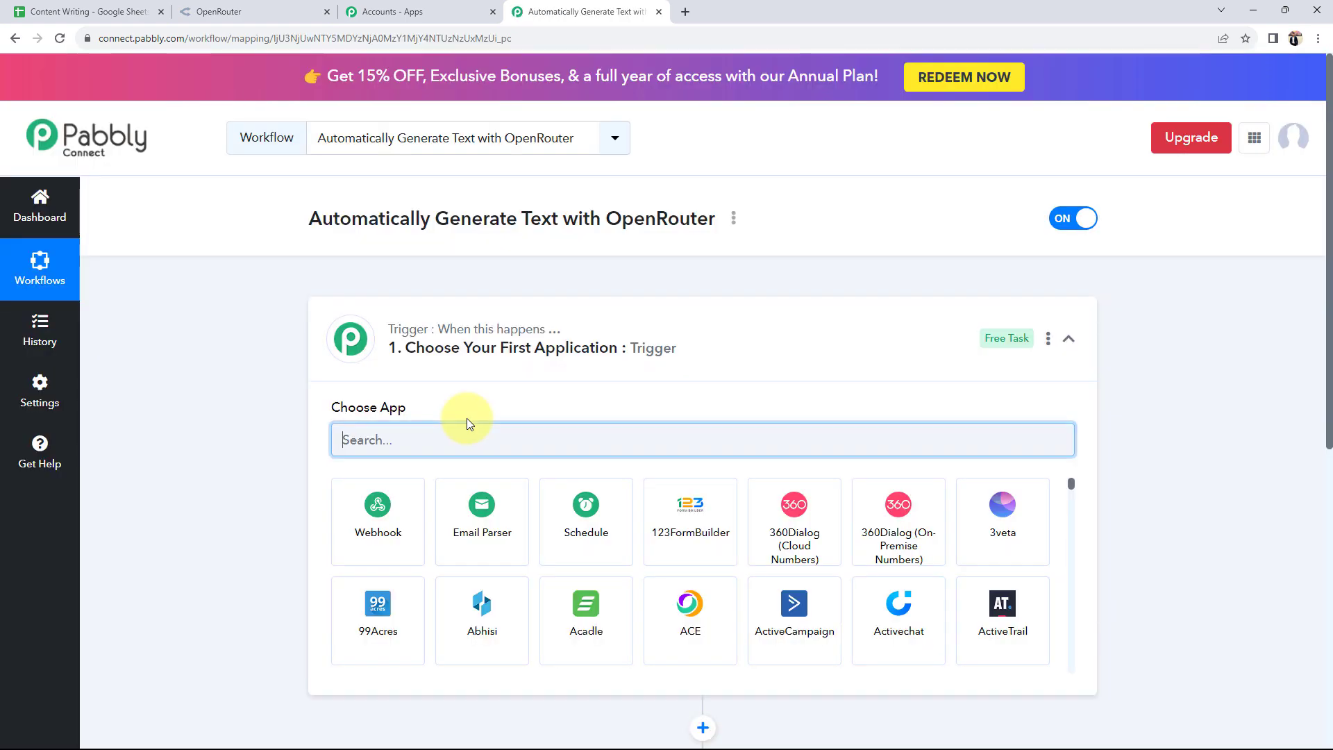
Step: Collapse the Trigger card's app list using its chevron
left_click(738, 326)
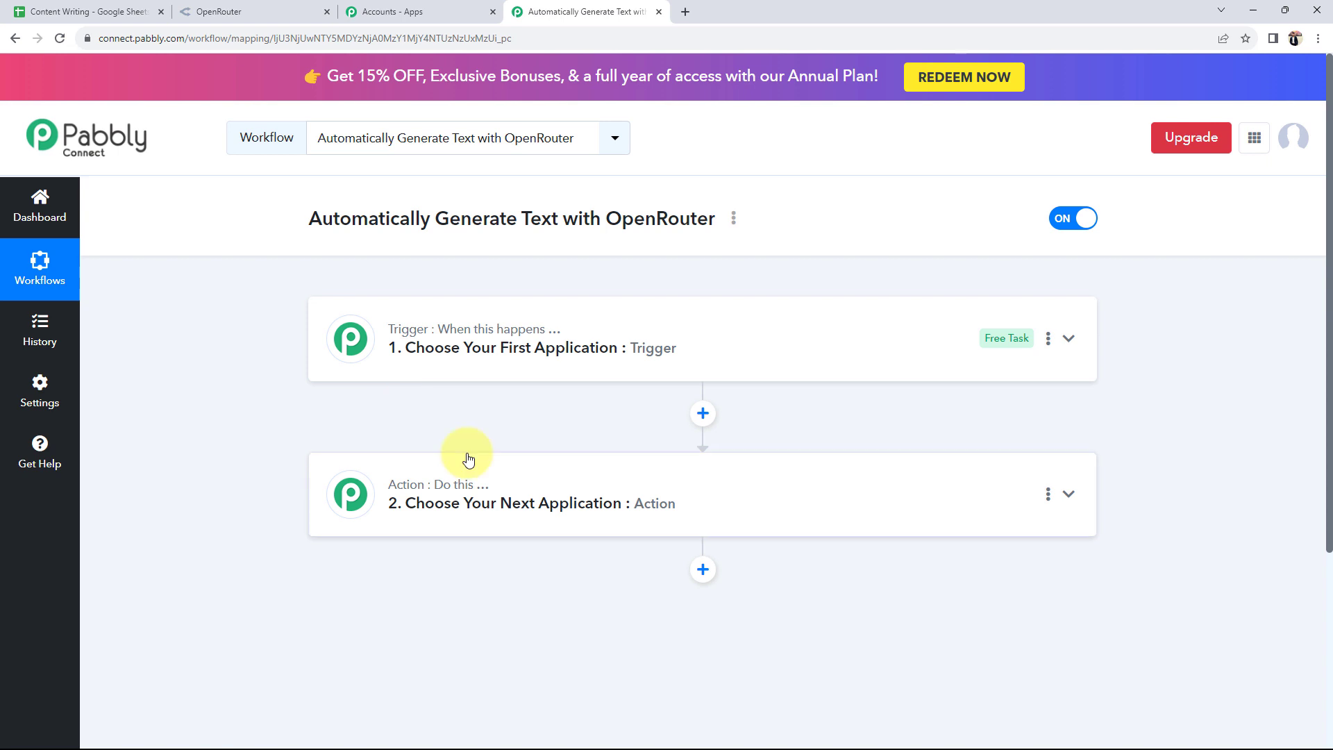
left_click(70, 12)
left_click(220, 417)
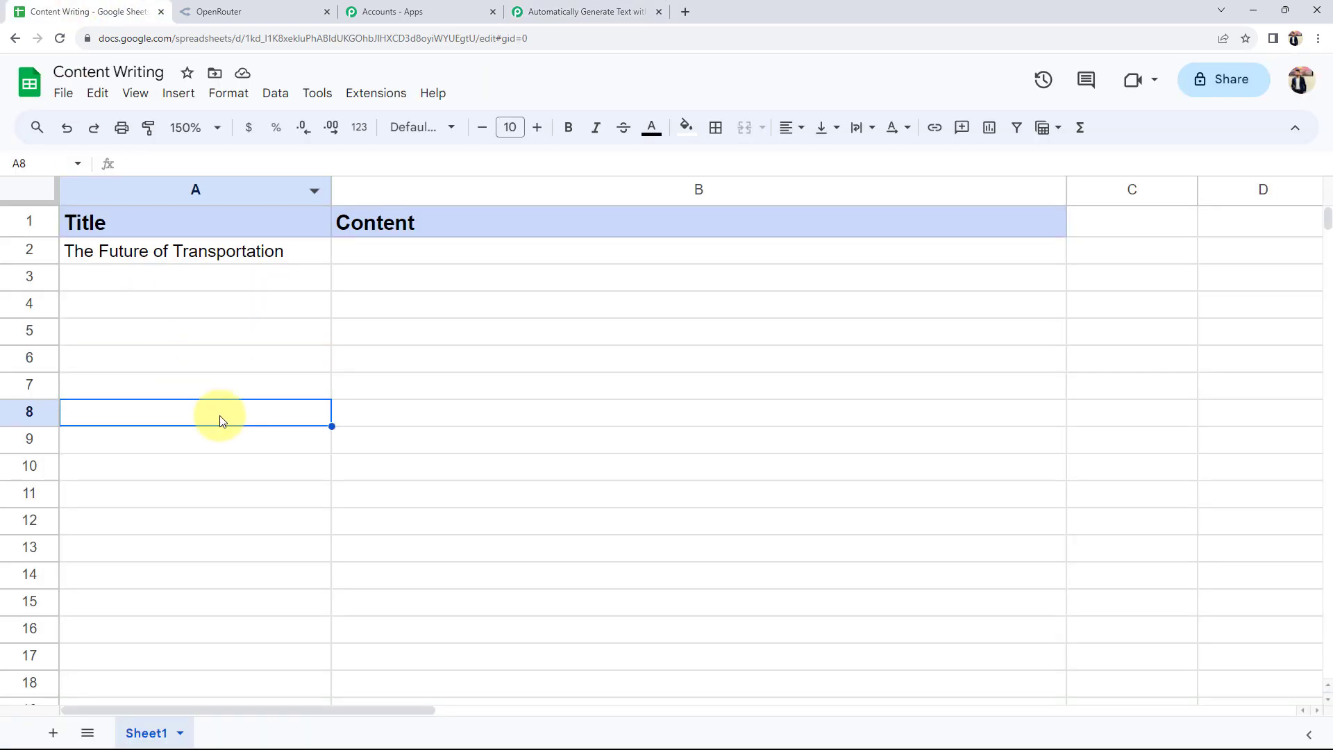
left_click(136, 252)
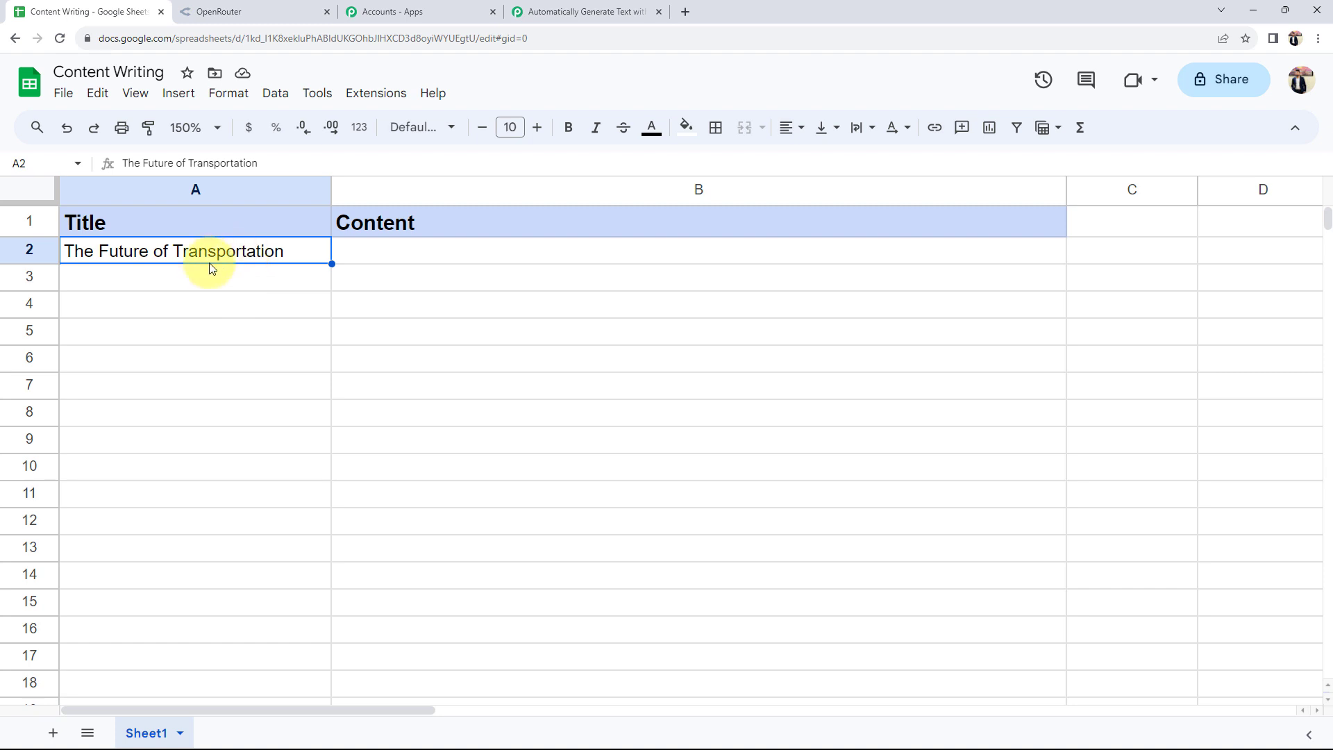
left_click(351, 253)
left_click(310, 360)
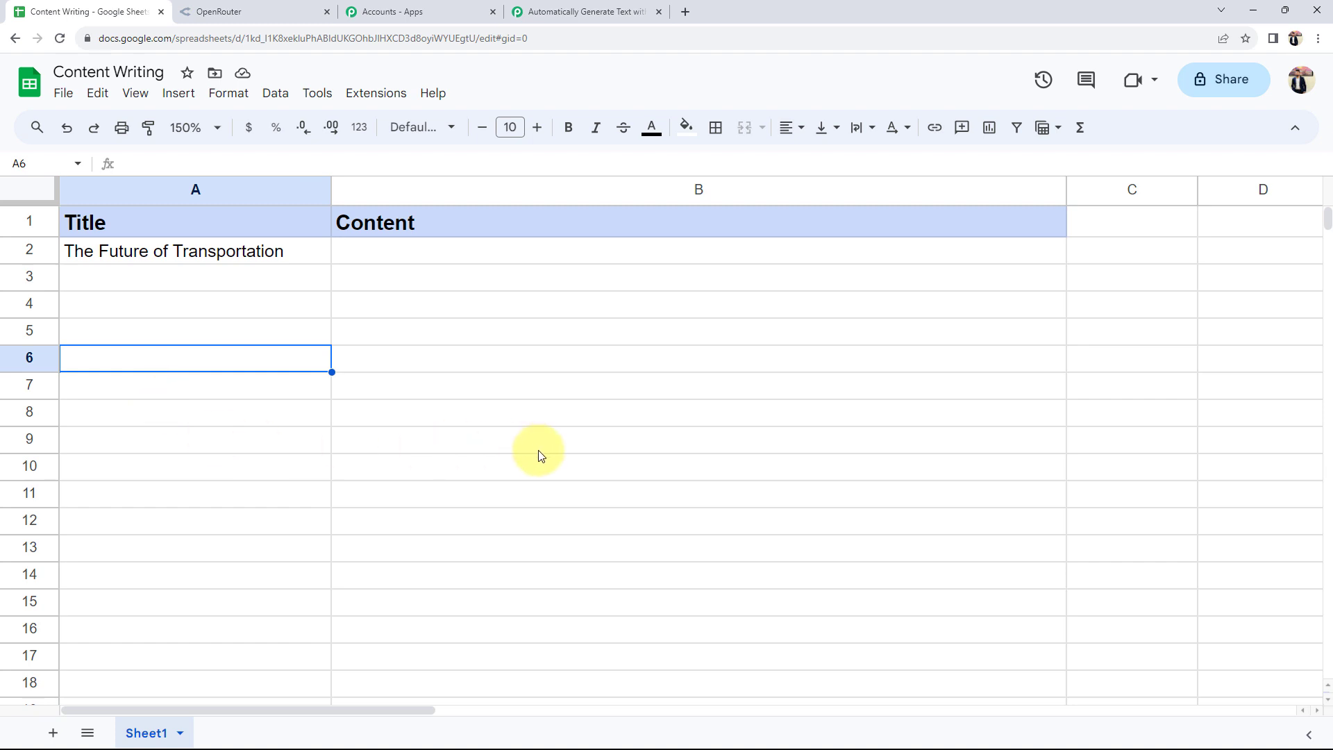
left_click(659, 331)
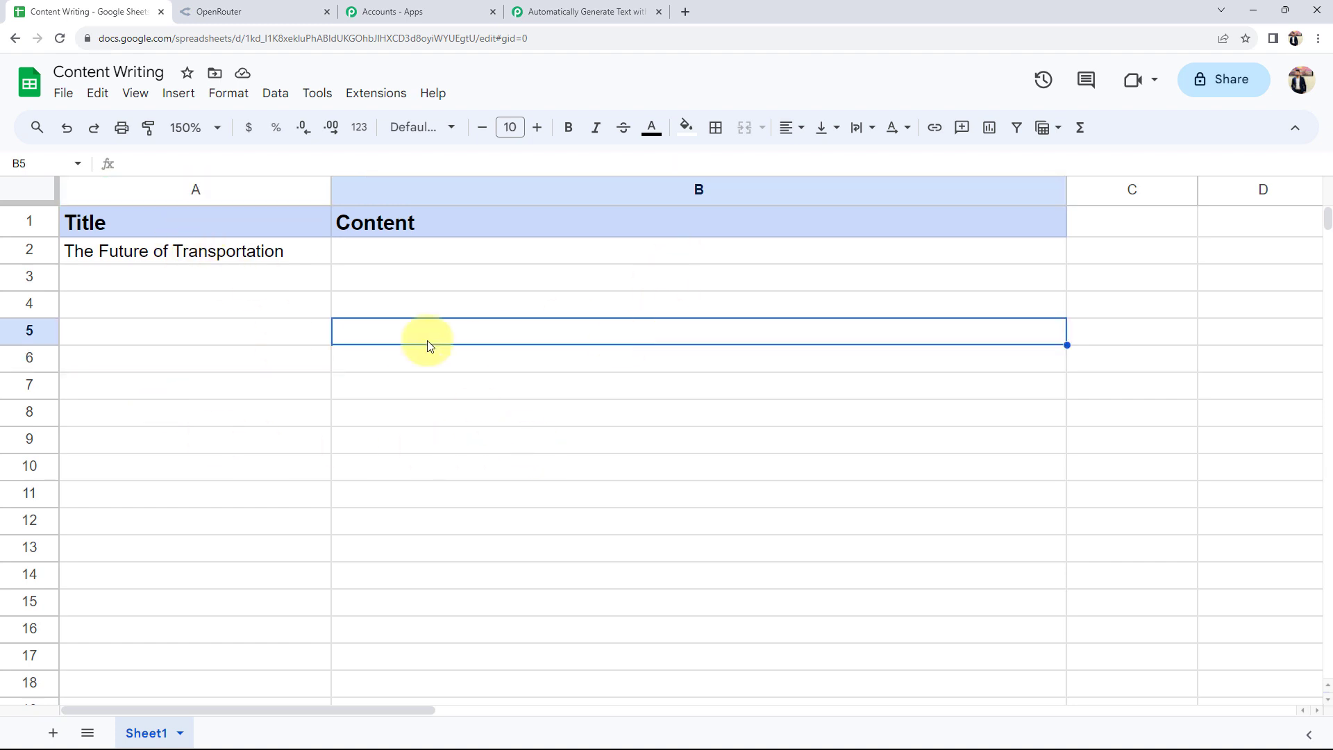
left_click(127, 230)
left_click(117, 261)
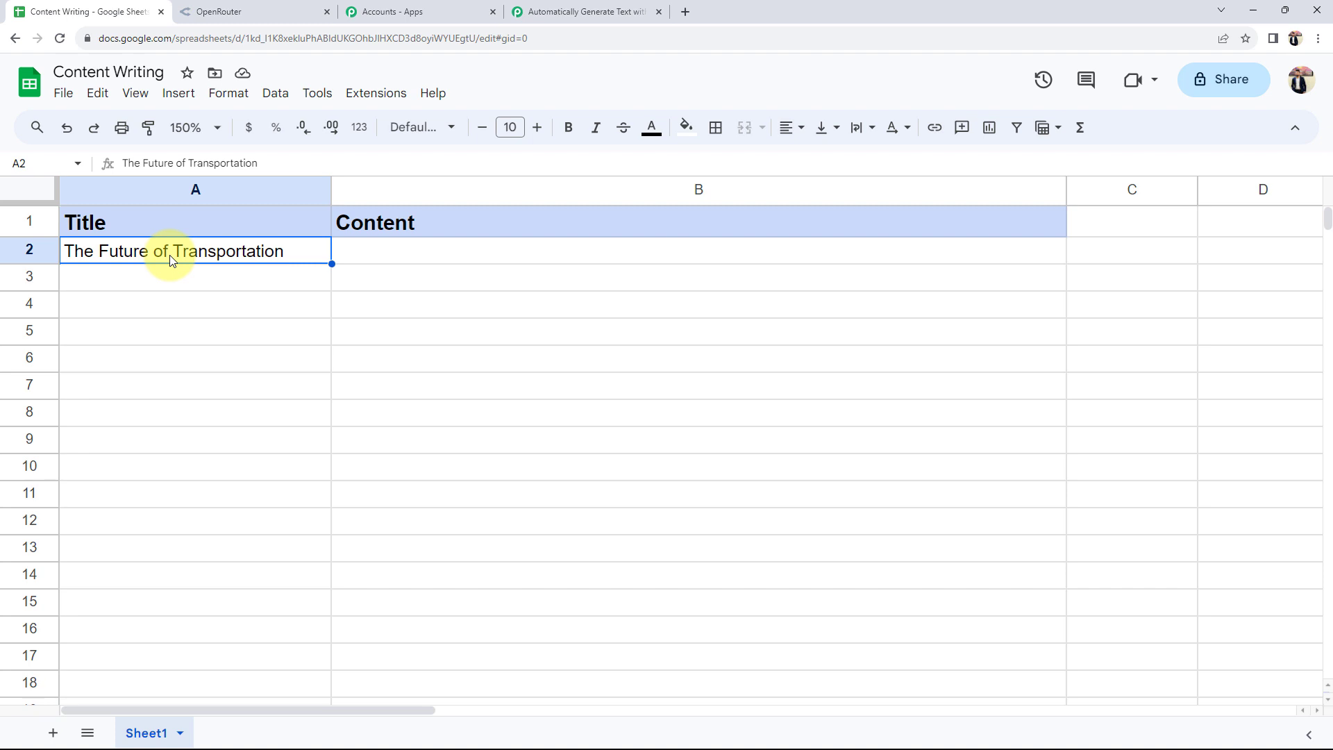
left_click(471, 262)
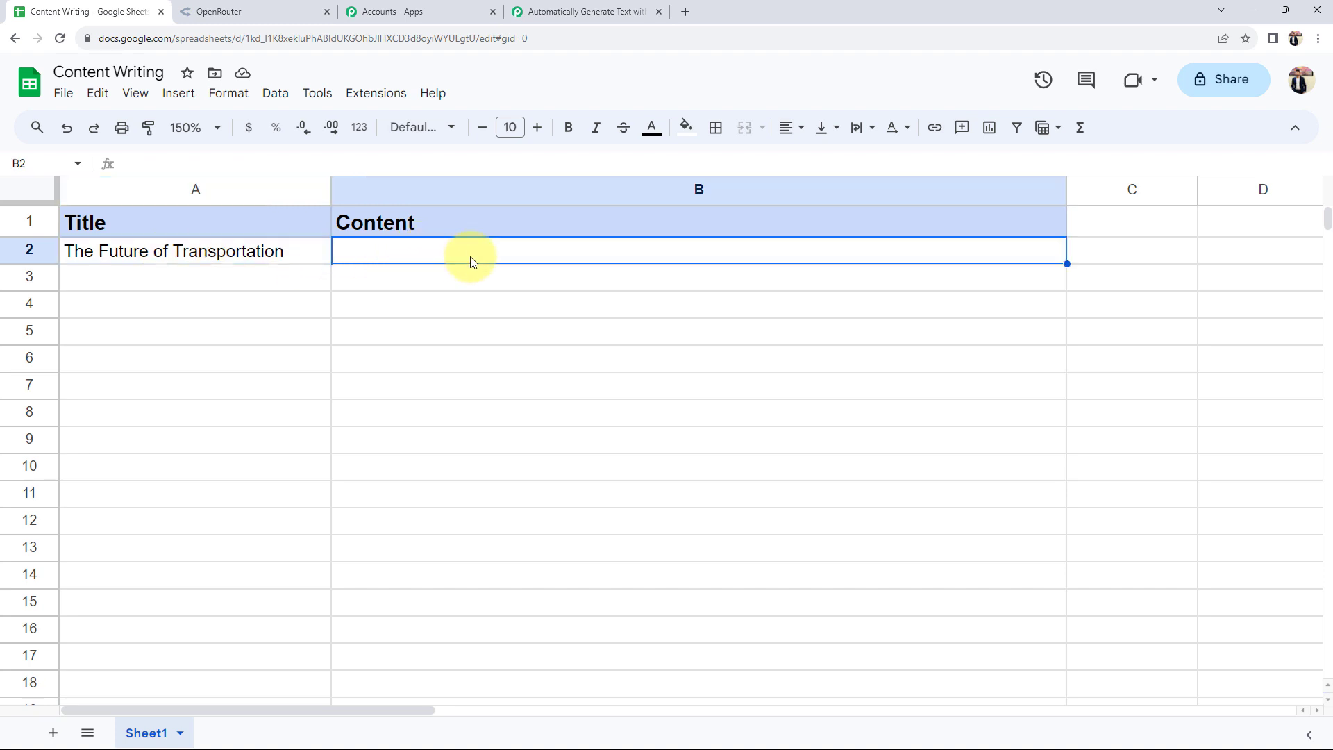
left_click(278, 2)
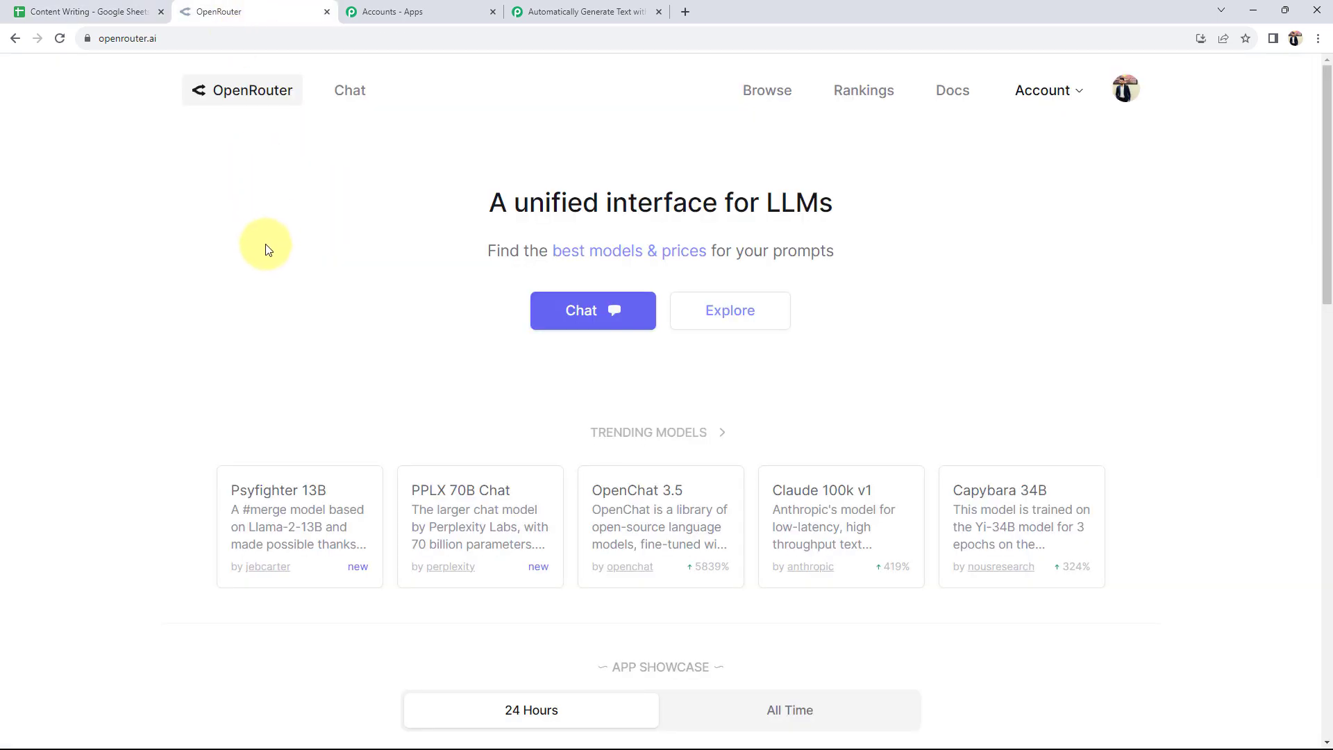
left_click(104, 10)
Step: Set the trigger step's app to Google Sheets and recheck the empty Content cell B2
left_click(556, 11)
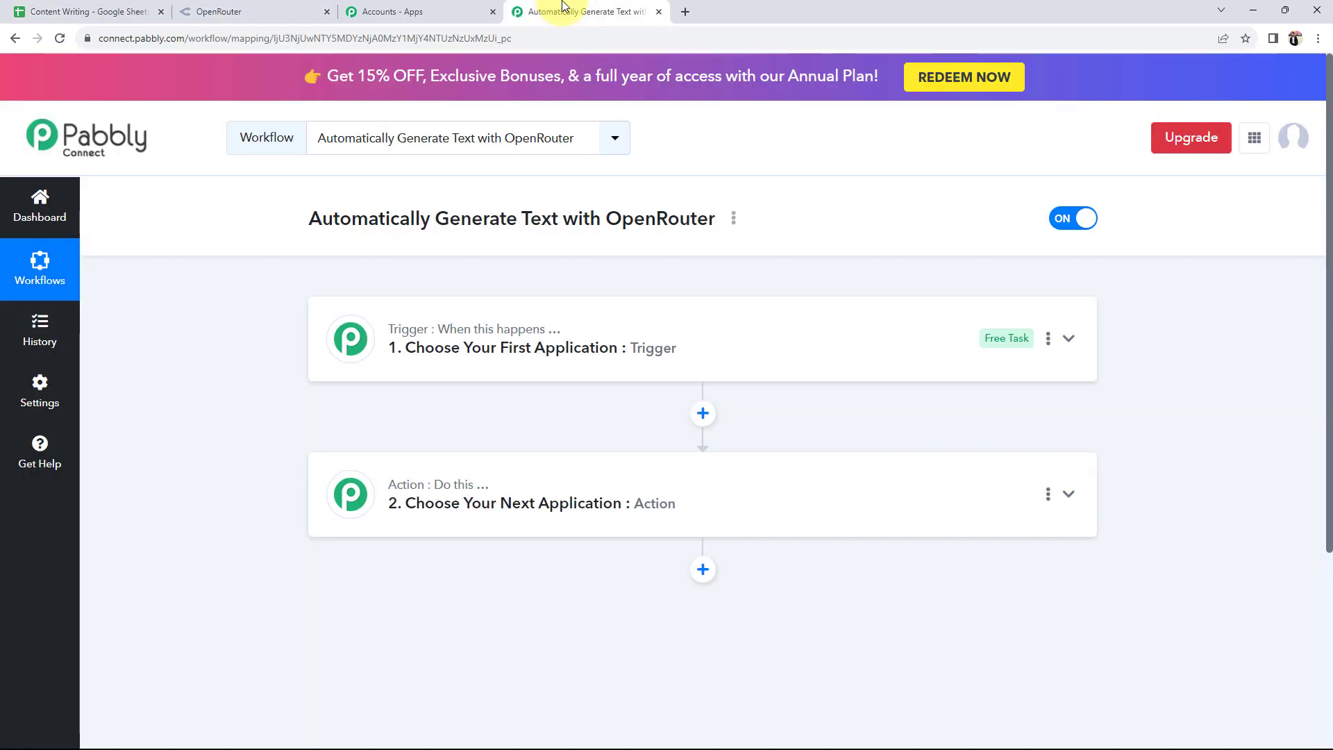
left_click(434, 350)
left_click(428, 441)
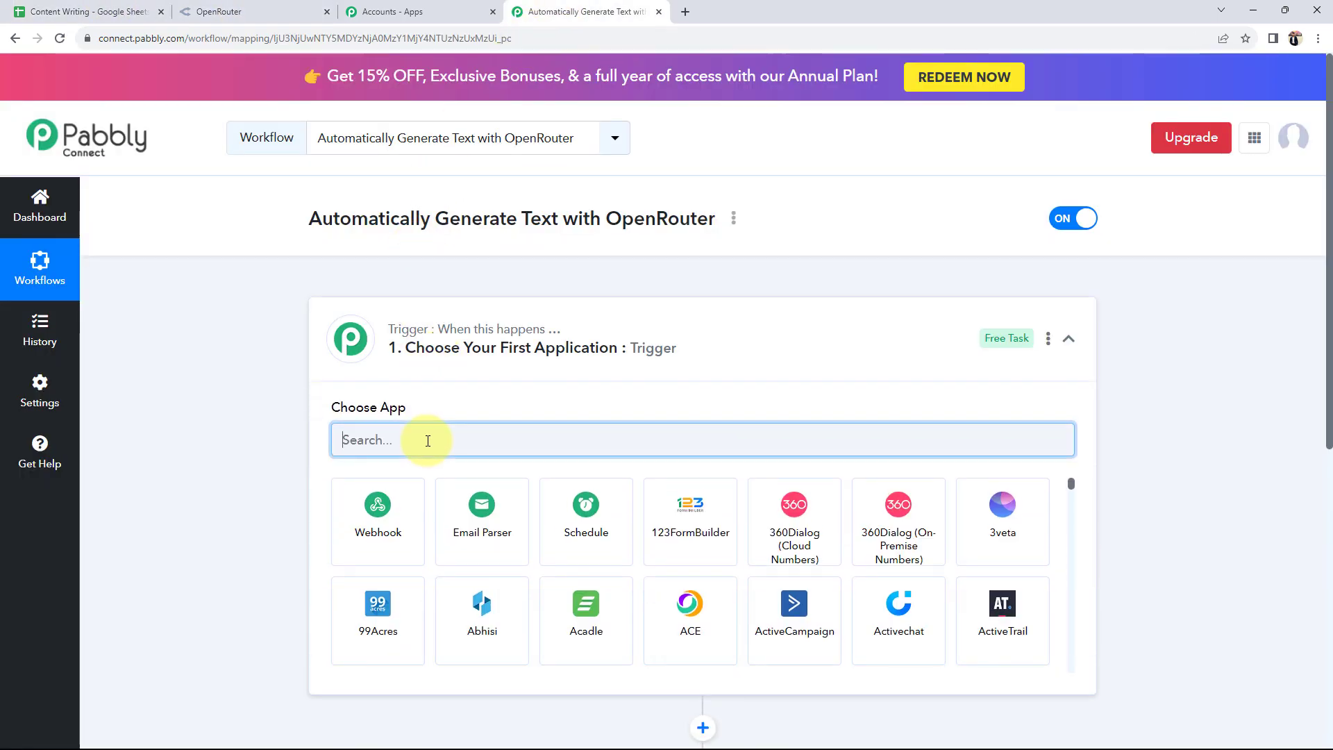
type("goo")
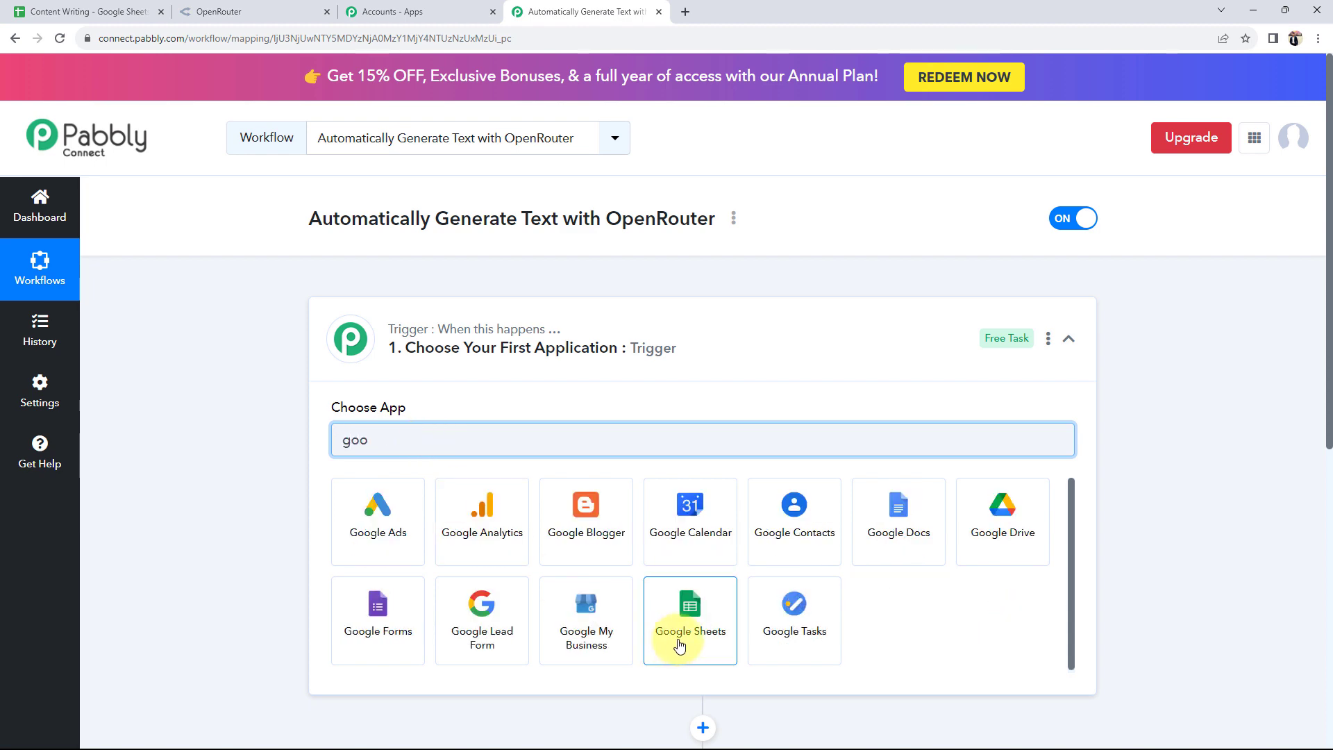
left_click(682, 633)
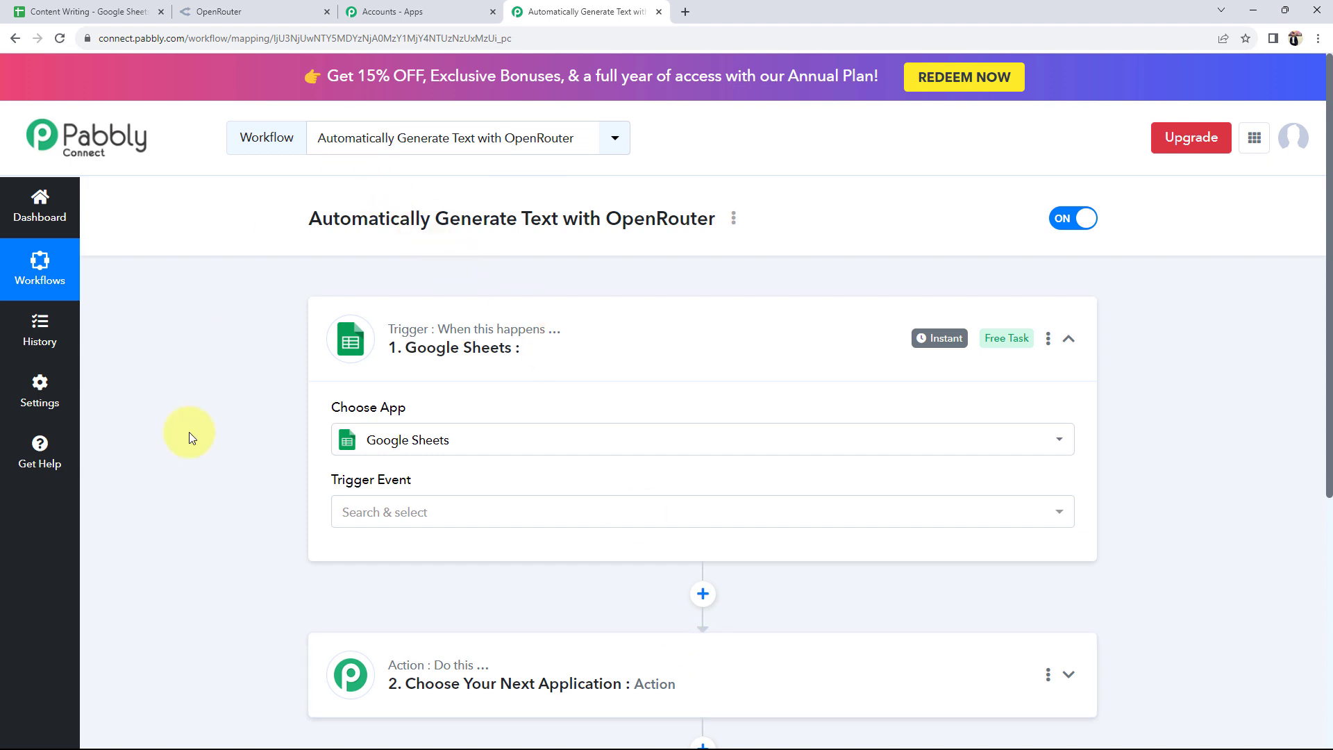
left_click(132, 11)
left_click(448, 262)
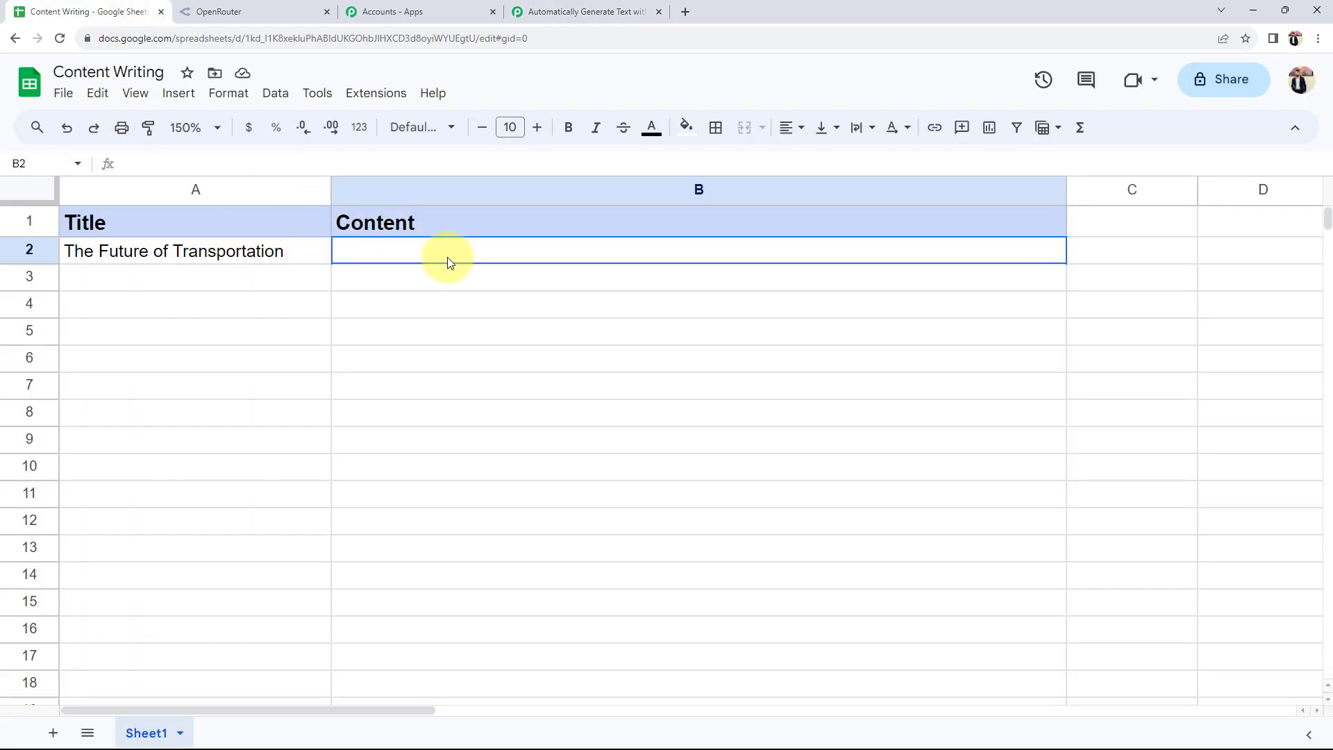
left_click(556, 11)
Step: Choose OpenRouter.ai as the action step's app
scroll(188, 485, "down", 2)
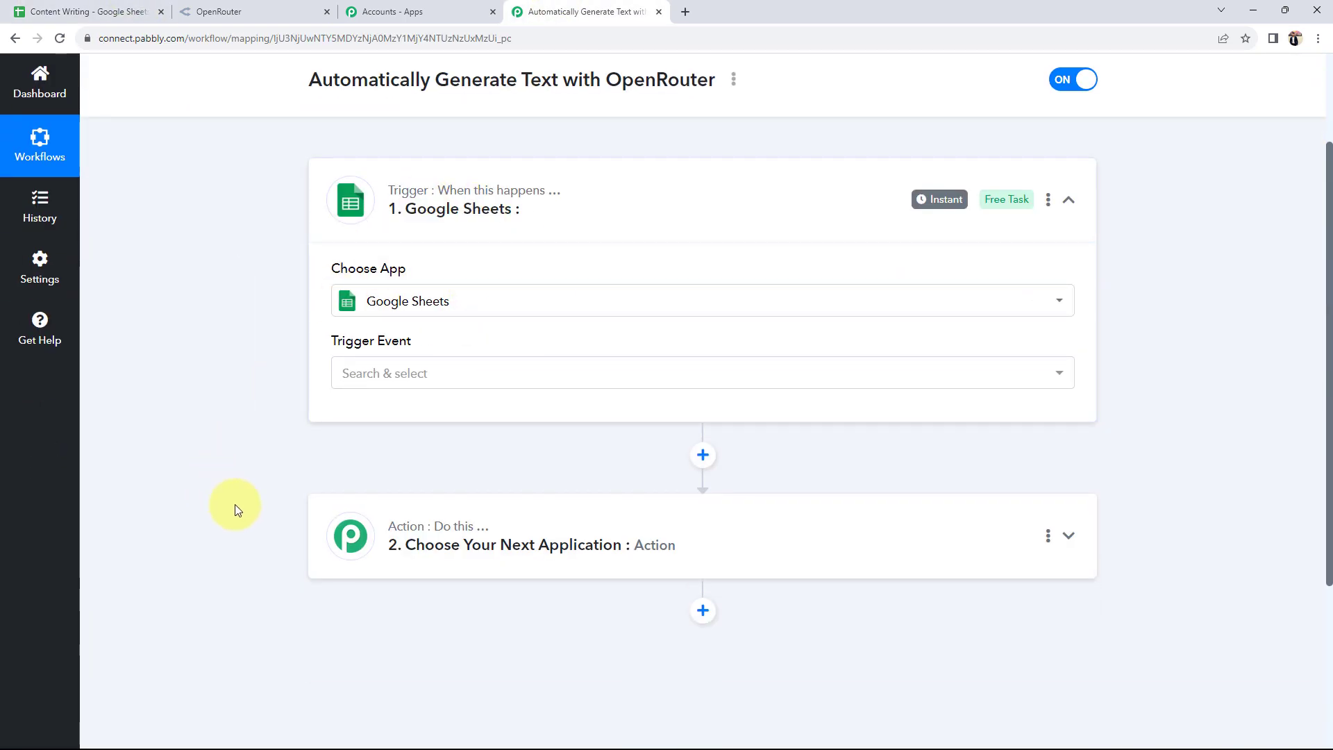
scroll(235, 509, "down", 1)
left_click(393, 471)
left_click(367, 325)
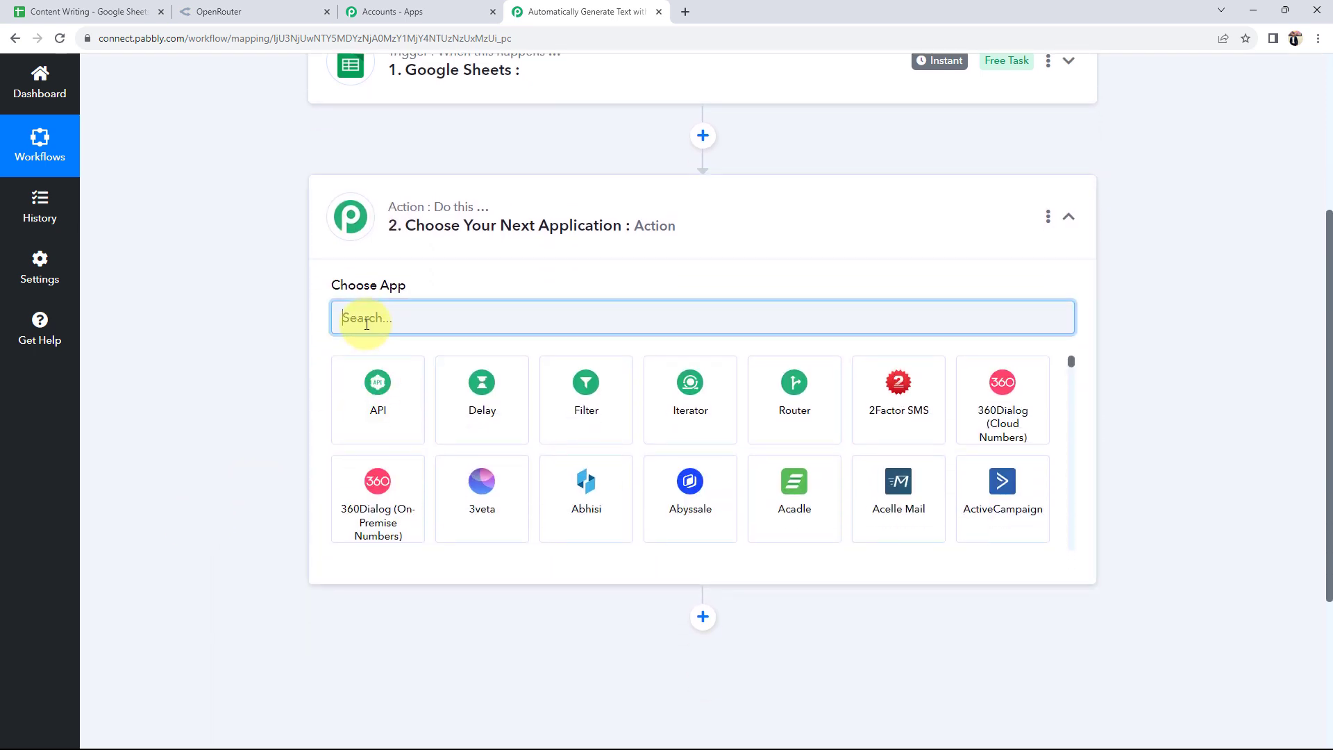
type("ope")
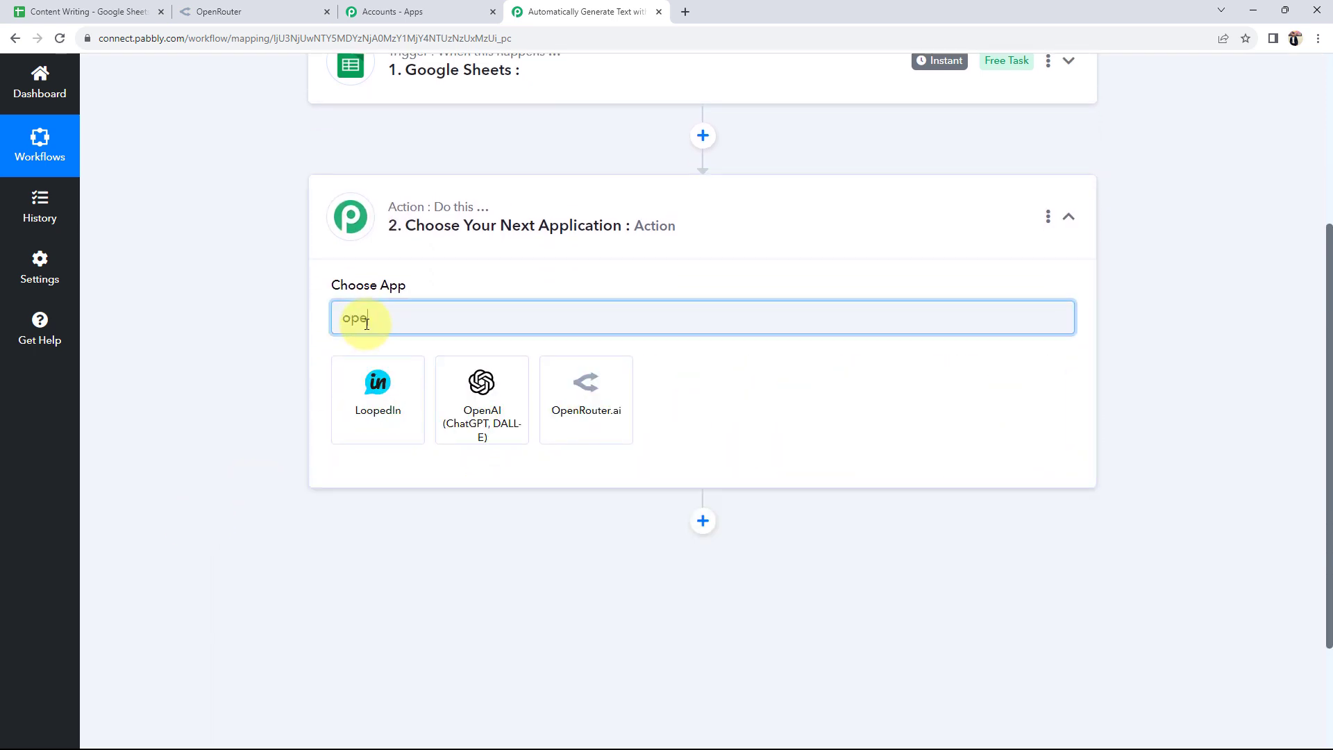
left_click(565, 413)
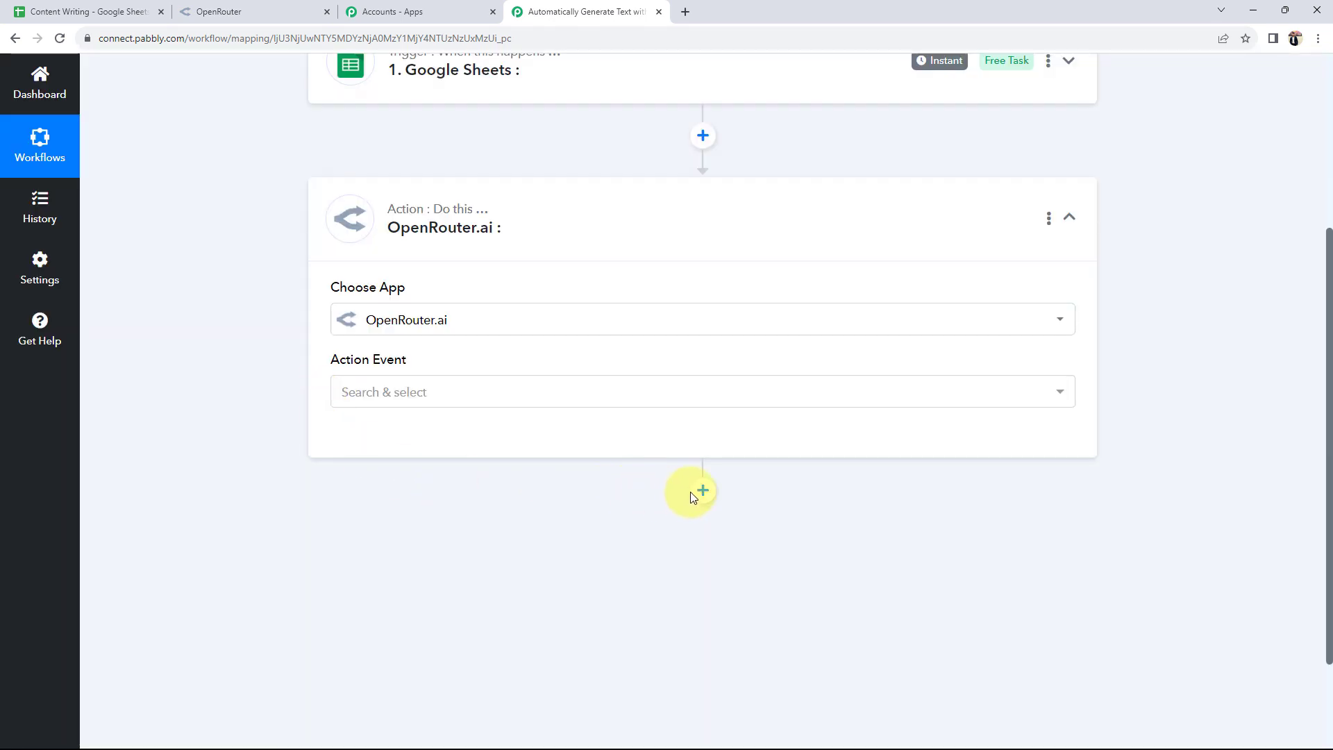
Step: Add a Google Sheets step after OpenRouter.ai, collapse it, and reopen the trigger step
left_click(692, 493)
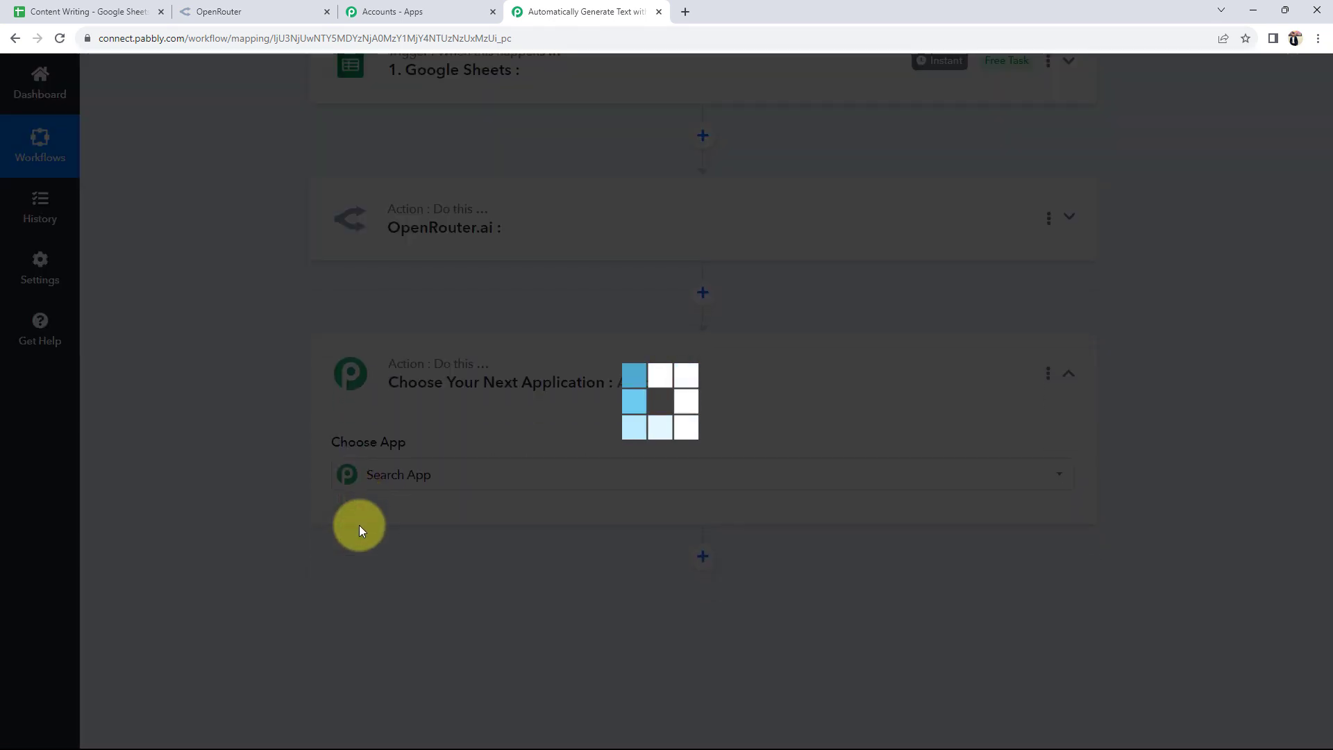
left_click(372, 474)
type("goo")
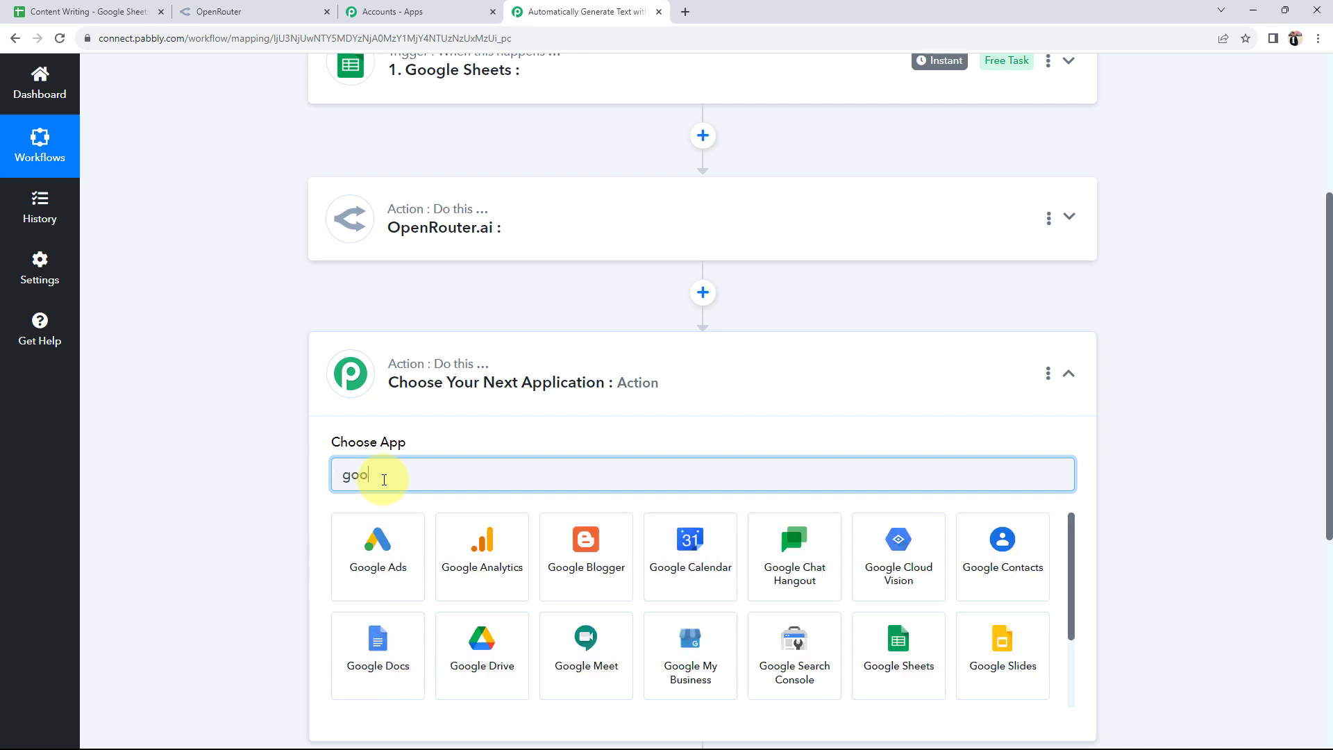
left_click(895, 657)
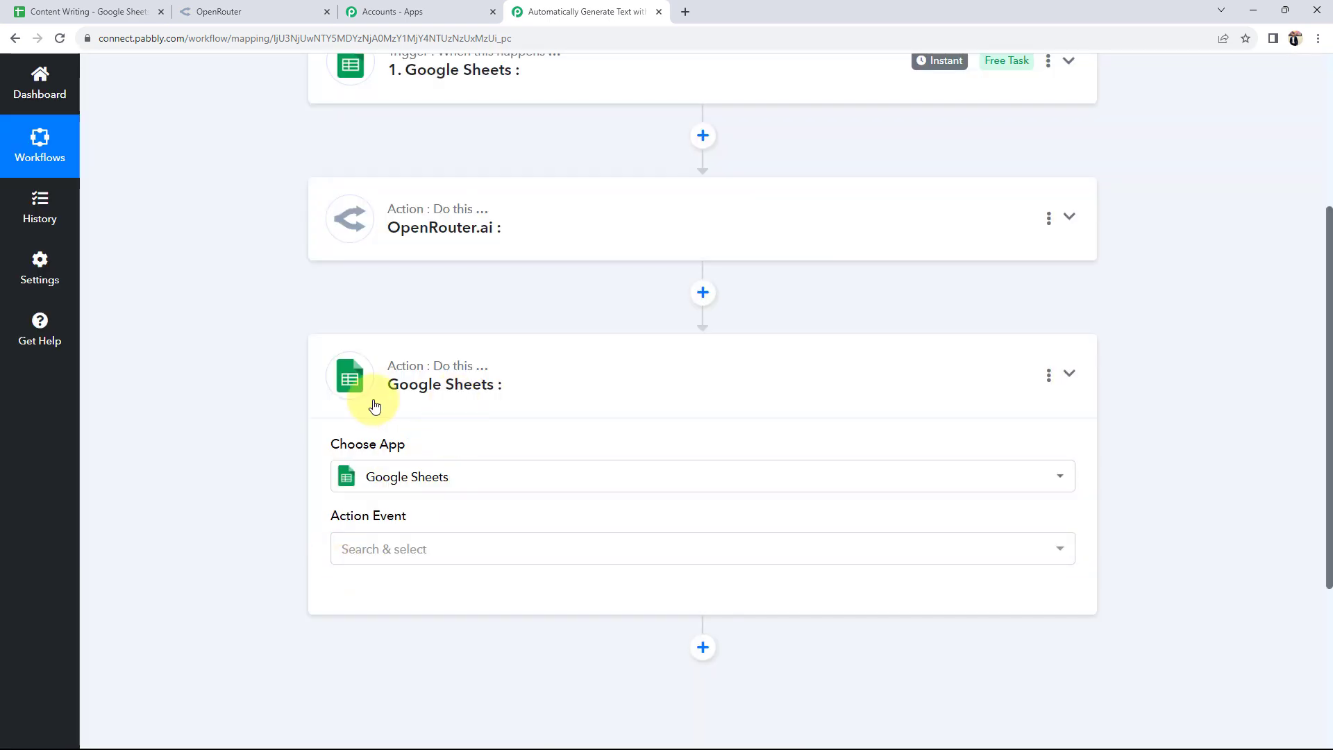
left_click(375, 406)
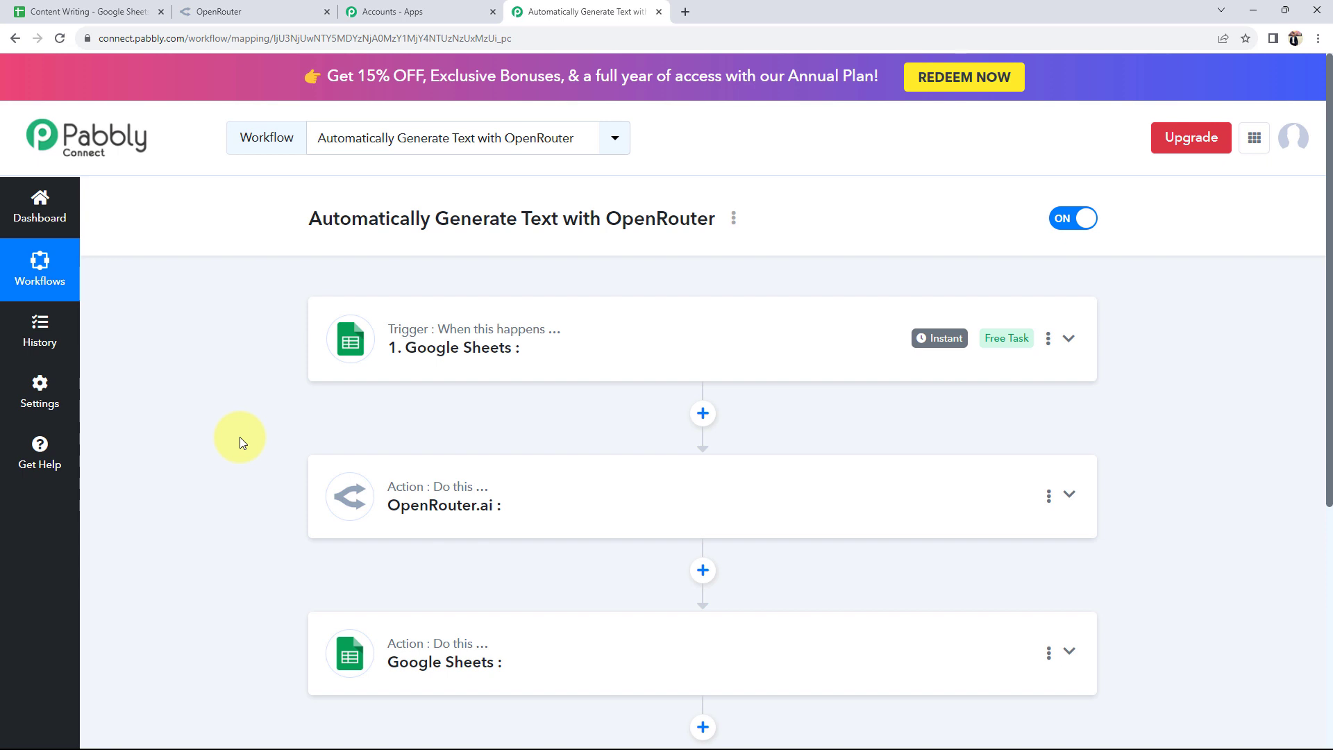
left_click(453, 359)
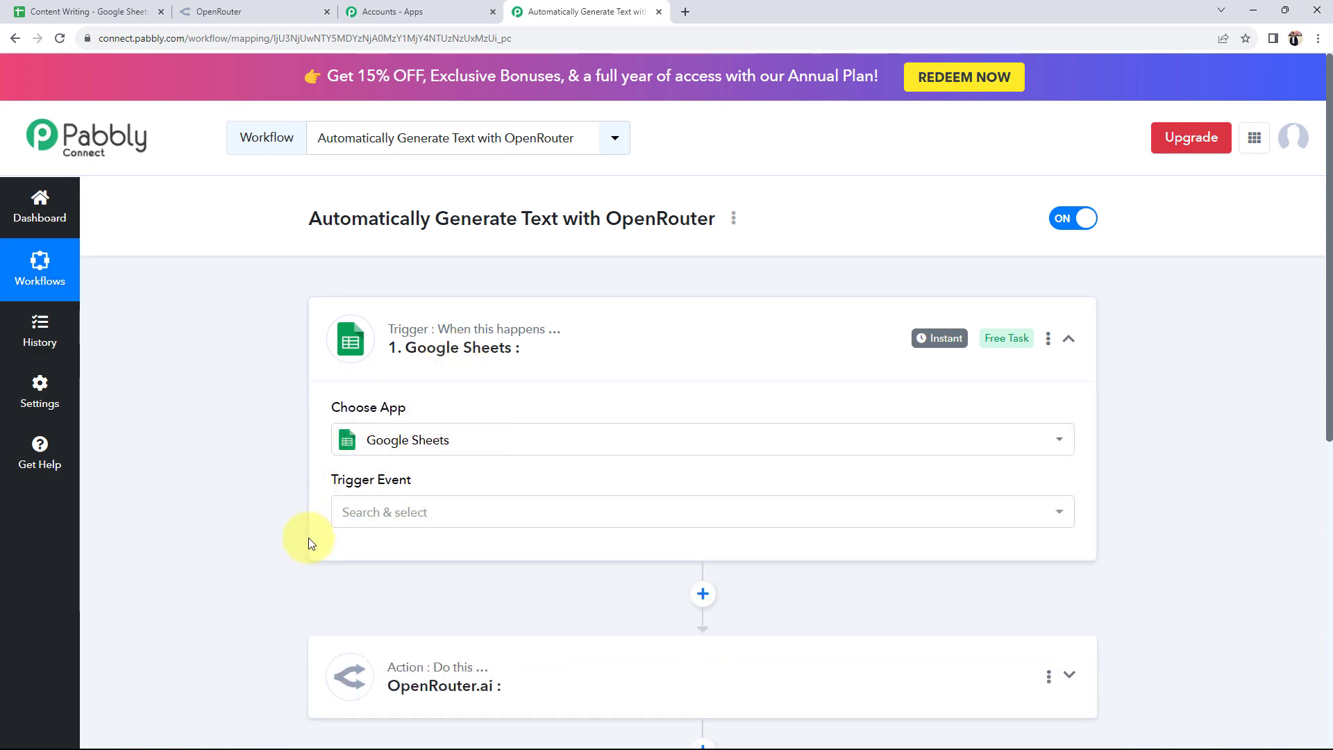
Step: Set the trigger event to New or Updated Spreadsheet Row and check the title in A2
left_click(363, 519)
left_click(361, 587)
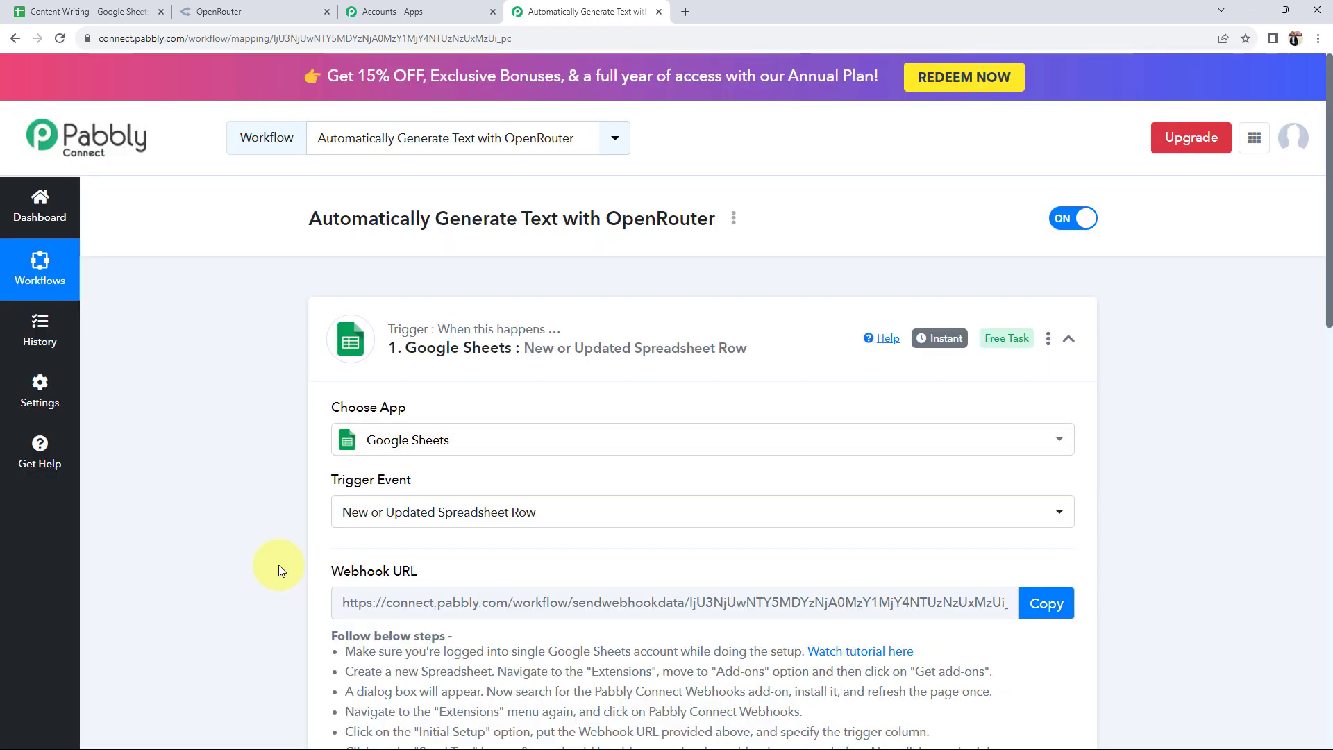
left_click(105, 11)
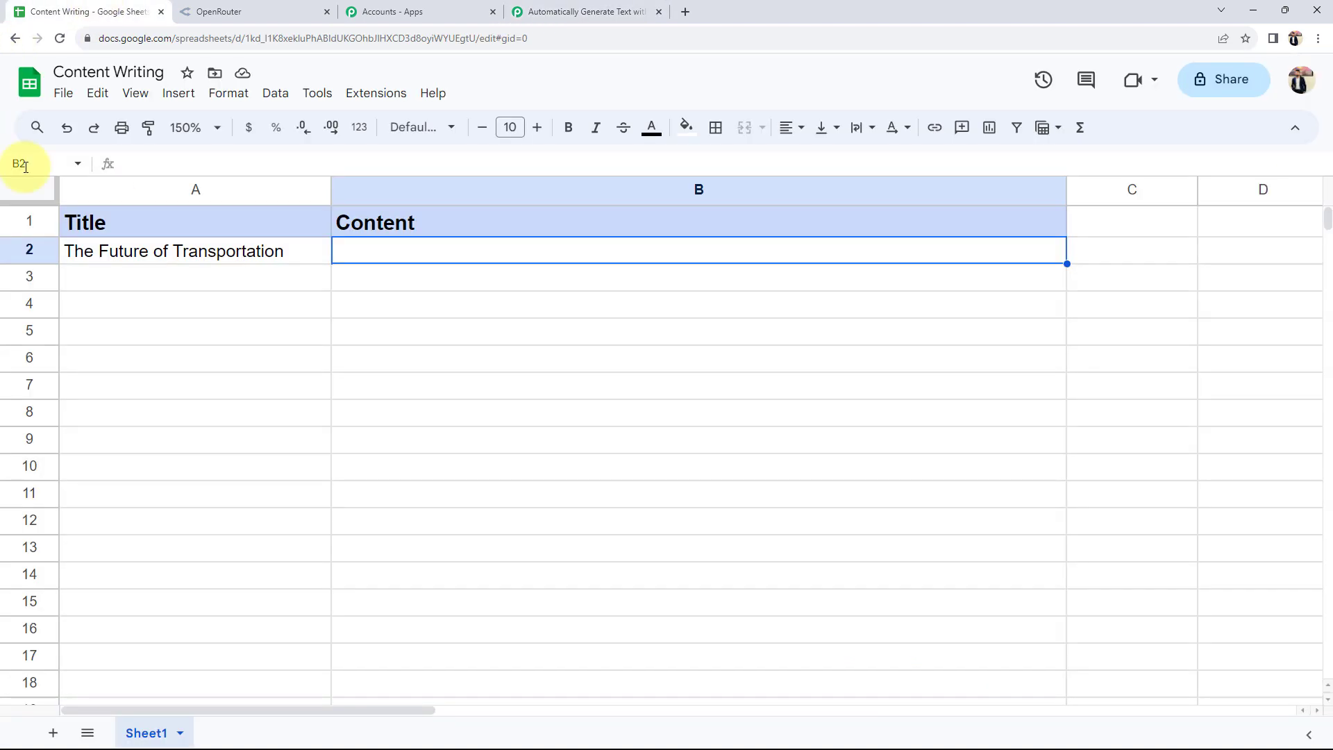
left_click(173, 254)
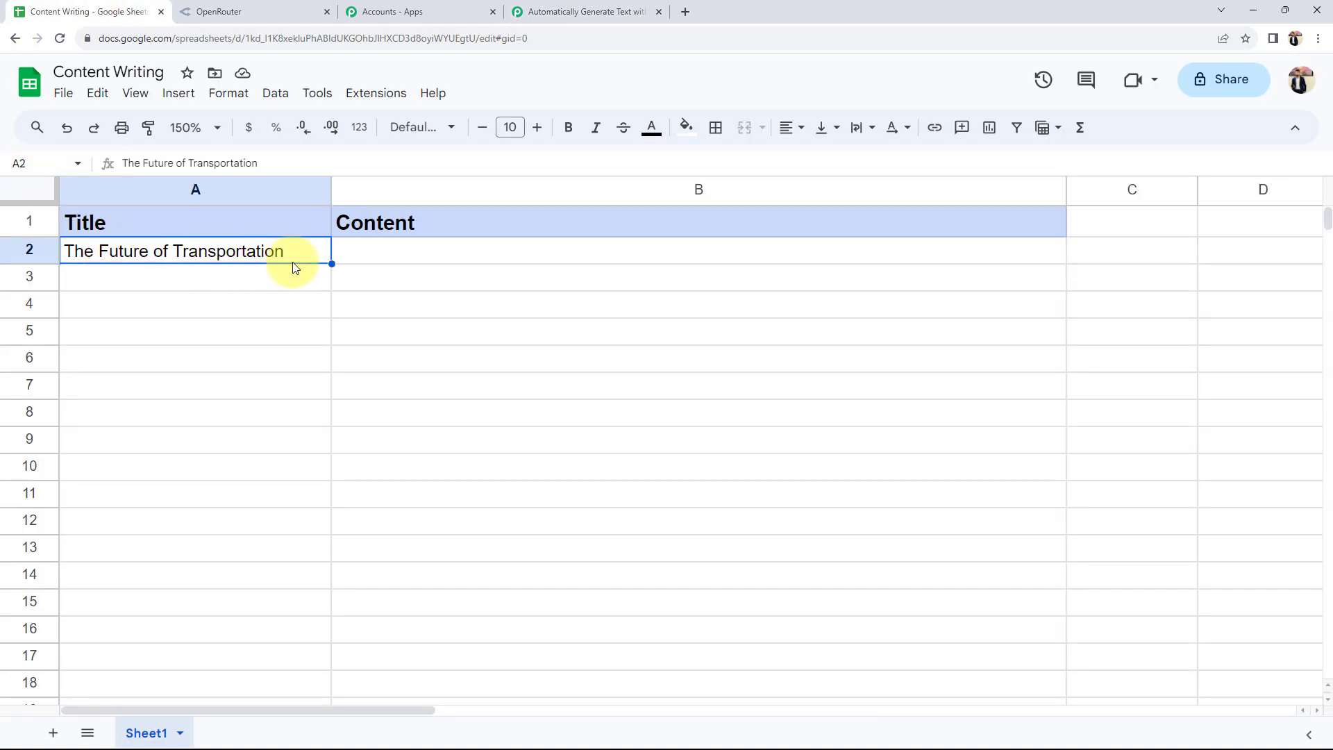
left_click(604, 12)
Step: Check the sheet tab setting and copy the trigger's webhook URL
scroll(214, 482, "down", 2)
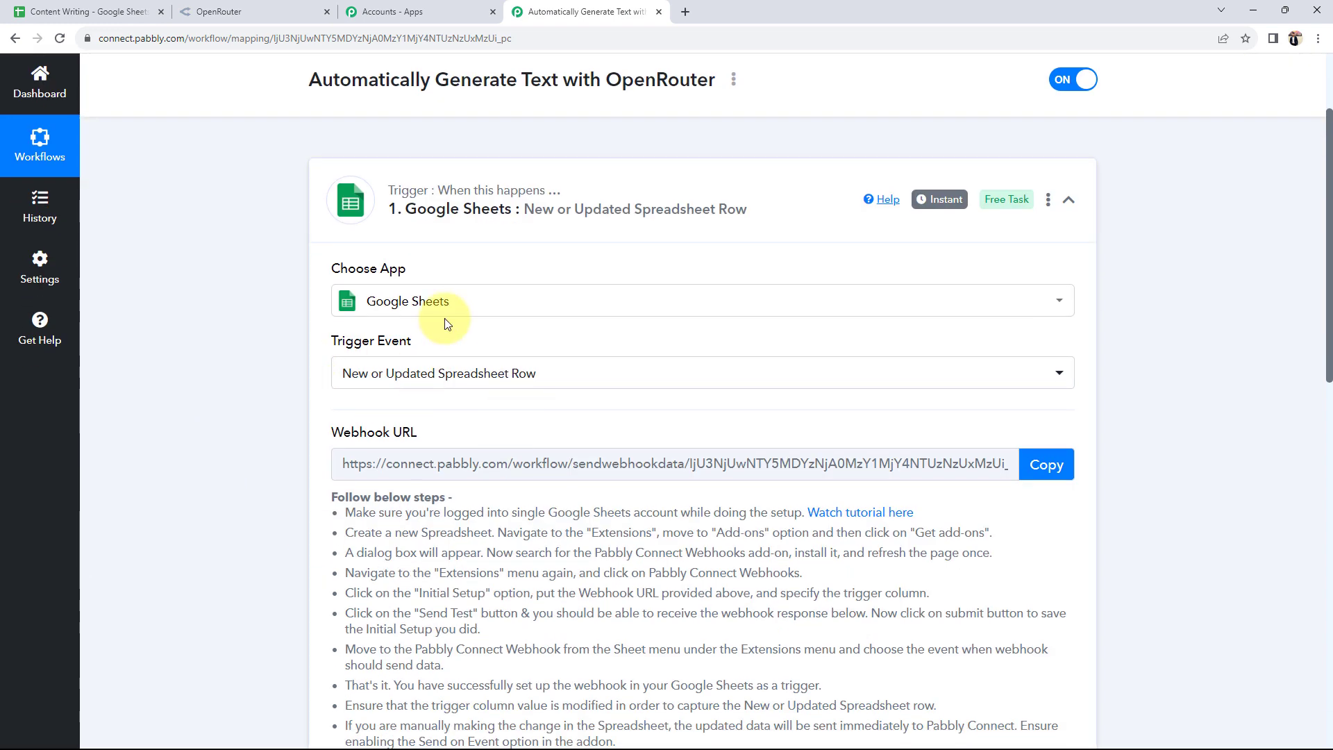
triple_click(332, 434)
left_click(275, 414)
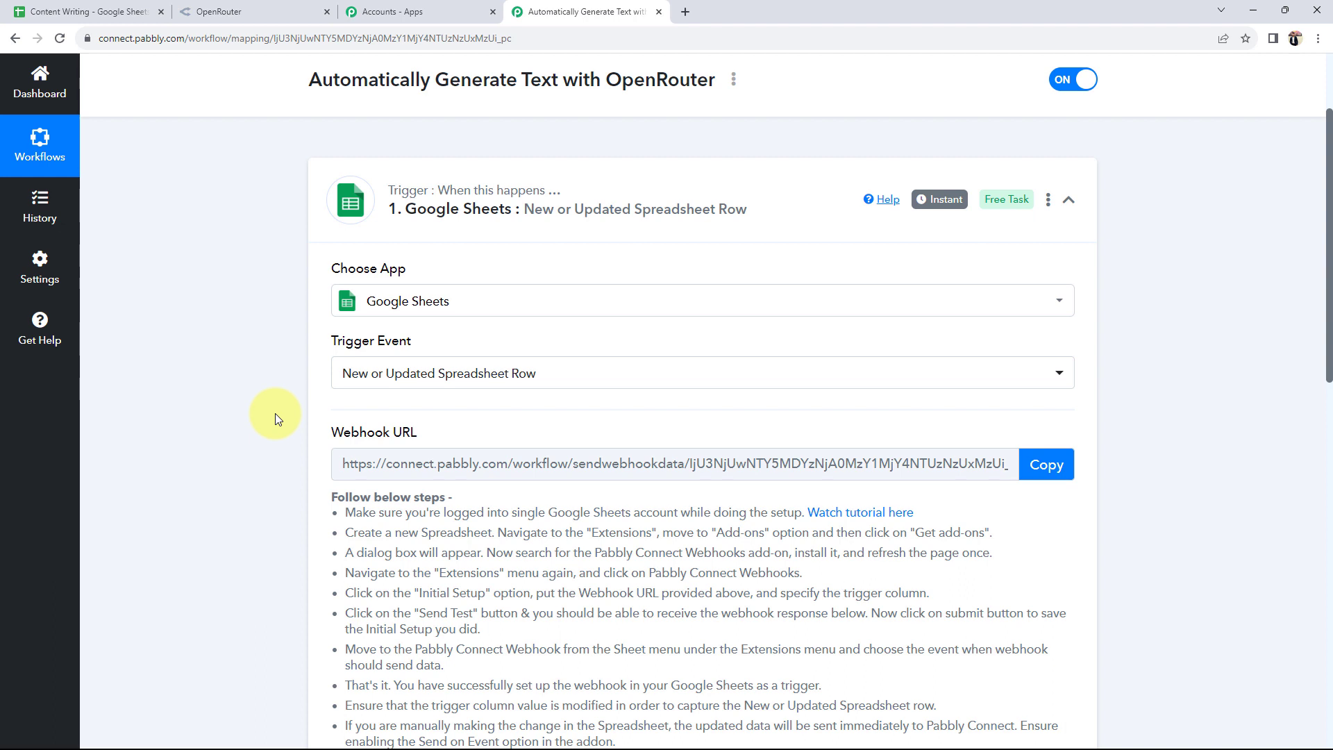
scroll(275, 414, "down", 2)
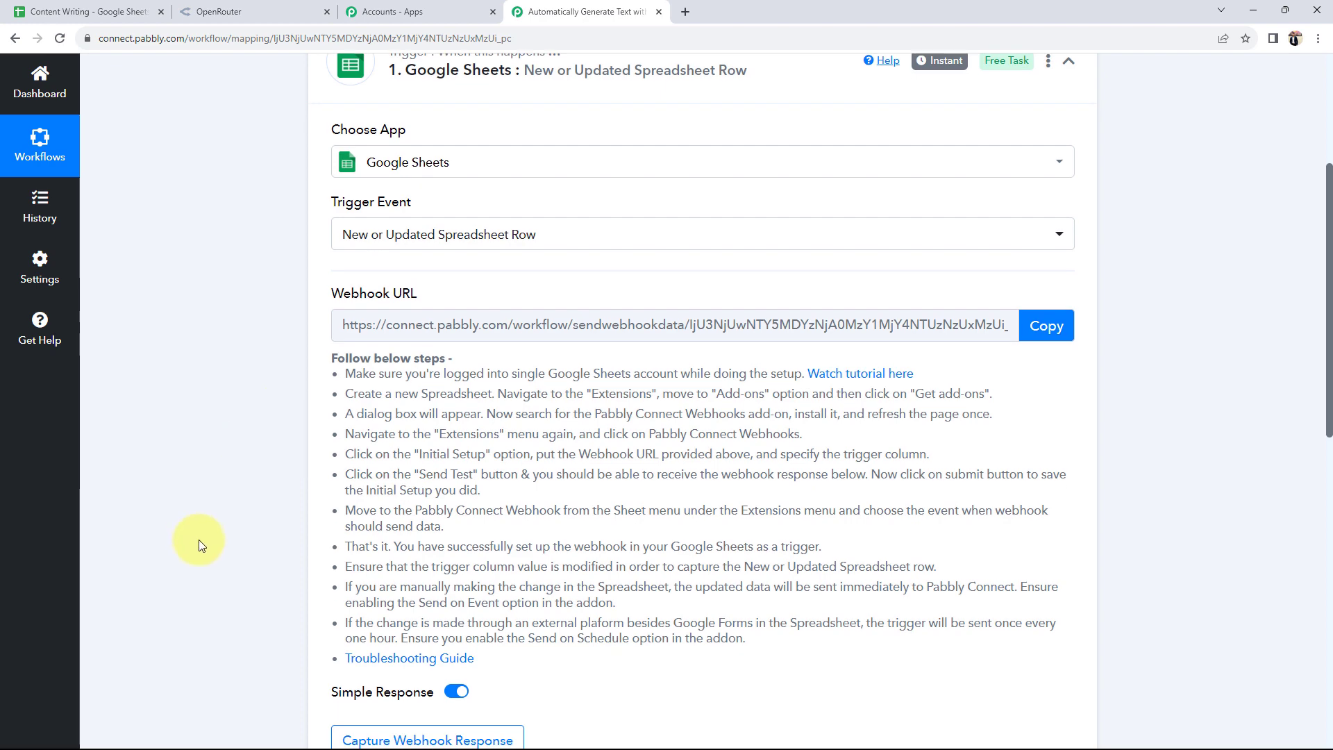
scroll(209, 542, "up", 1)
left_click_drag(323, 363, 418, 367)
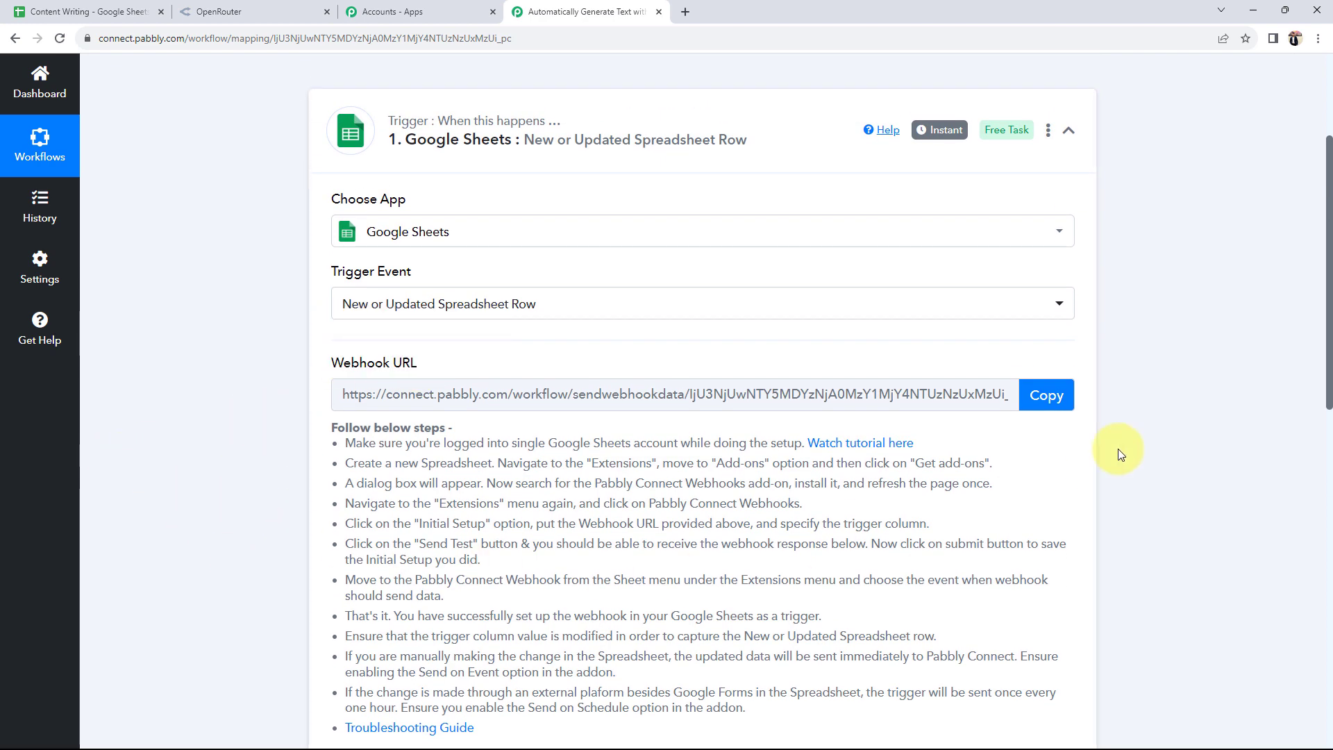
left_click(1047, 395)
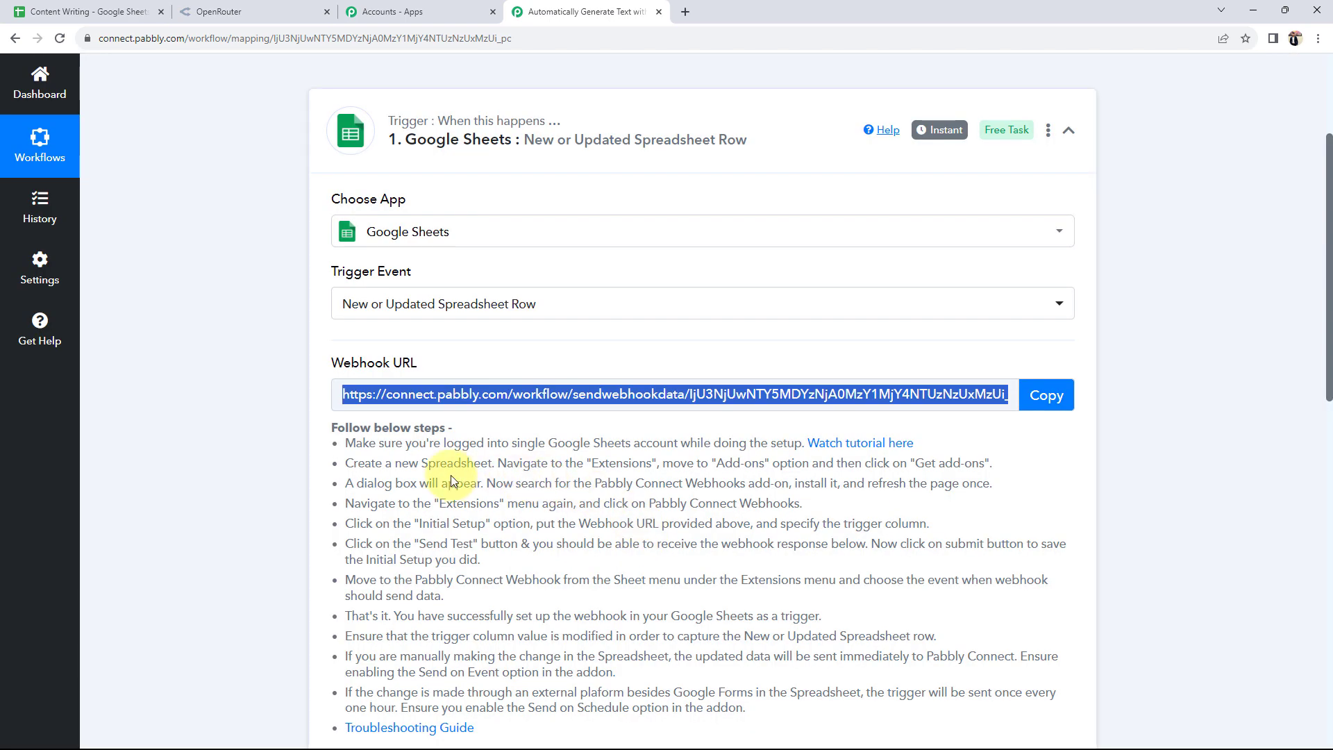
Step: Search the Marketplace for 'pabbl', confirm Pabbly Connect Webhooks is installed, and close it
left_click(104, 12)
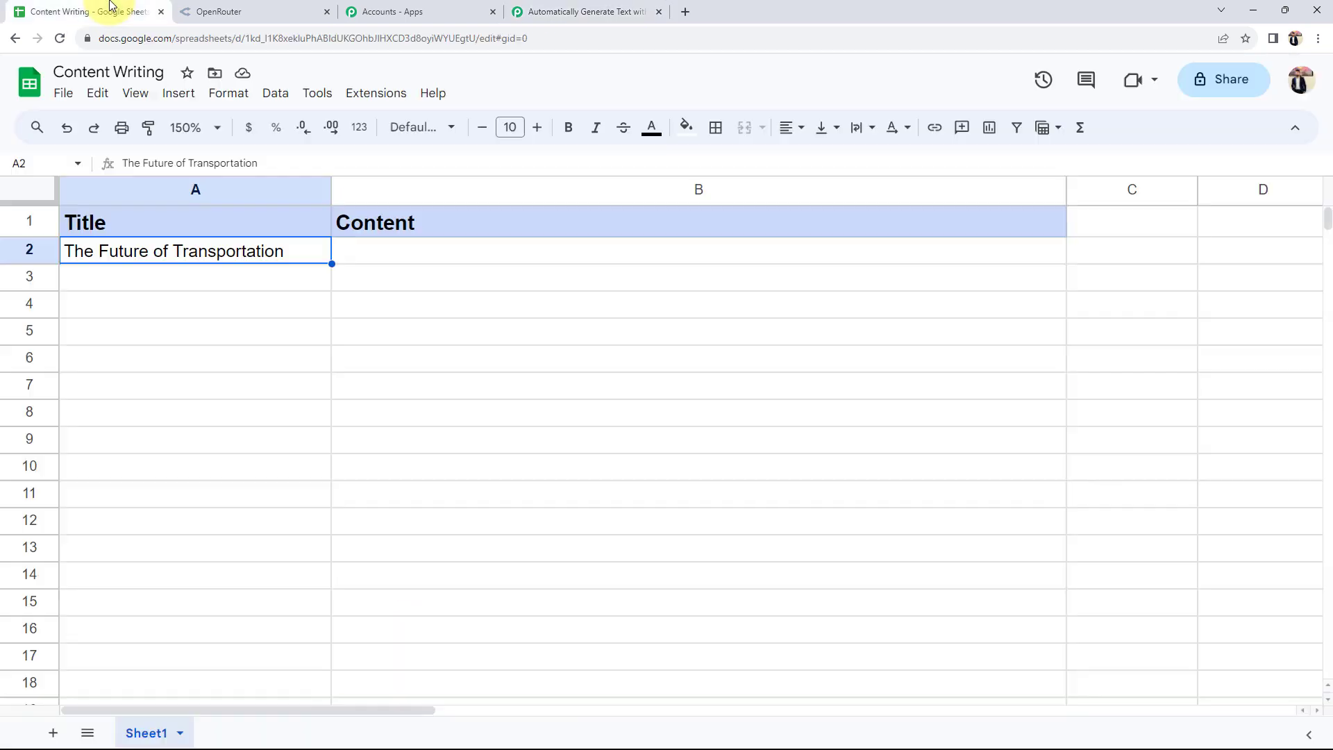
left_click(393, 97)
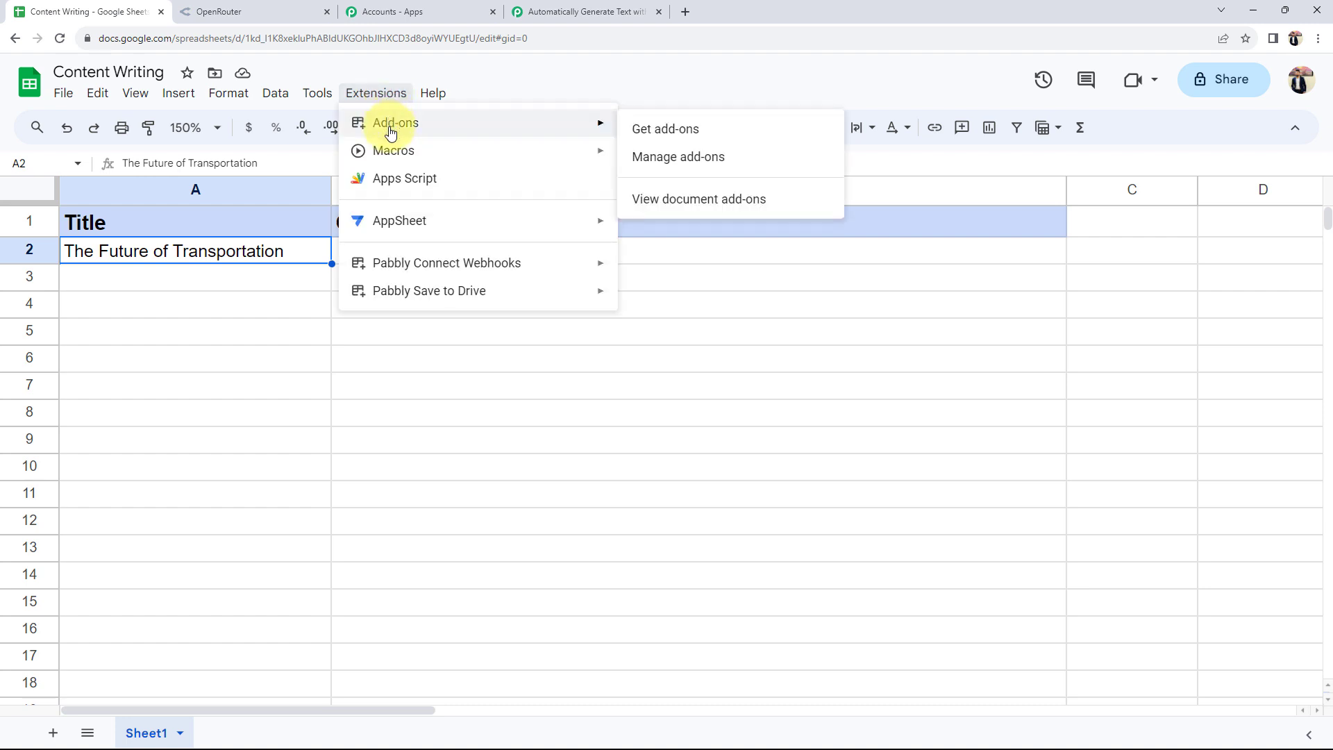
left_click(723, 128)
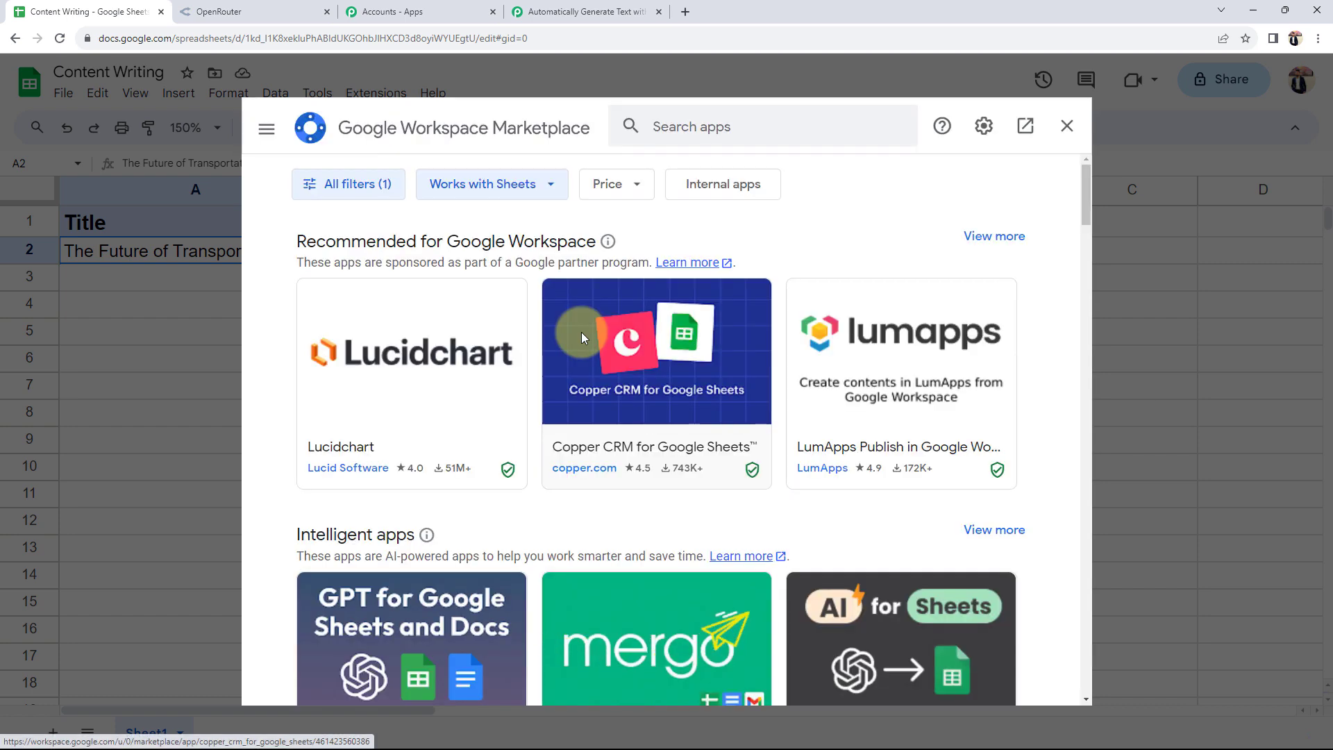
left_click(687, 129)
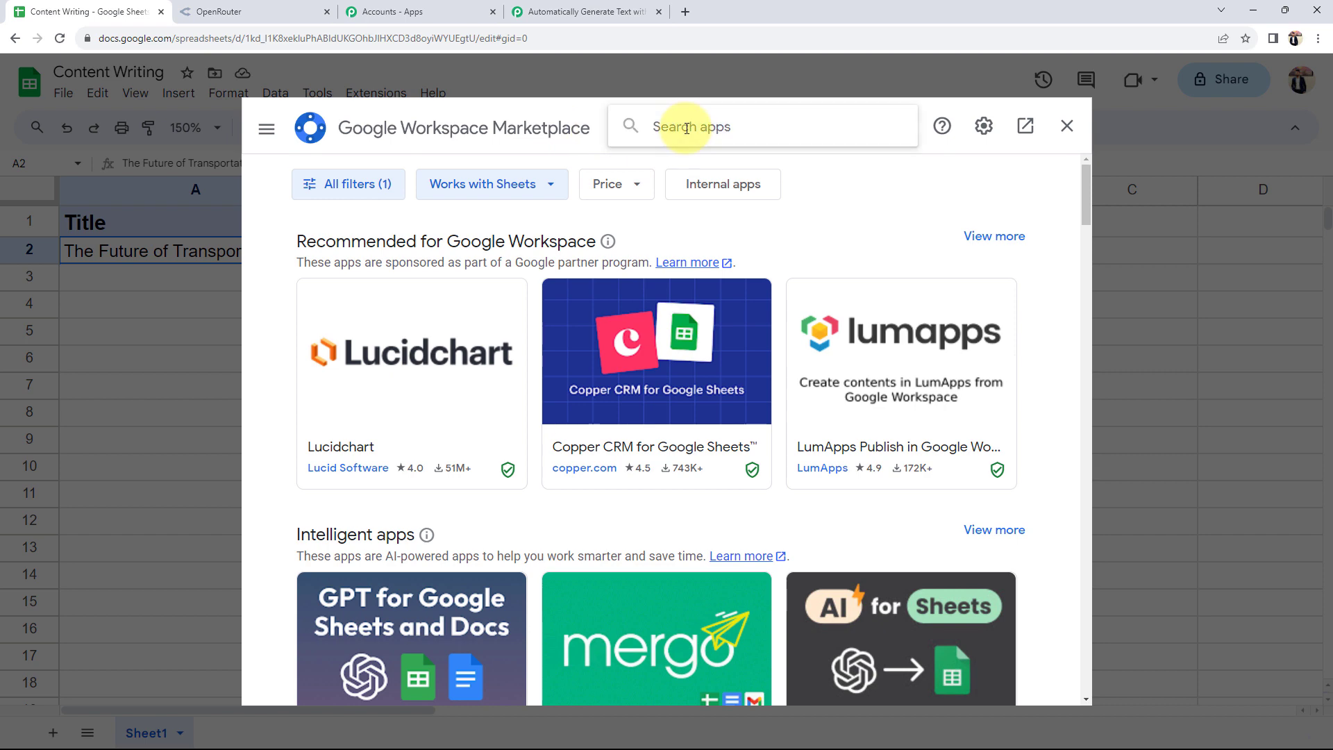
type("pabbl")
left_click(695, 142)
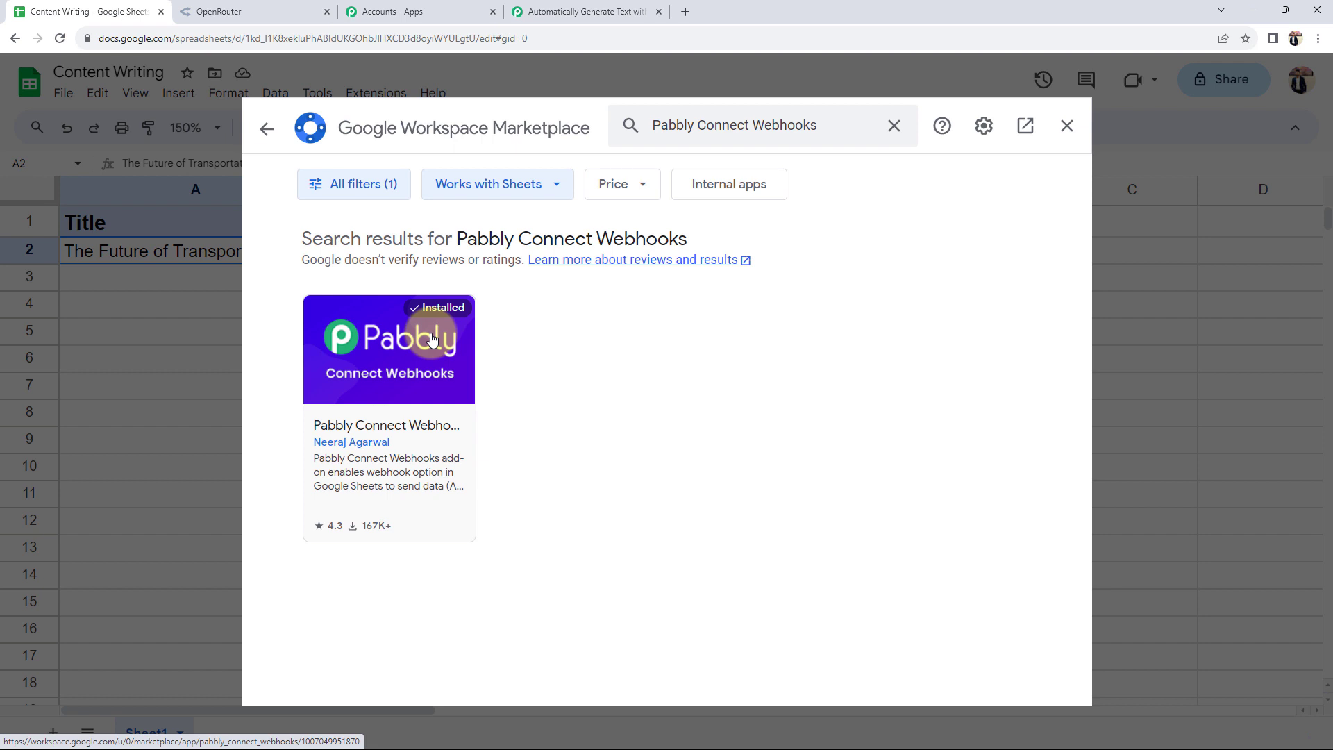
left_click(340, 359)
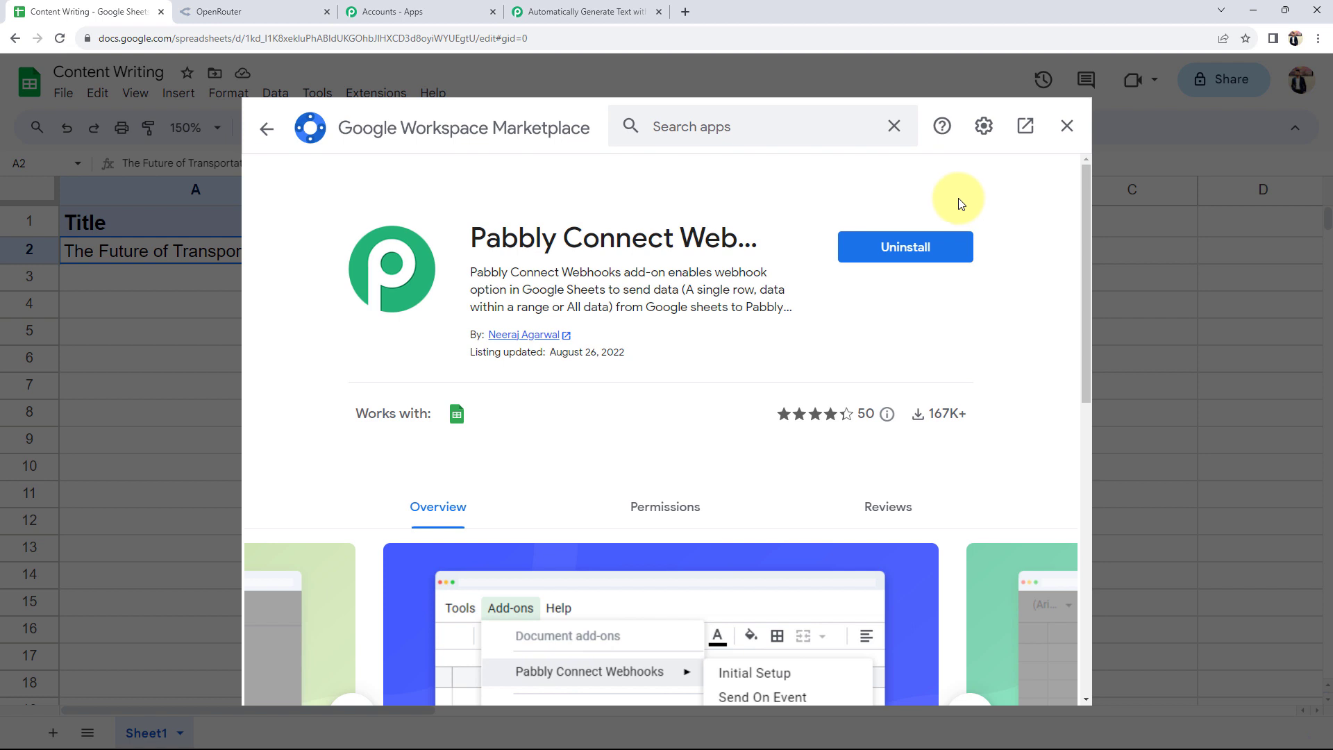
left_click(1067, 125)
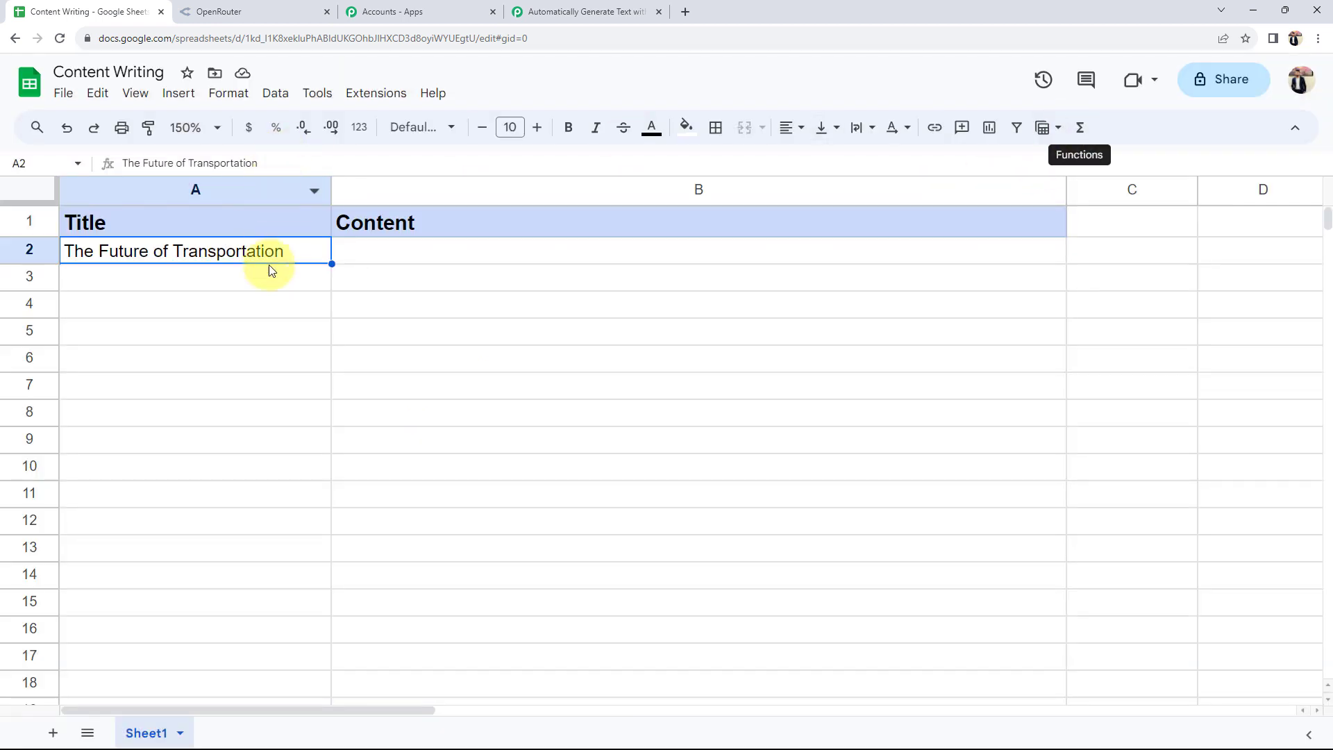
Step: Open the Pabbly Connect Webhooks Initial Setup and paste the recopied webhook URL
left_click(366, 399)
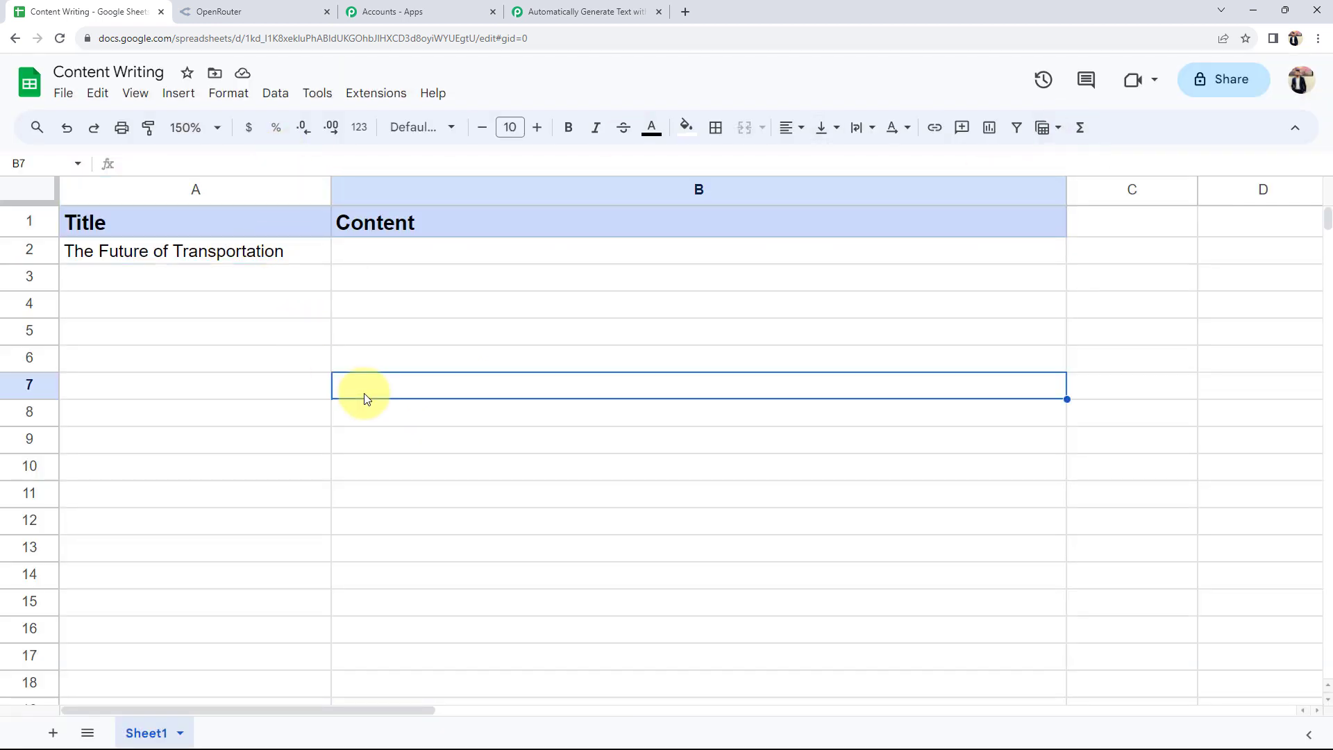
left_click(363, 104)
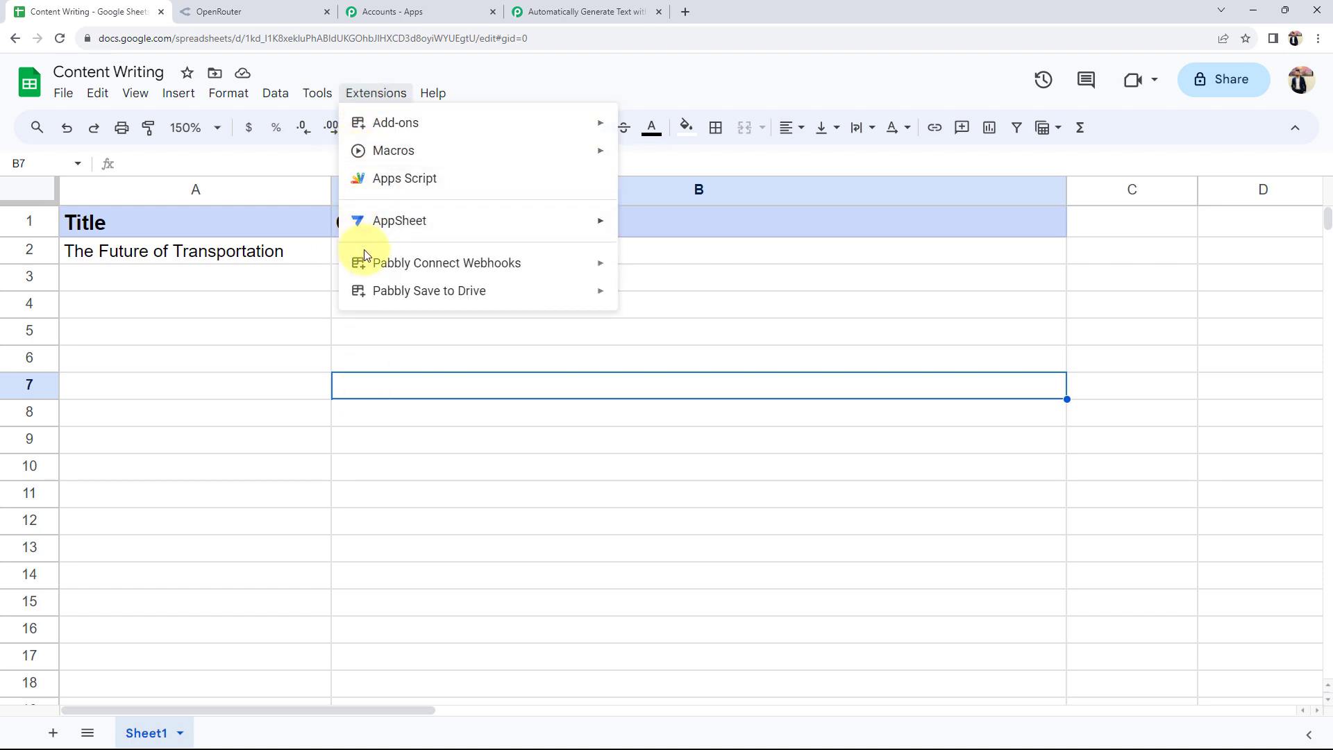
mouse_move(448, 263)
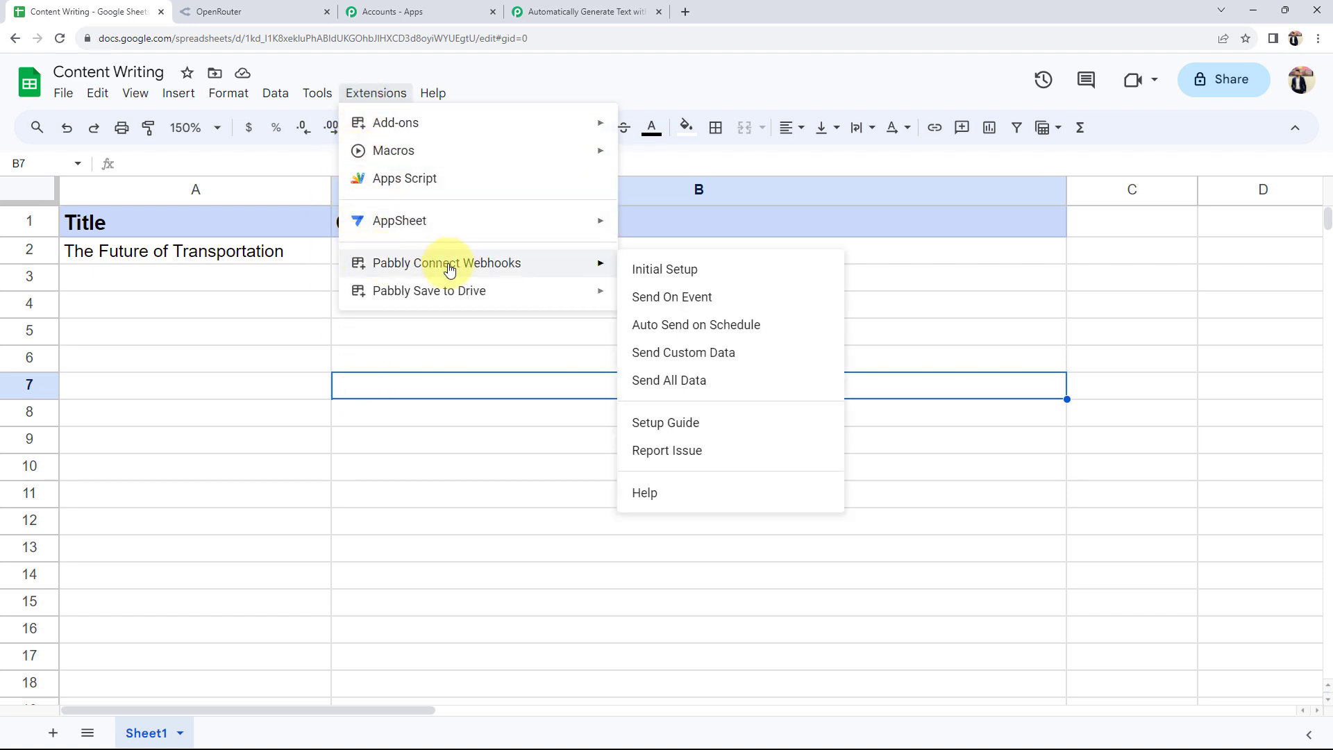
left_click(653, 270)
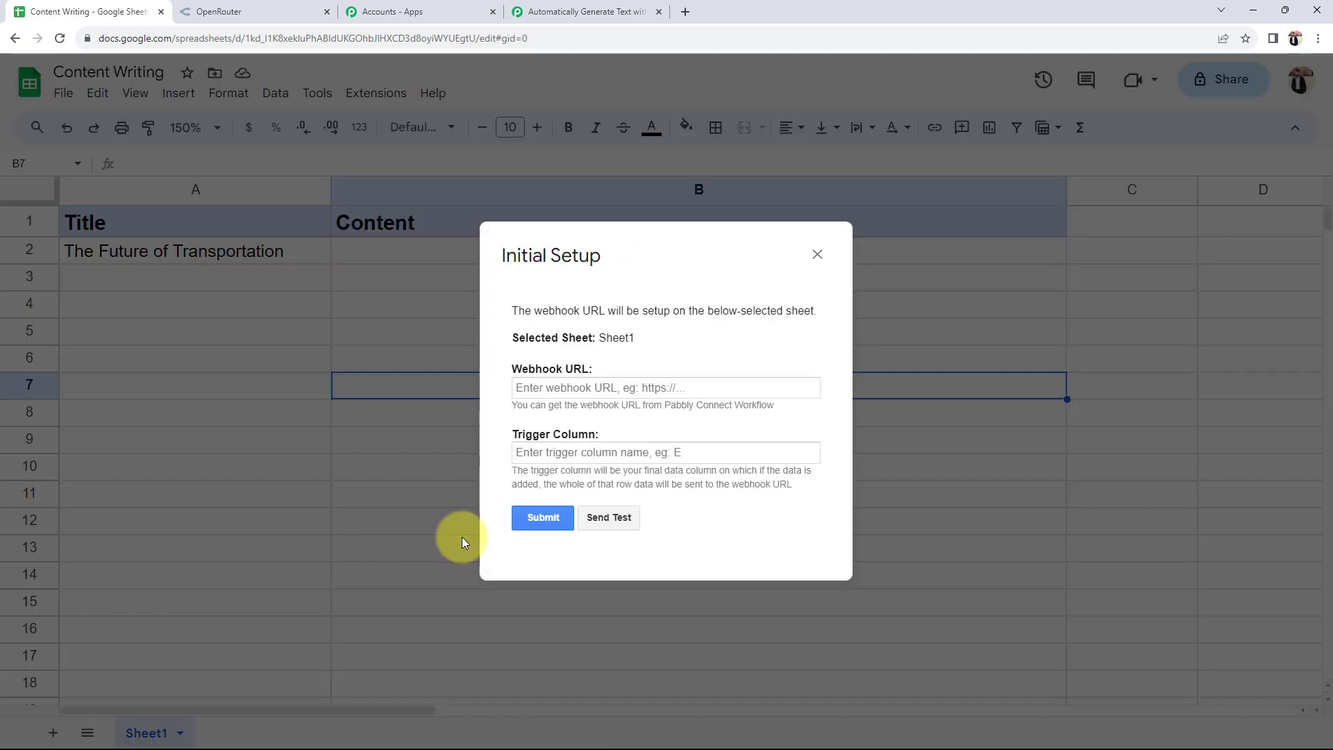
mouse_move(509, 369)
left_mouse_down()
mouse_move(568, 373)
mouse_move(550, 417)
mouse_move(471, 437)
left_mouse_up()
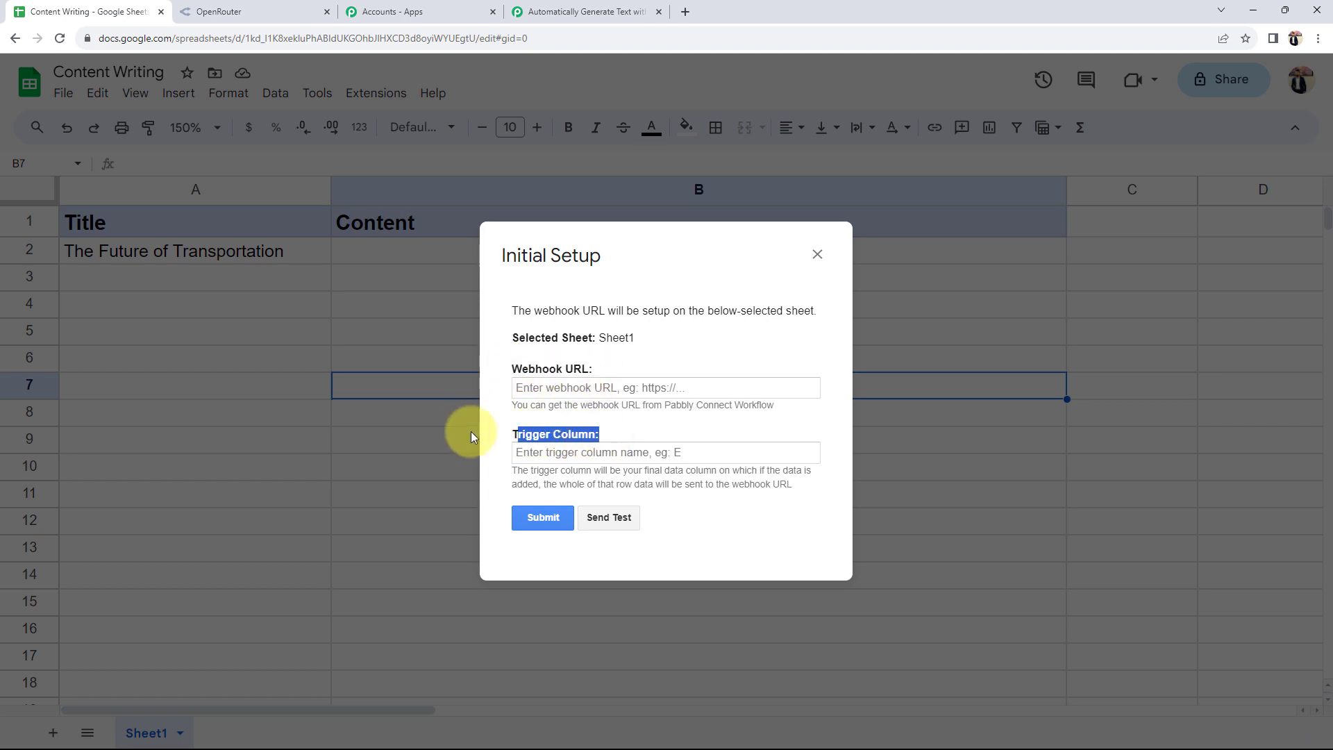
left_click(587, 11)
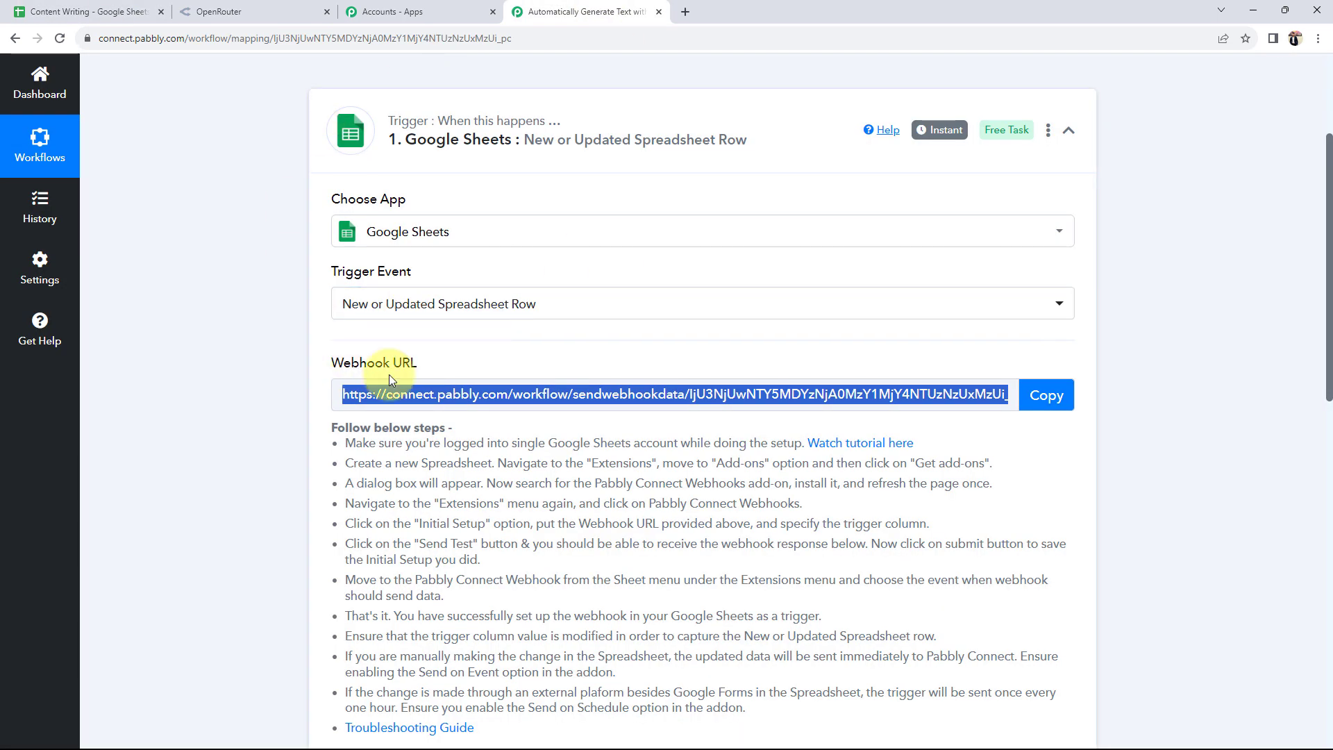
left_click(1035, 396)
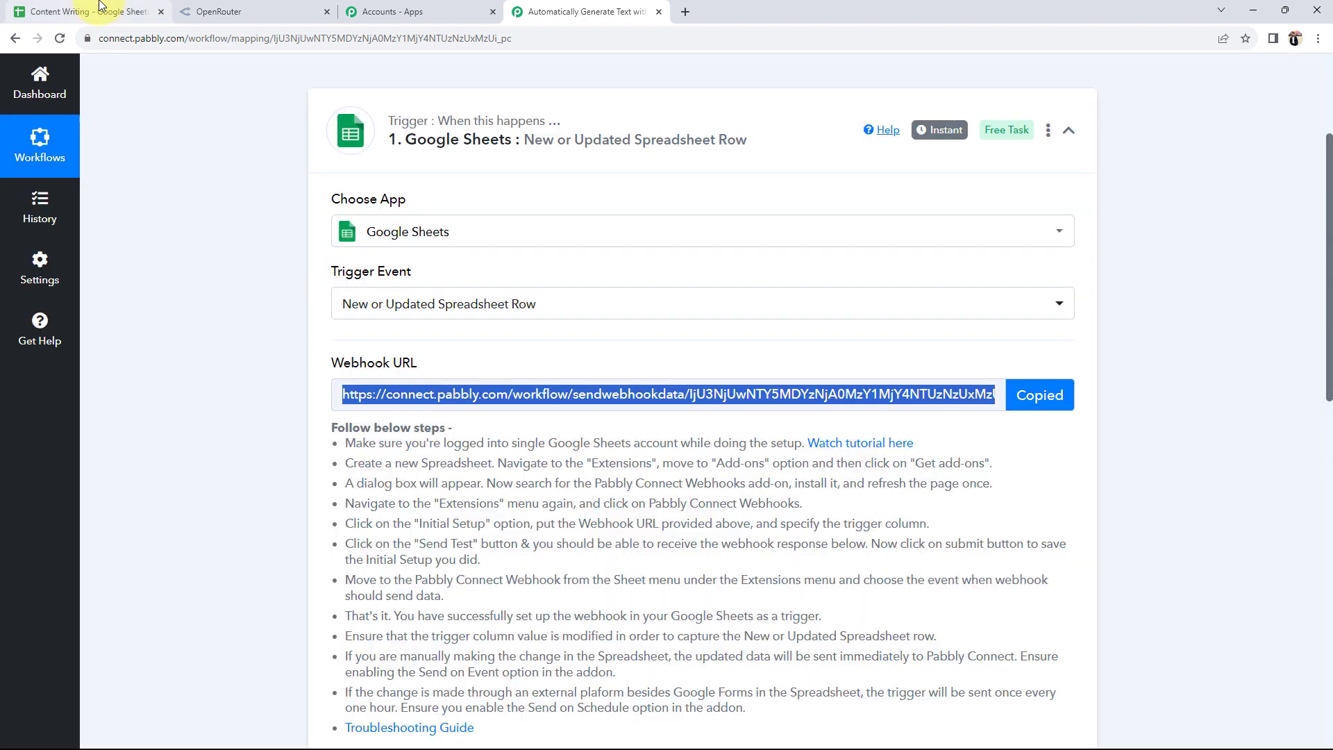
left_click(101, 6)
left_click(542, 391)
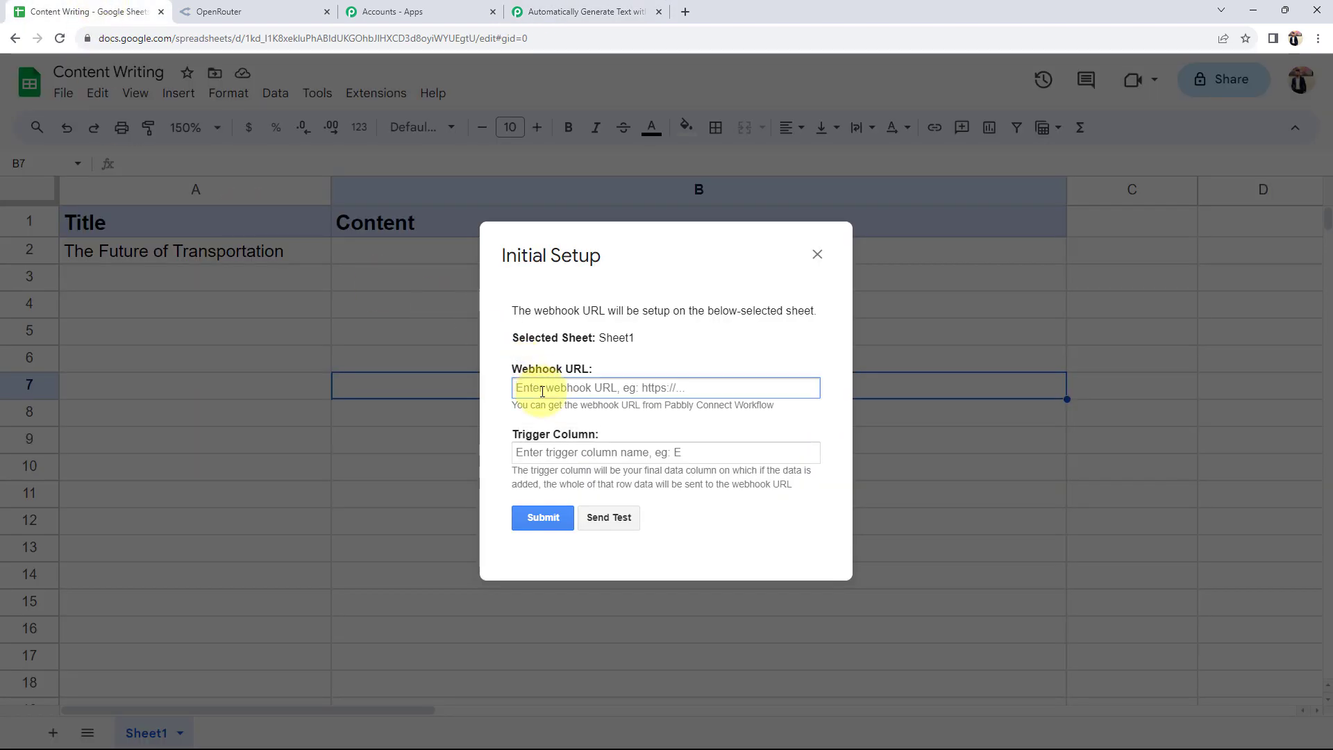
key("ctrl+v")
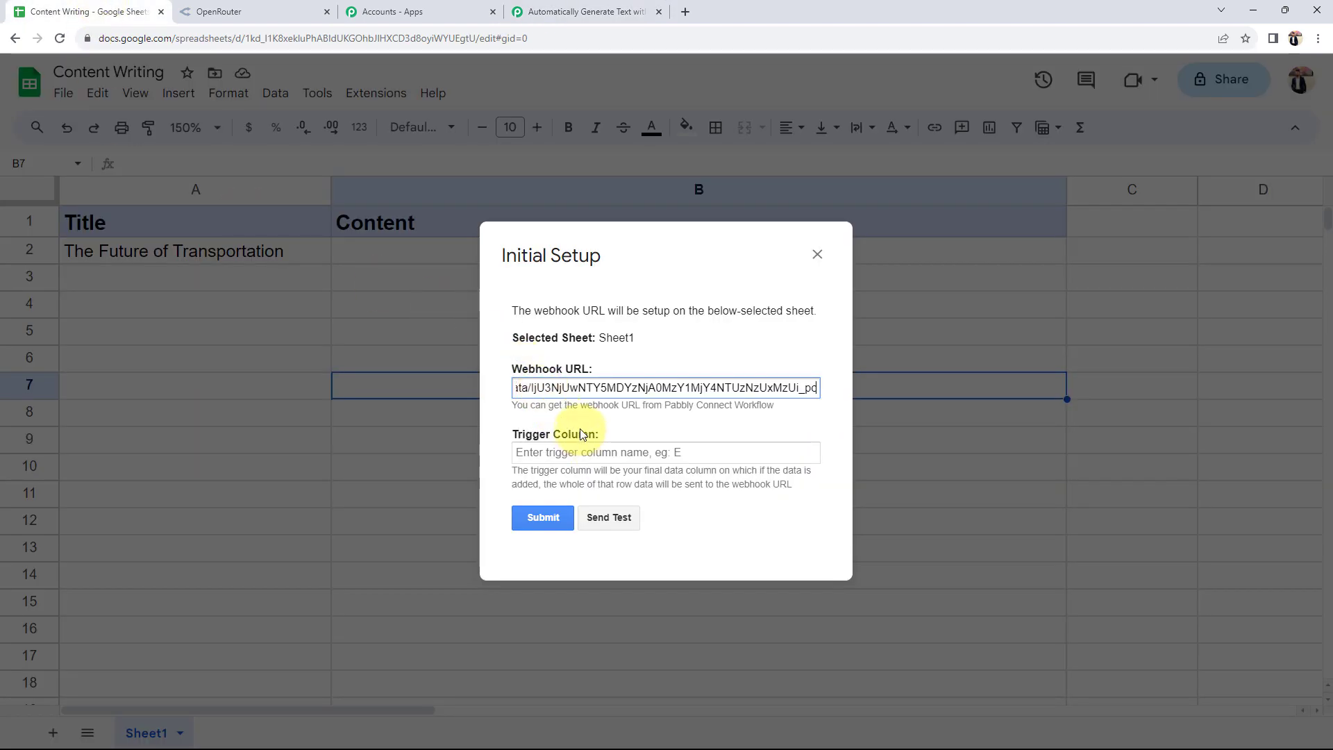
Step: Enter A as the Trigger Column and send the title row as successful test data
key("Tab")
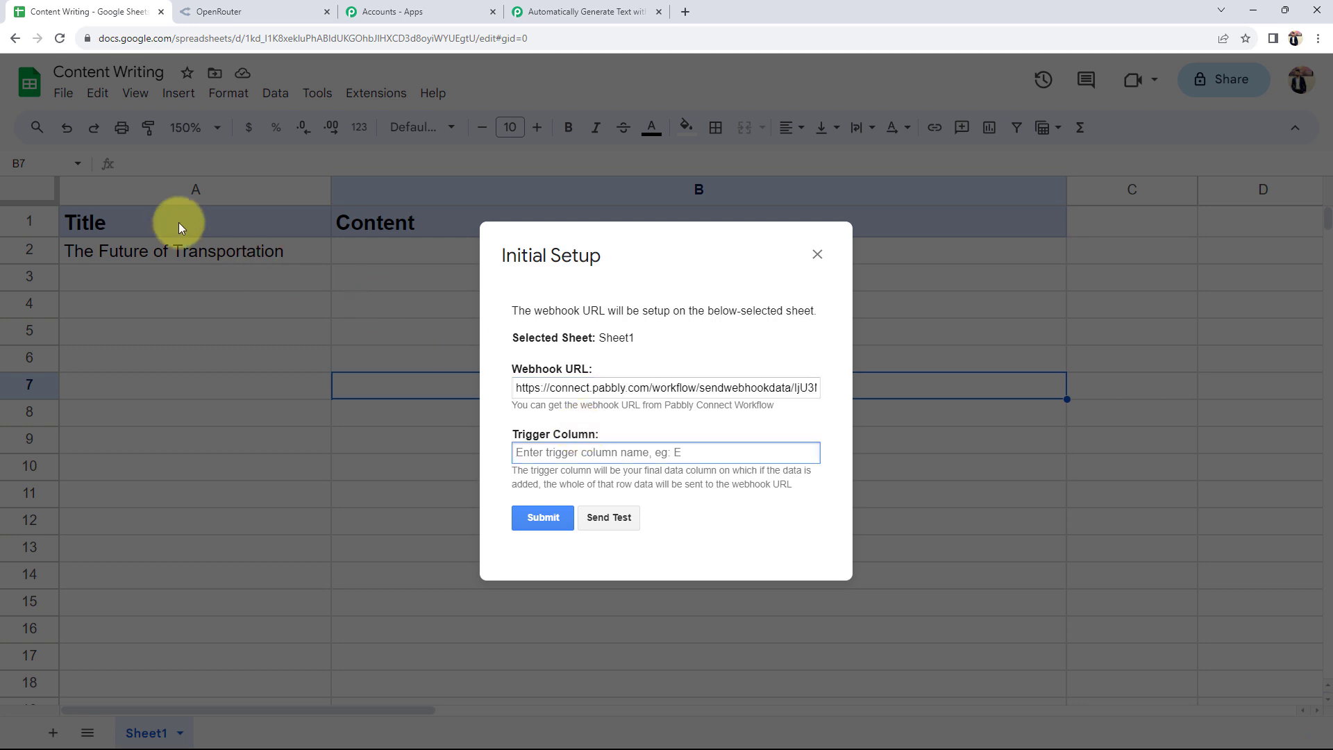
mouse_move(716, 269)
left_mouse_down()
mouse_move(695, 347)
mouse_move(836, 295)
left_mouse_up()
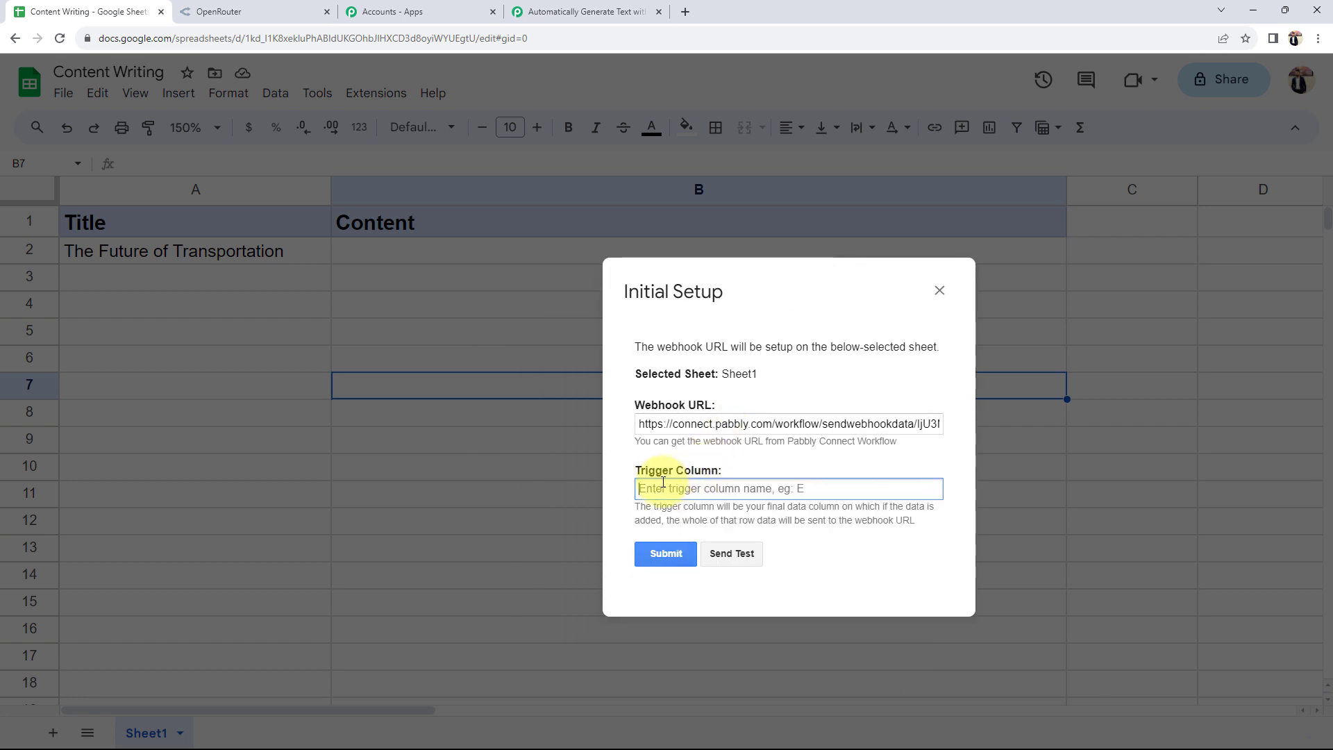
type("A")
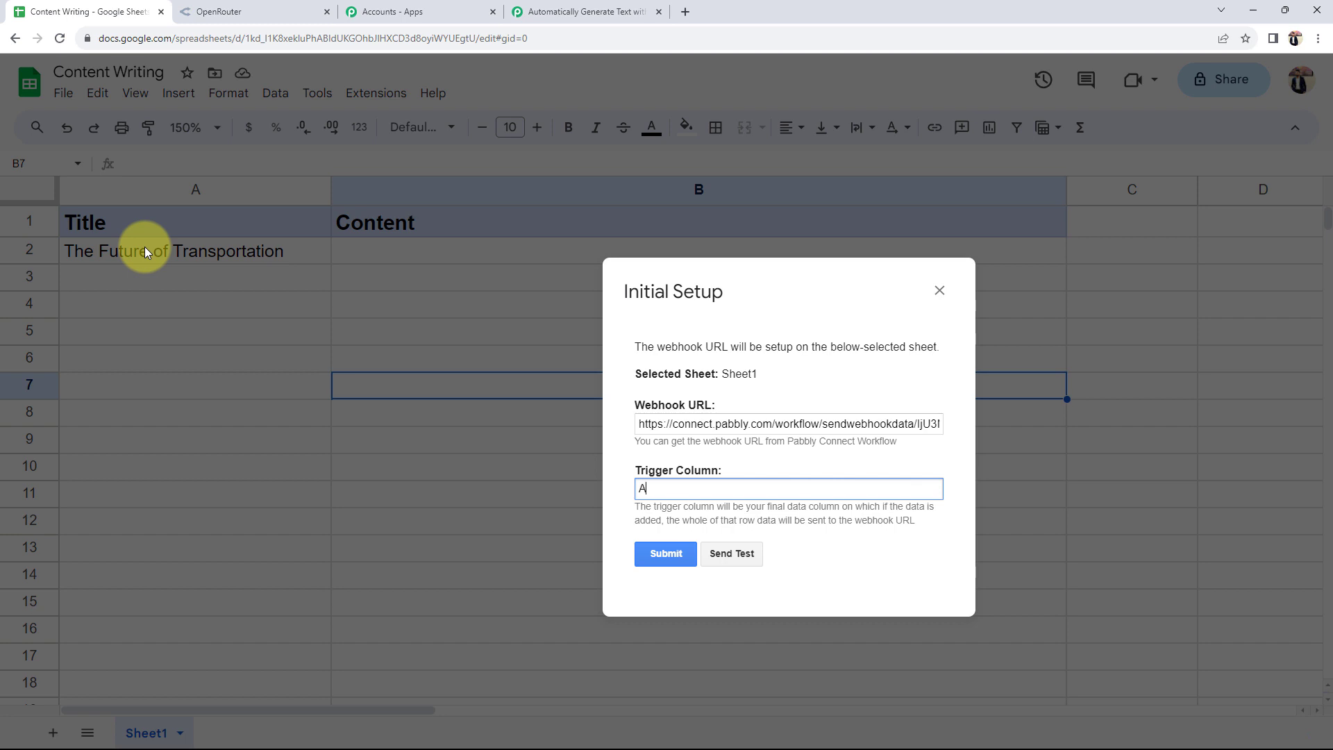
left_click(735, 553)
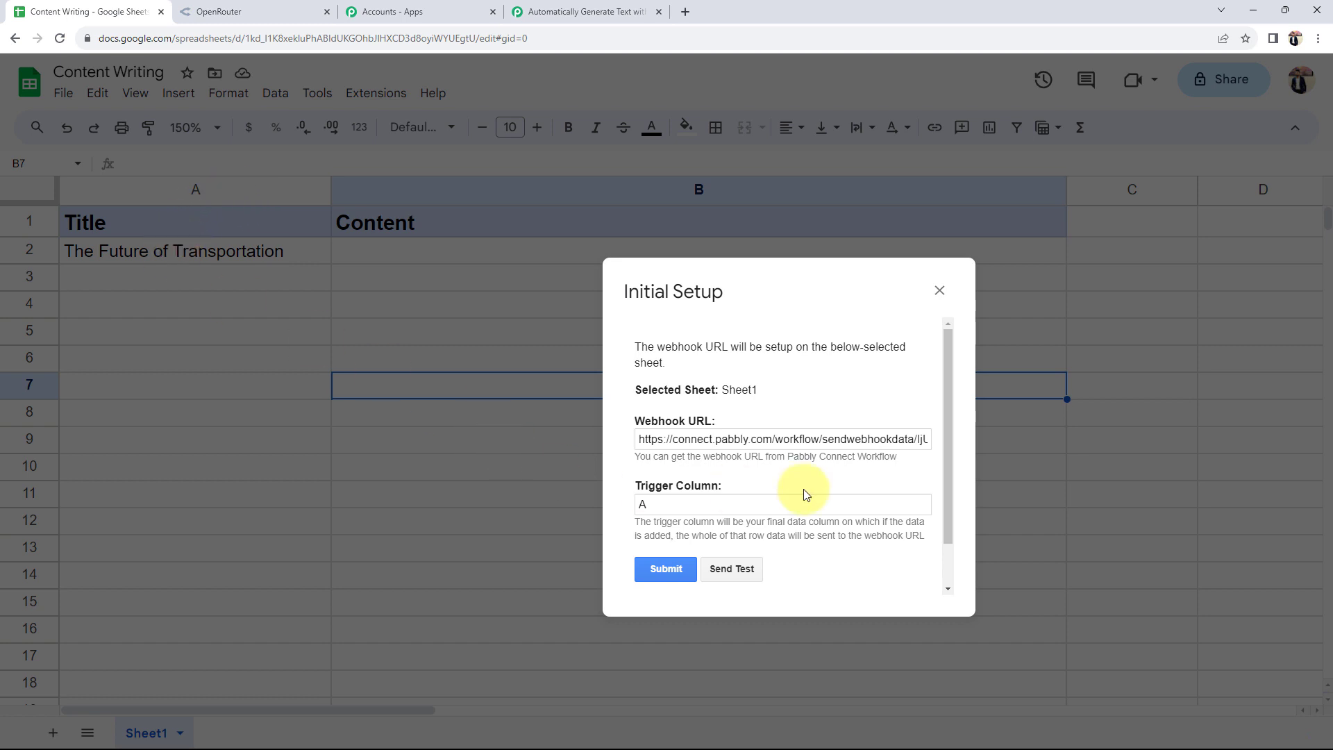
scroll(803, 491, "down", 1)
left_click_drag(636, 552, 783, 549)
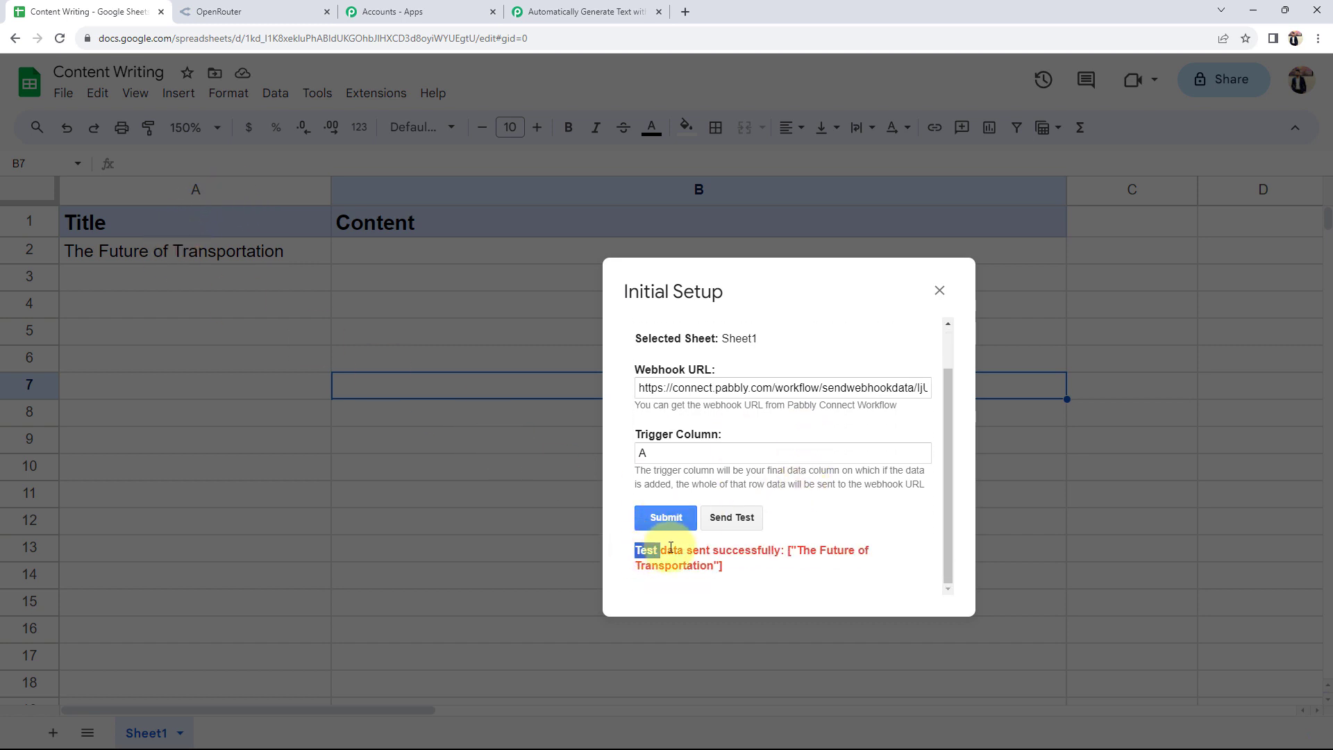
Step: Submit the column A webhook setup, close the dialog, and enable Send On Event
left_click(797, 519)
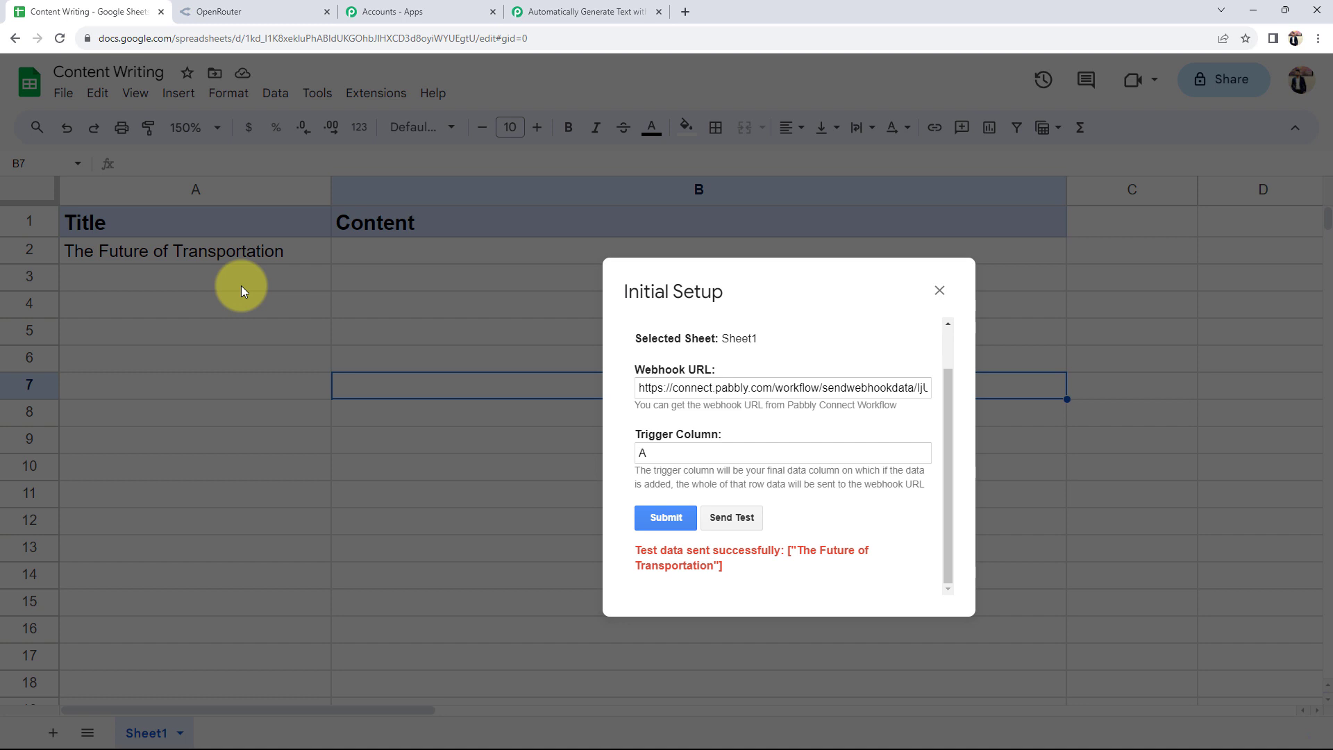
left_click(664, 520)
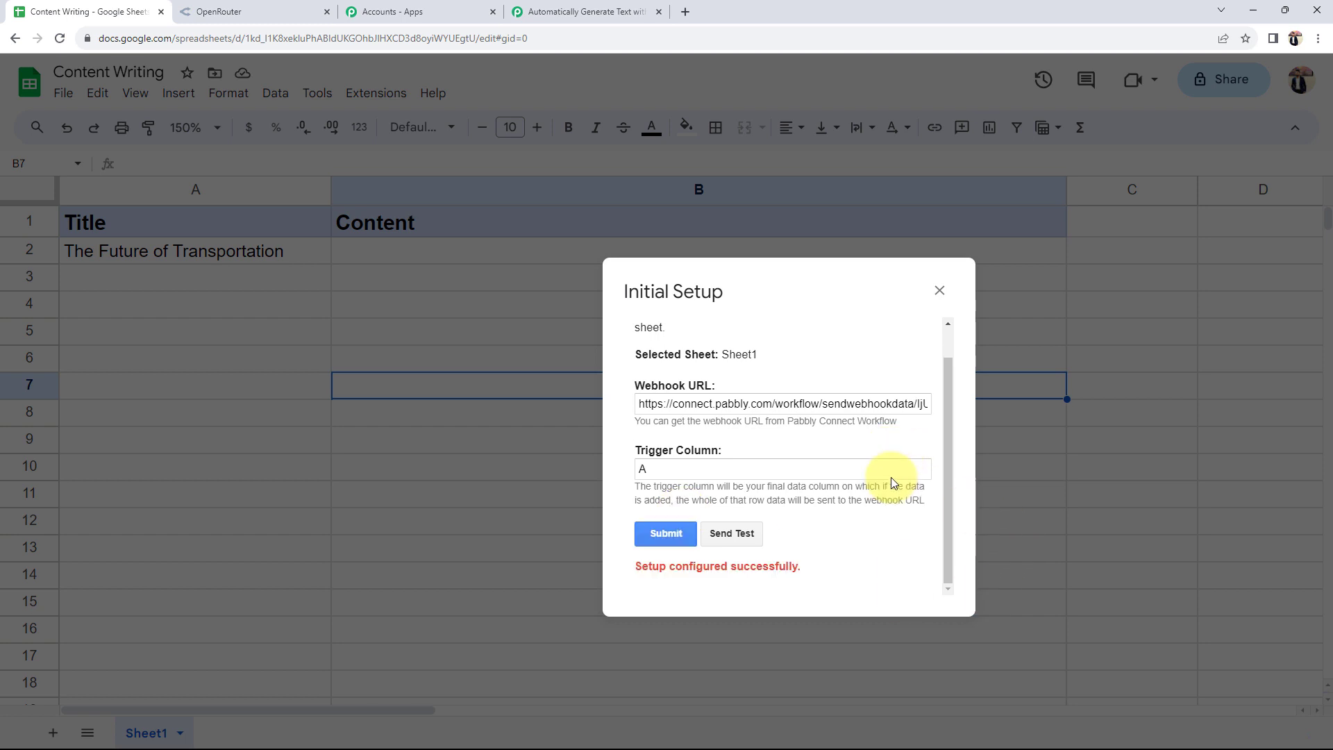
left_click(940, 291)
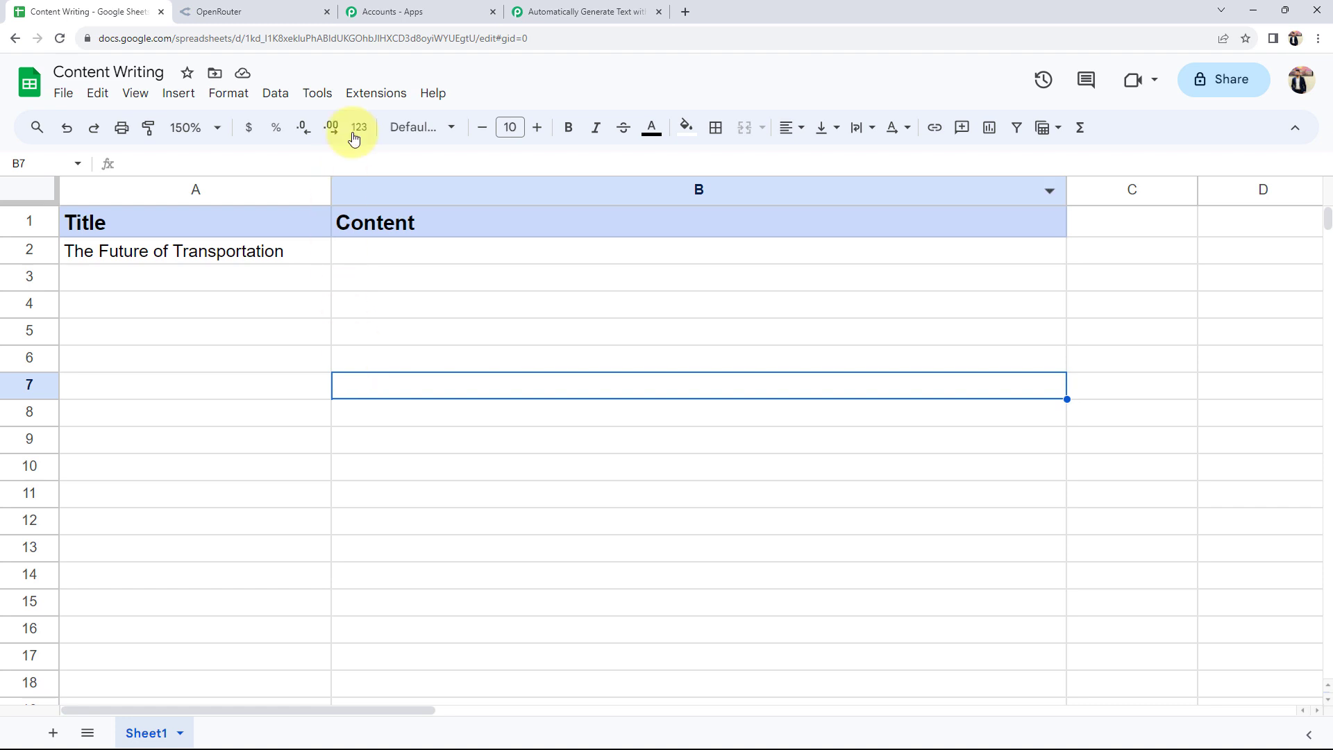
left_click(366, 96)
mouse_move(447, 263)
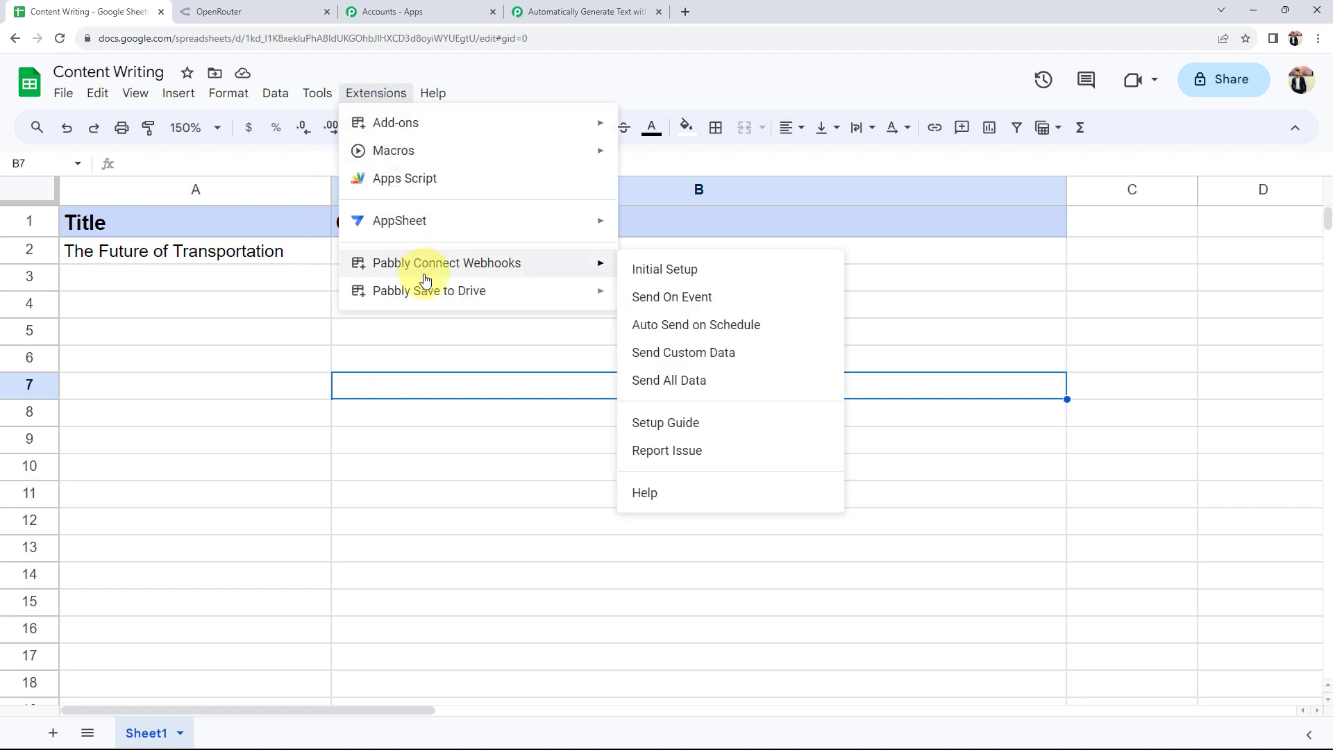
left_click(660, 300)
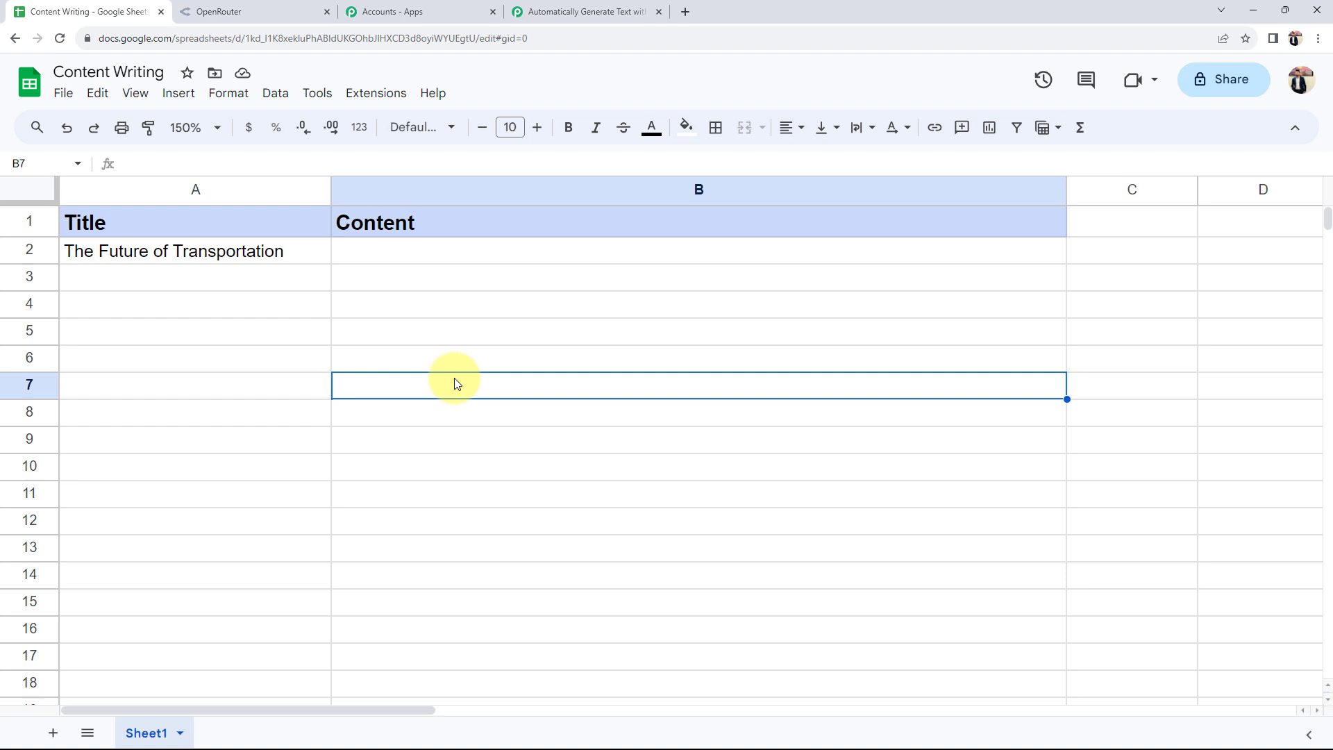
left_click(264, 289)
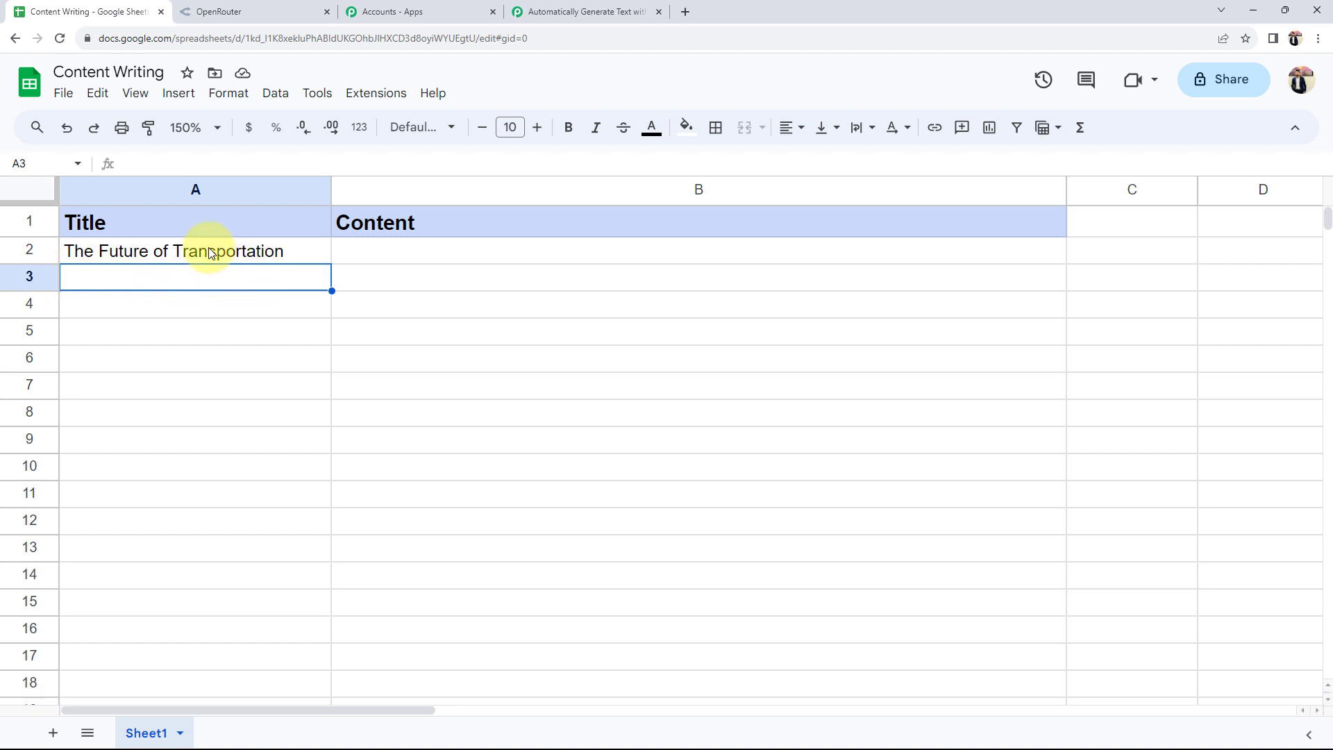
left_click(518, 11)
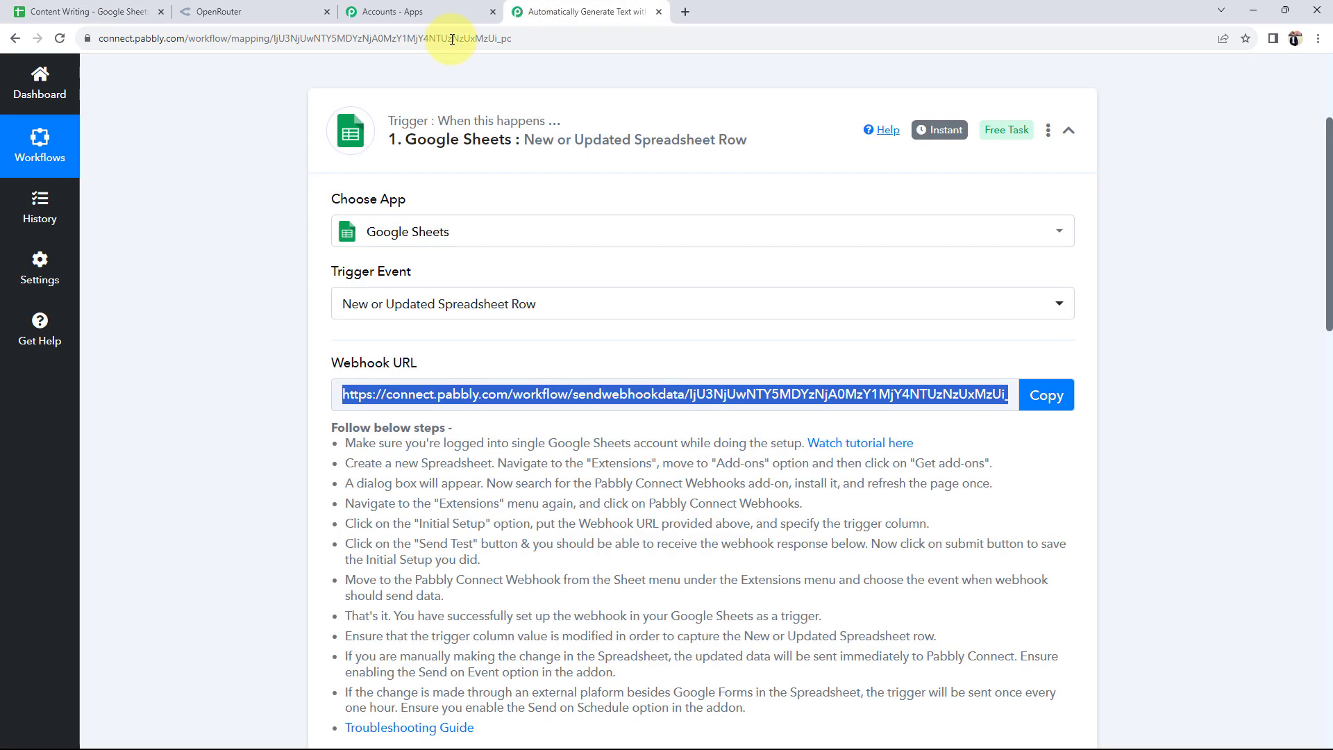
scroll(279, 565, "down", 1)
scroll(279, 565, "down", 3)
scroll(279, 565, "down", 4)
scroll(279, 565, "down", 1)
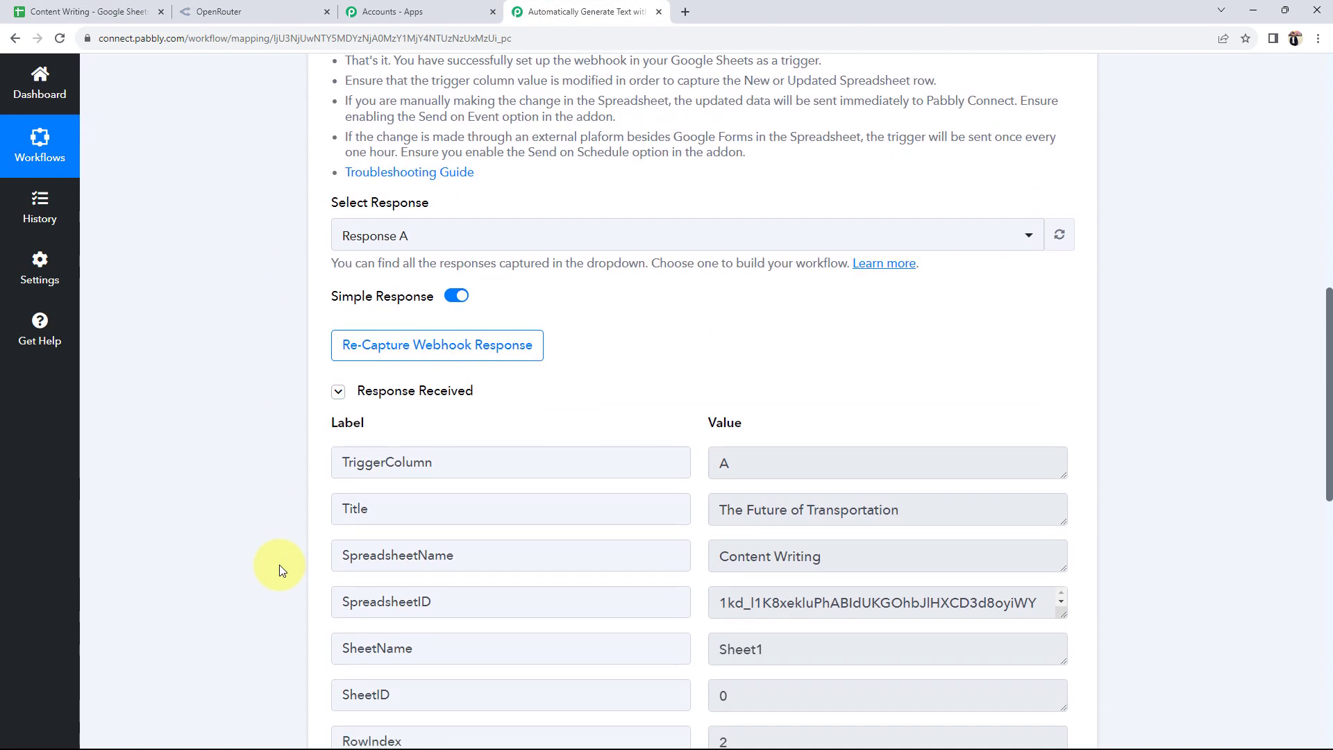
scroll(280, 565, "down", 2)
left_click(752, 325)
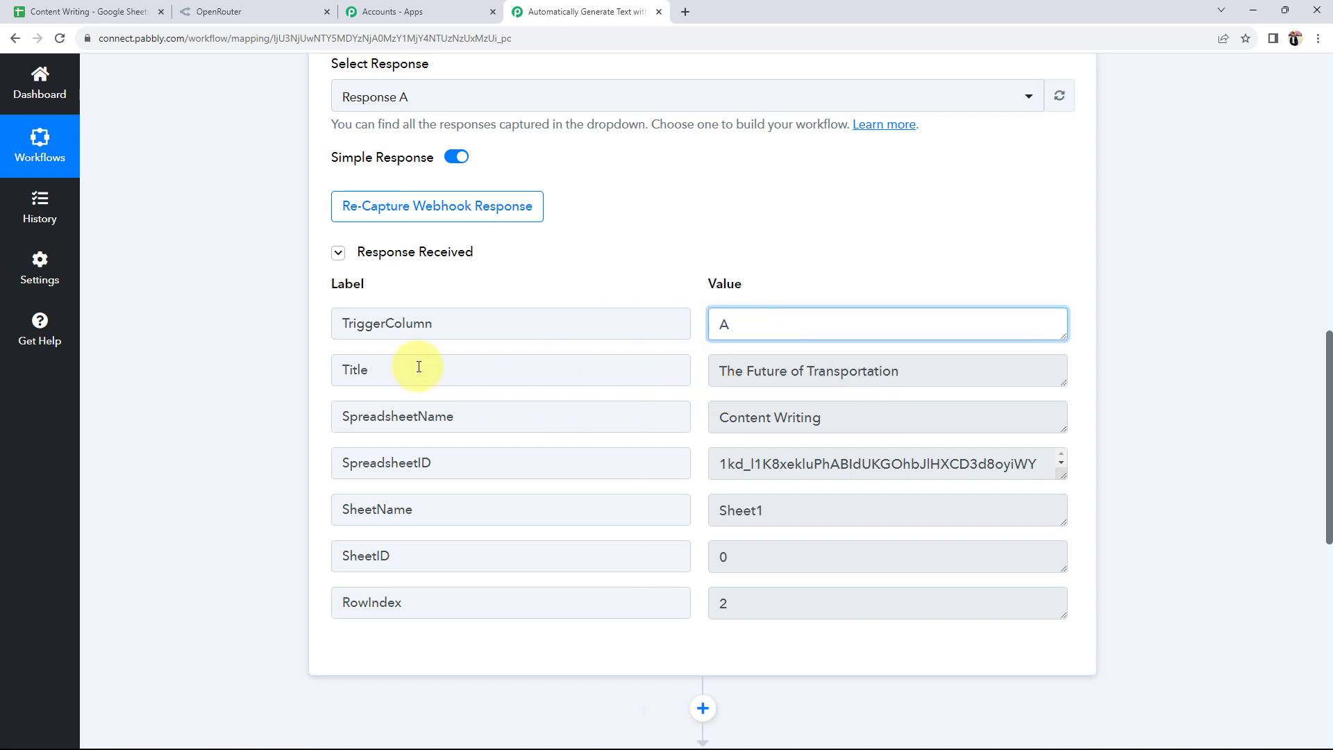
left_click_drag(947, 370, 694, 388)
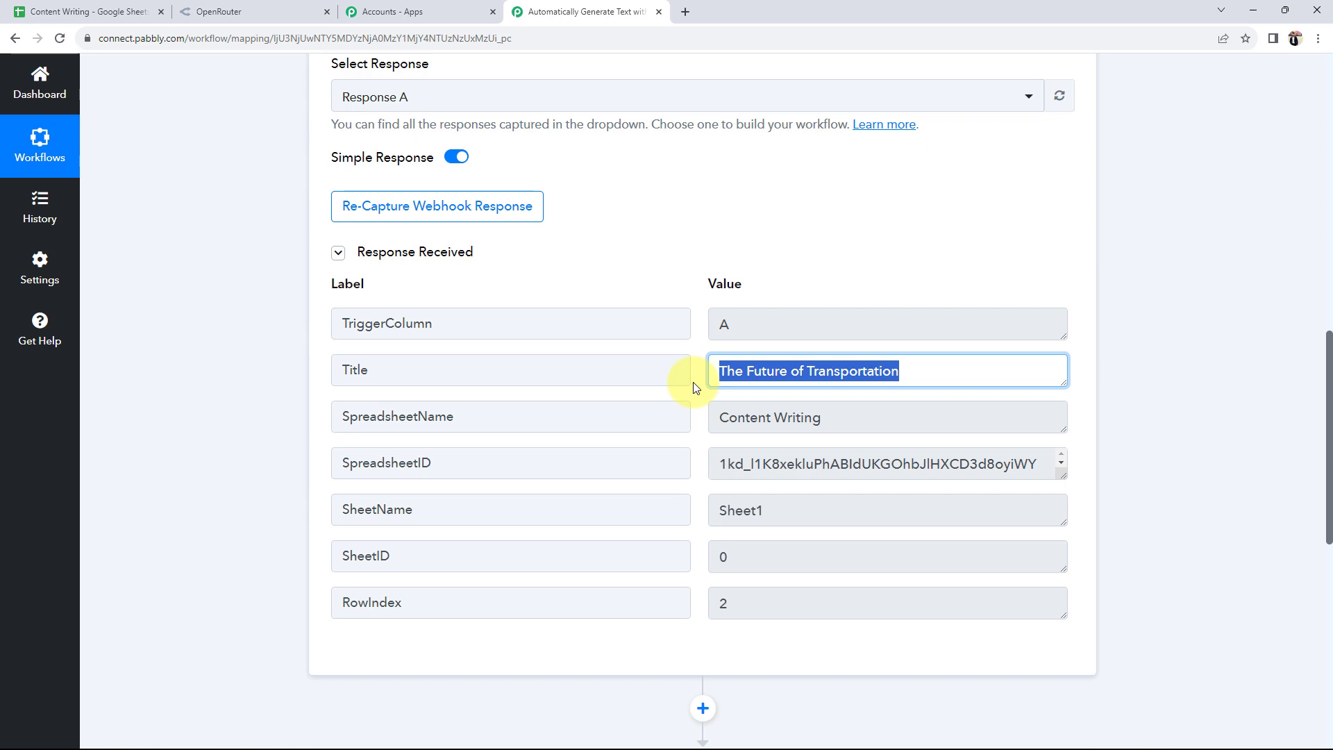
left_click(252, 402)
scroll(251, 402, "up", 9)
scroll(664, 170, "up", 2)
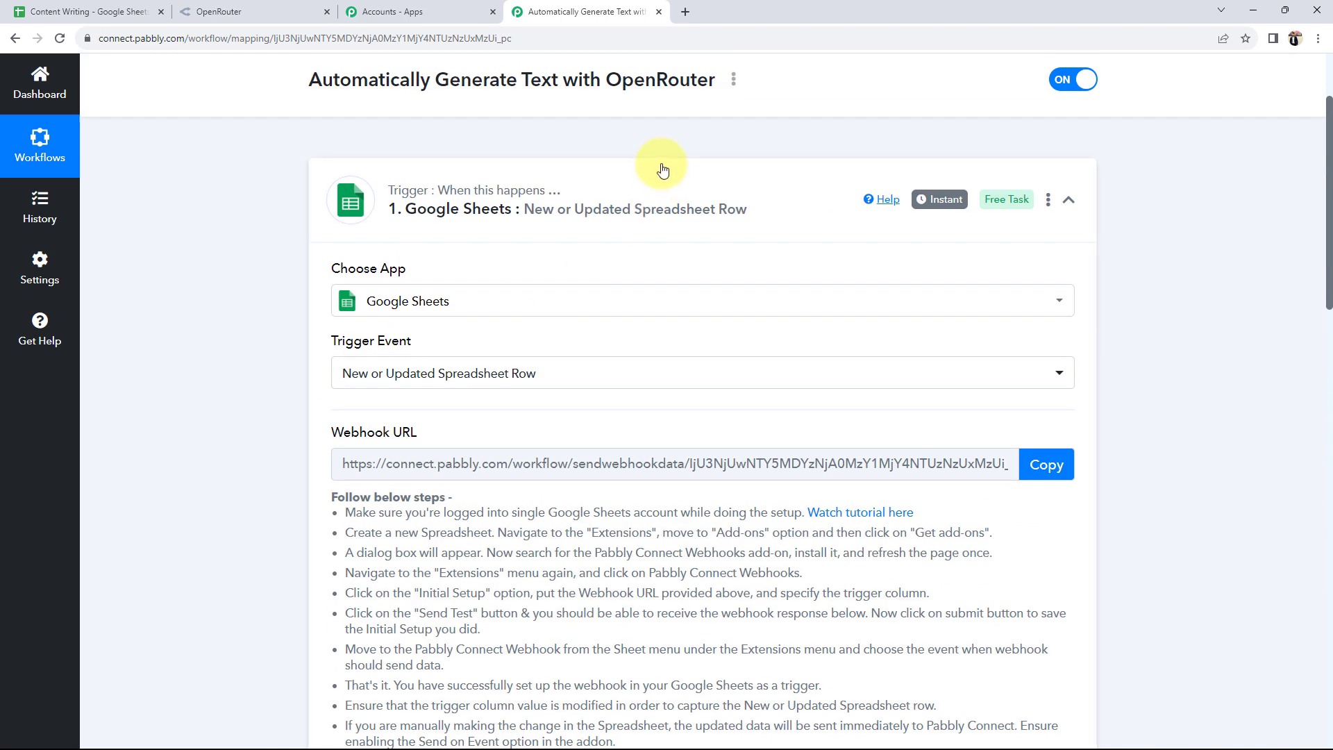
Step: Set the OpenRouter.ai action event to Create Chat Completions
left_click(440, 212)
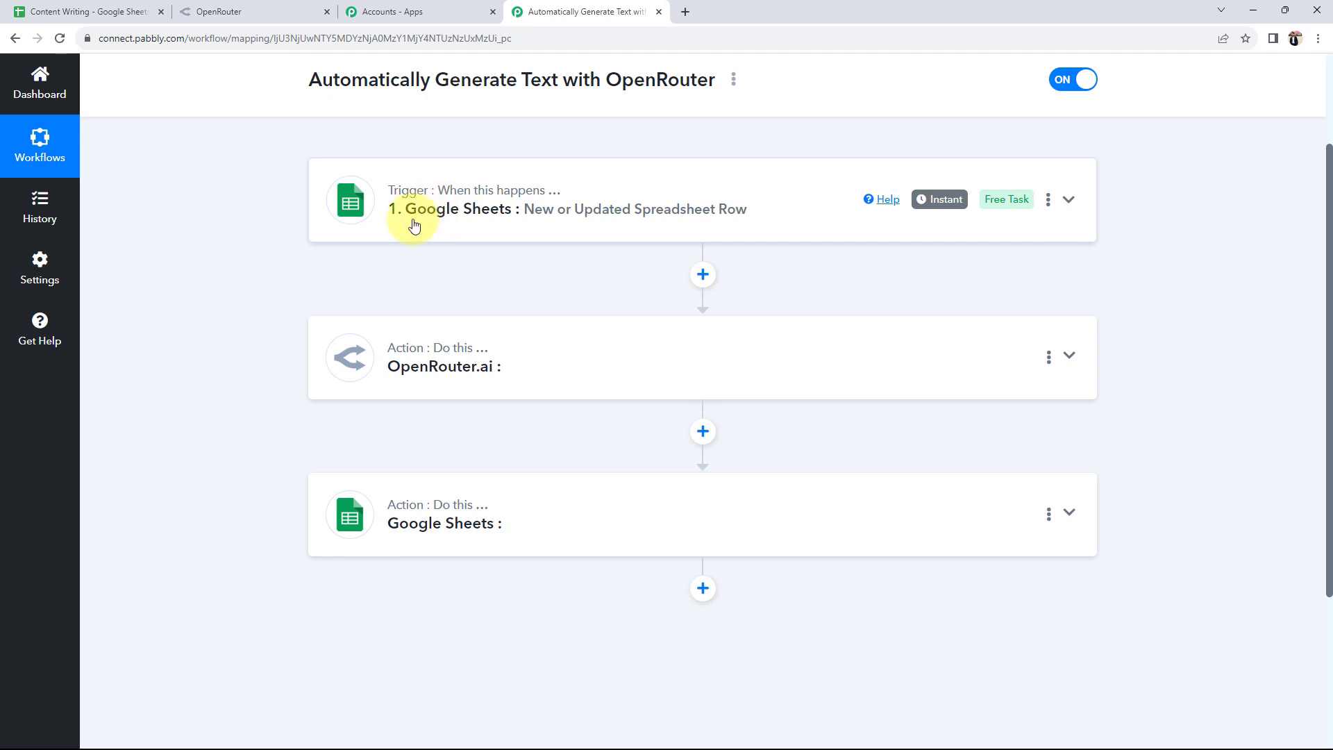
left_click(371, 368)
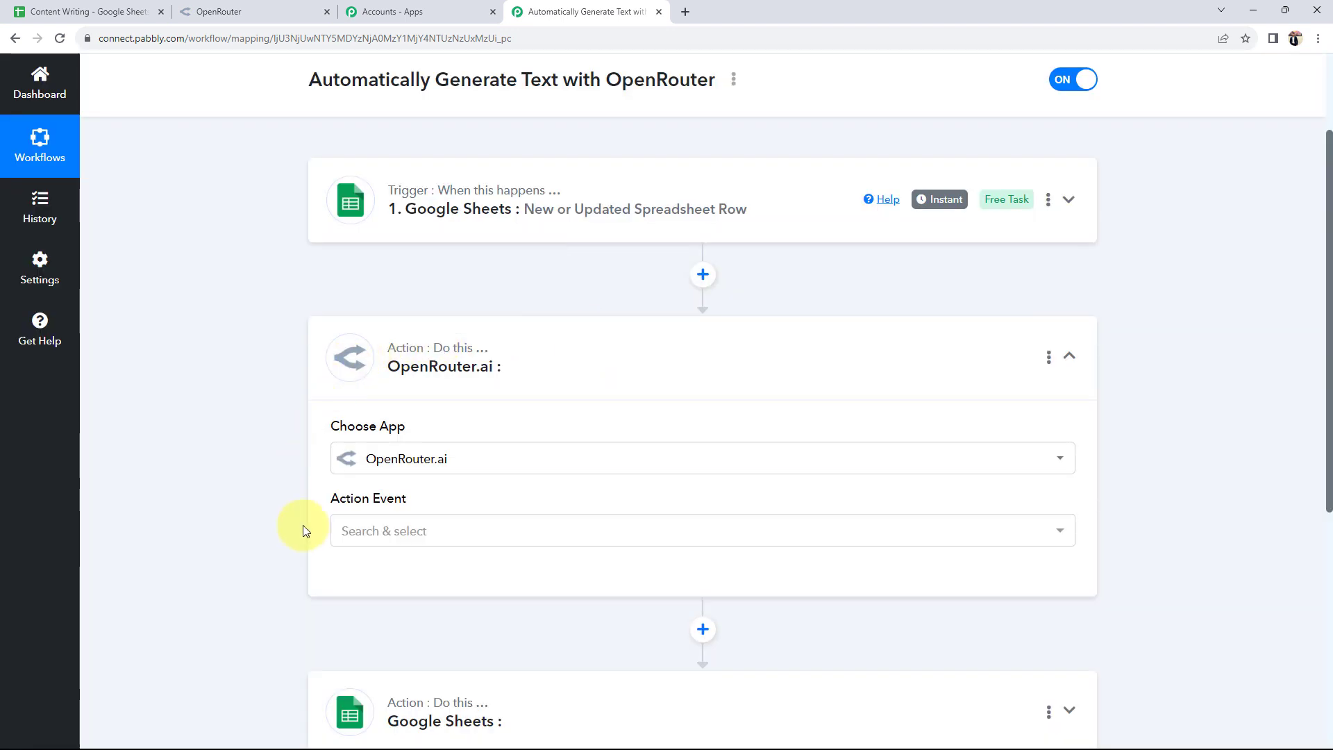
left_click(355, 530)
left_click(400, 620)
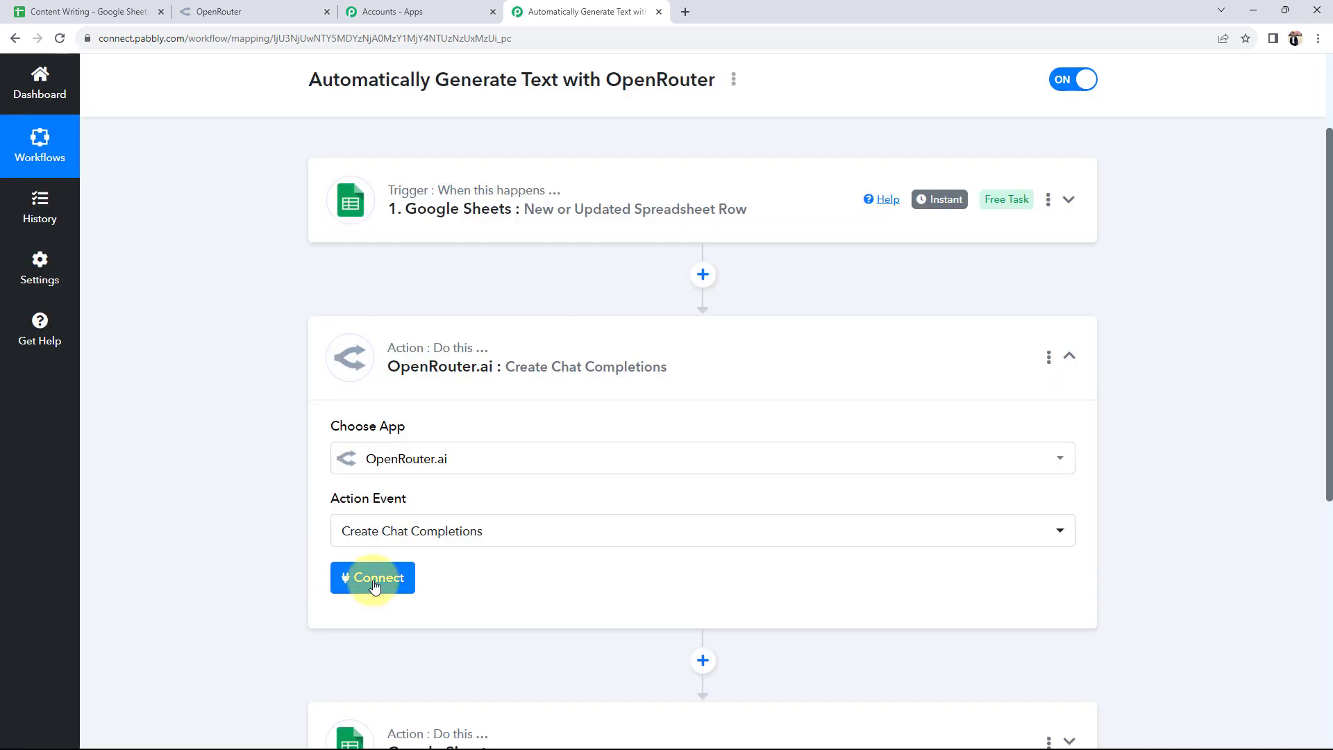
Step: Start a new OpenRouter.ai account connection and go to OpenRouter for an API token
left_click(372, 577)
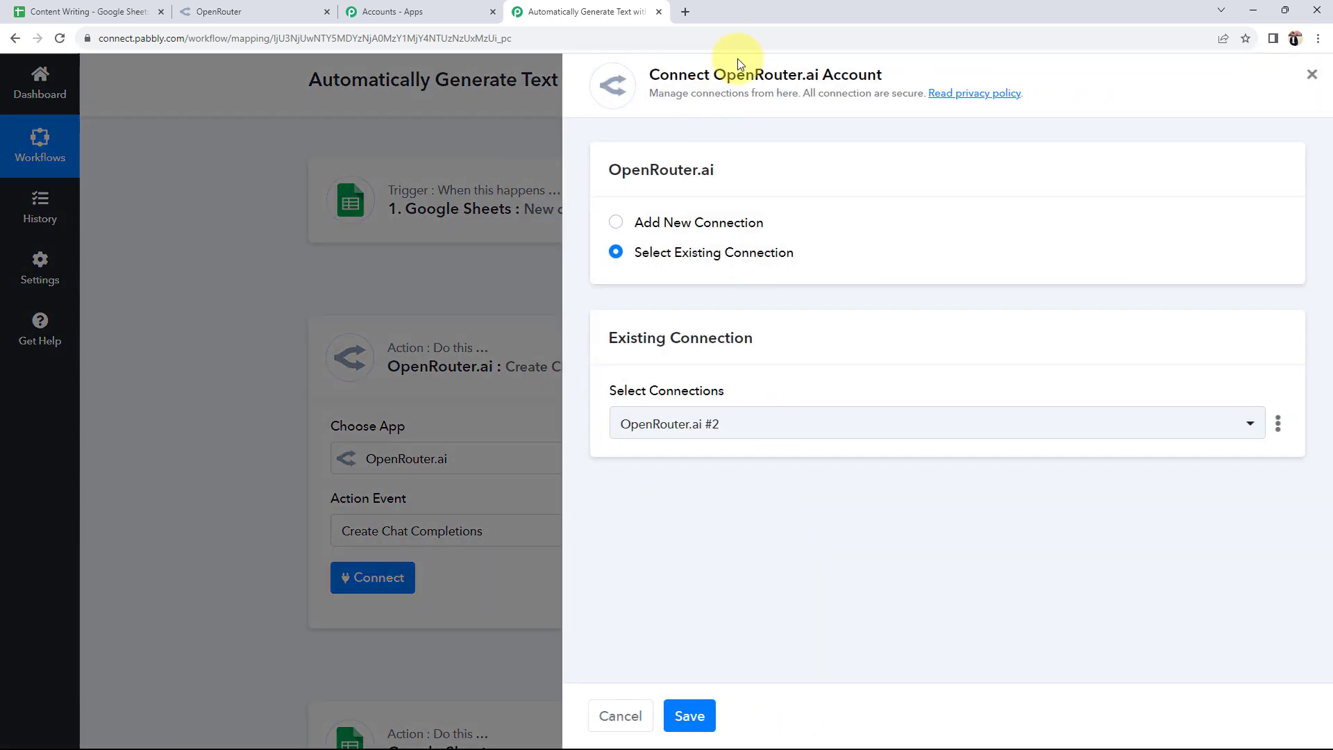
left_click_drag(714, 75, 899, 78)
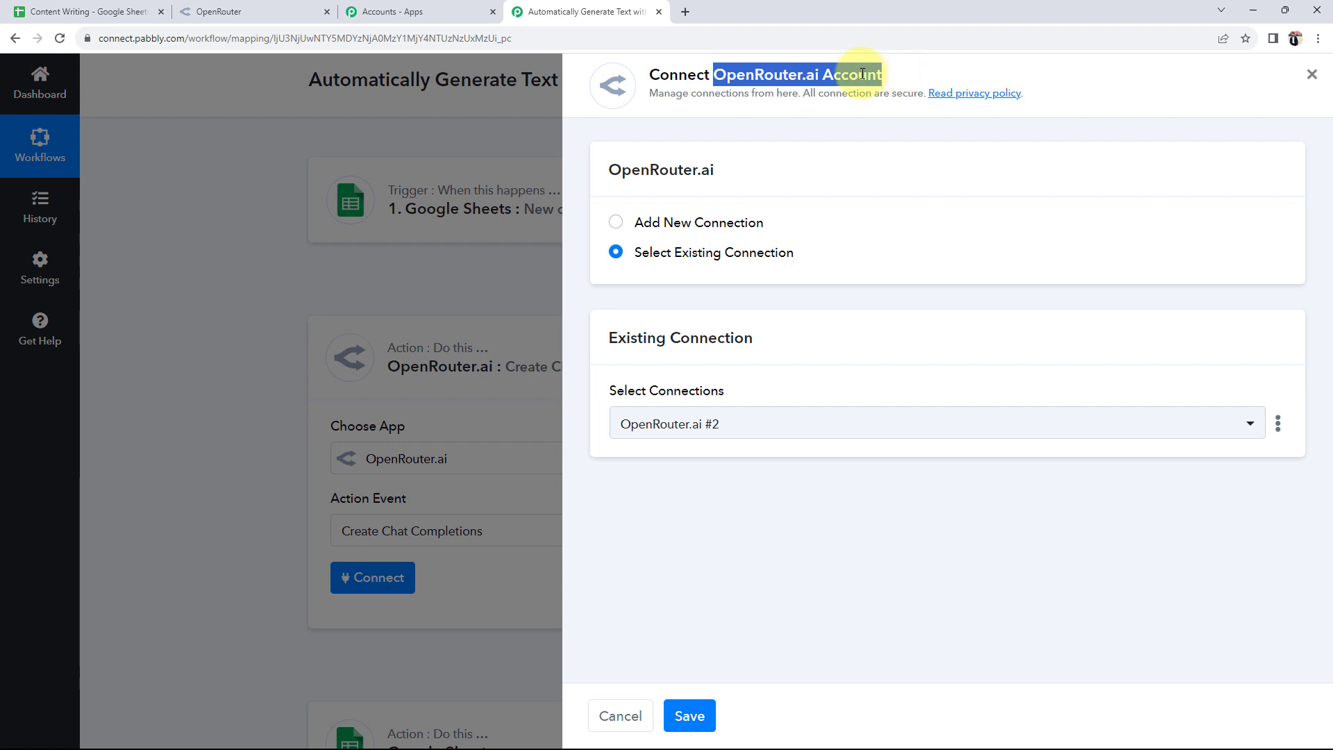
left_click(618, 223)
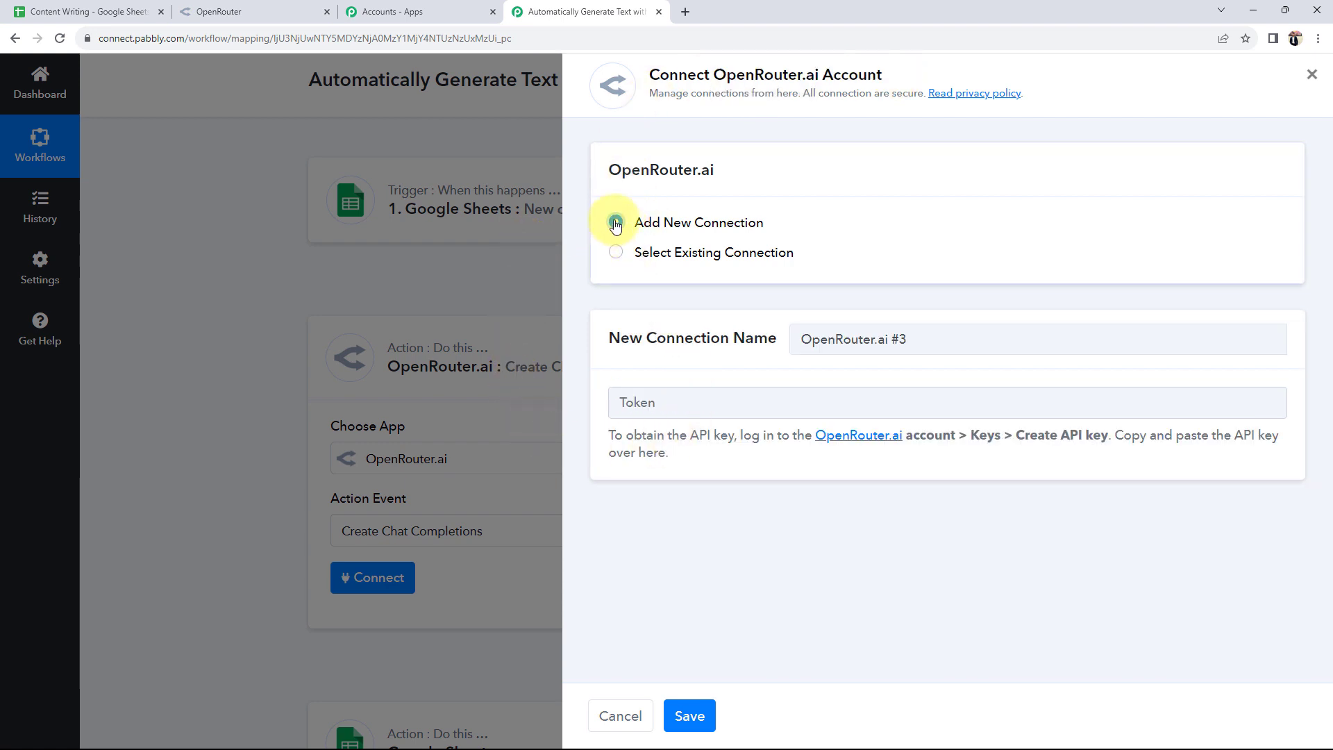
left_click(637, 410)
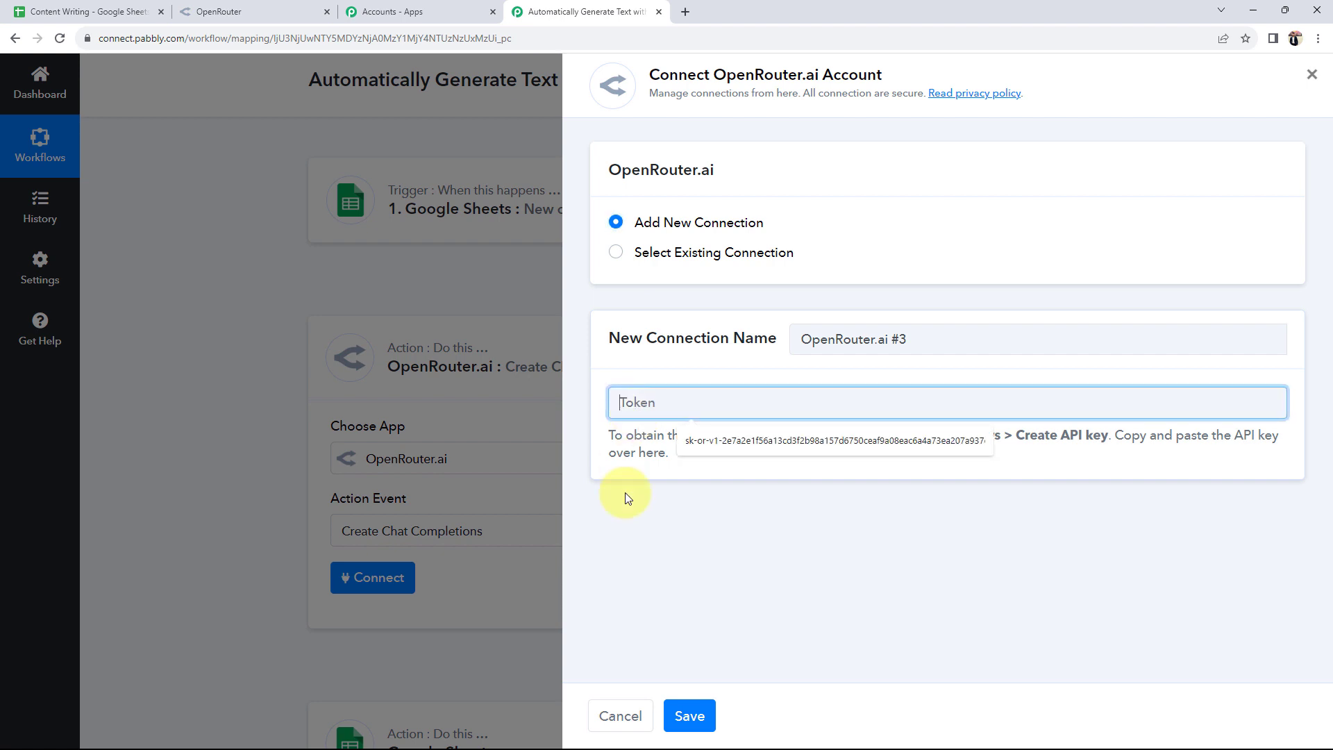
left_click(677, 554)
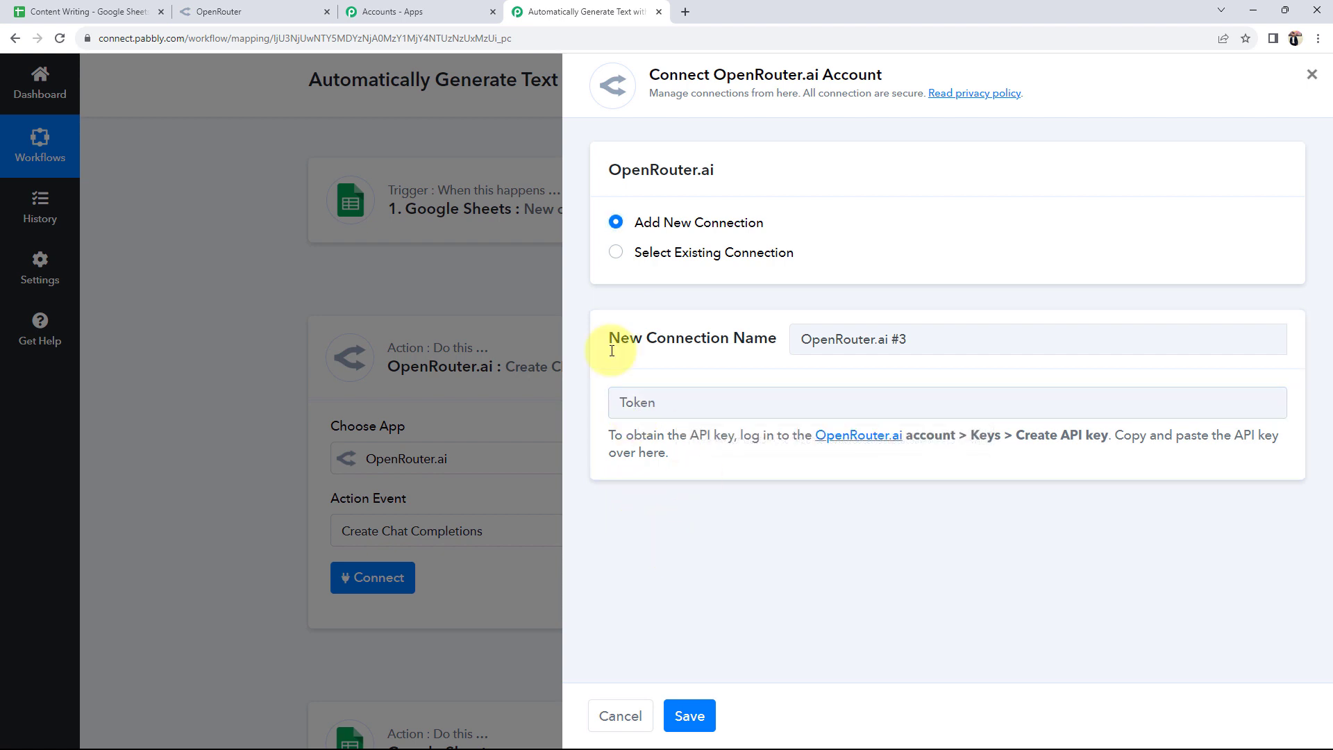
left_click(233, 11)
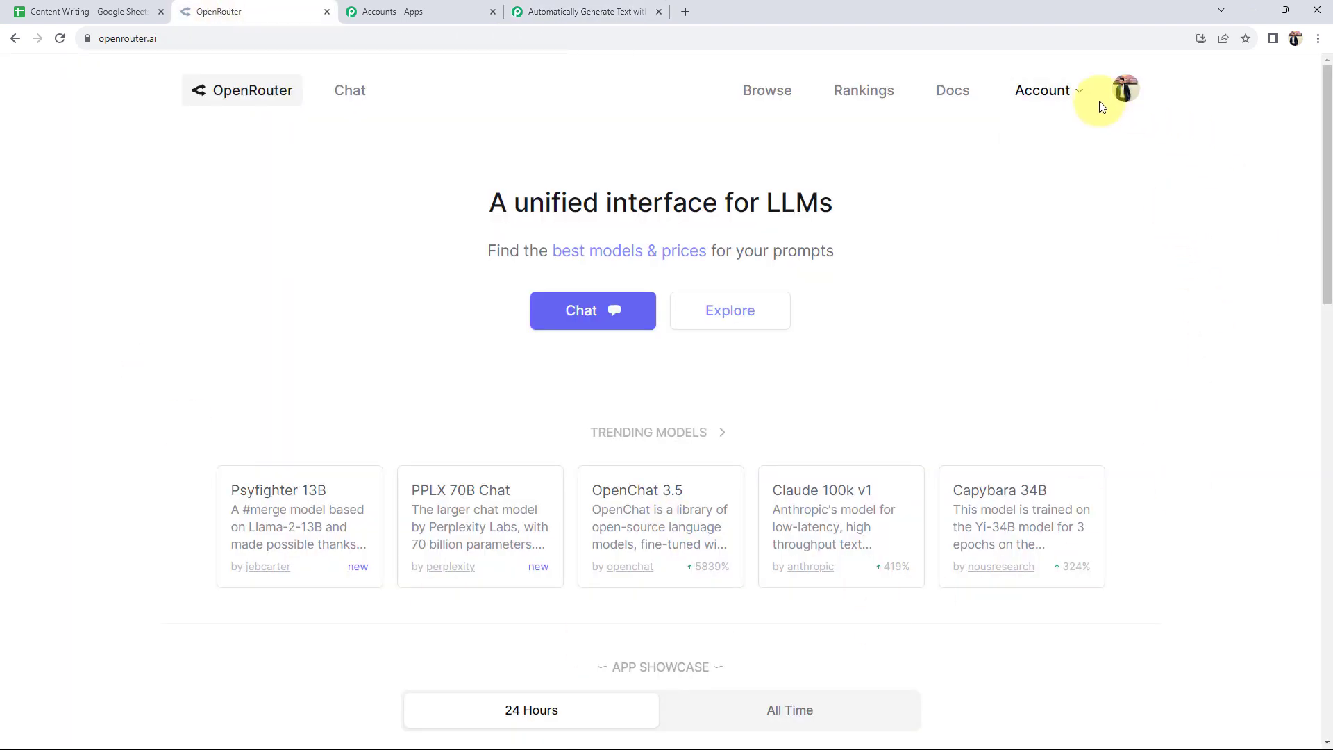
Step: Create an OpenRouter API key named 'test' under Account > Keys and copy it
left_click(1042, 91)
left_click(1031, 95)
left_click(1032, 95)
left_click(1027, 132)
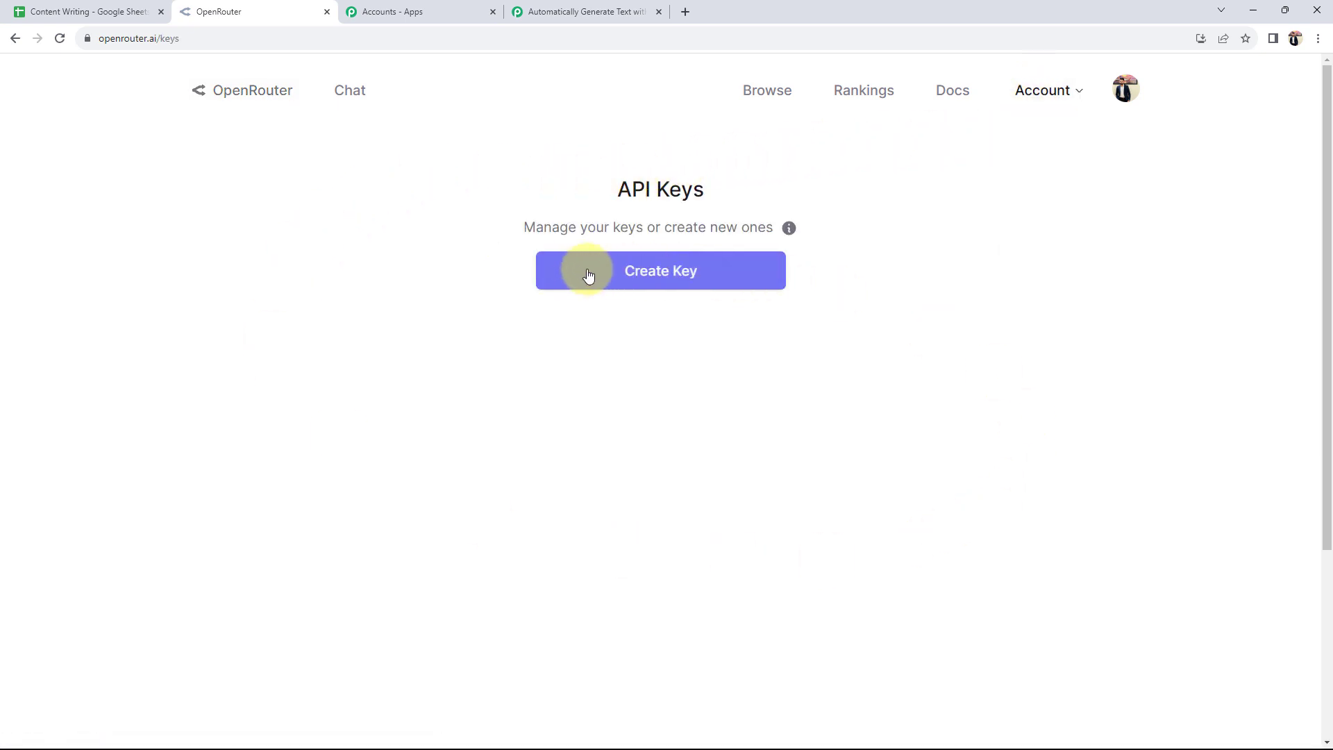
left_click(636, 276)
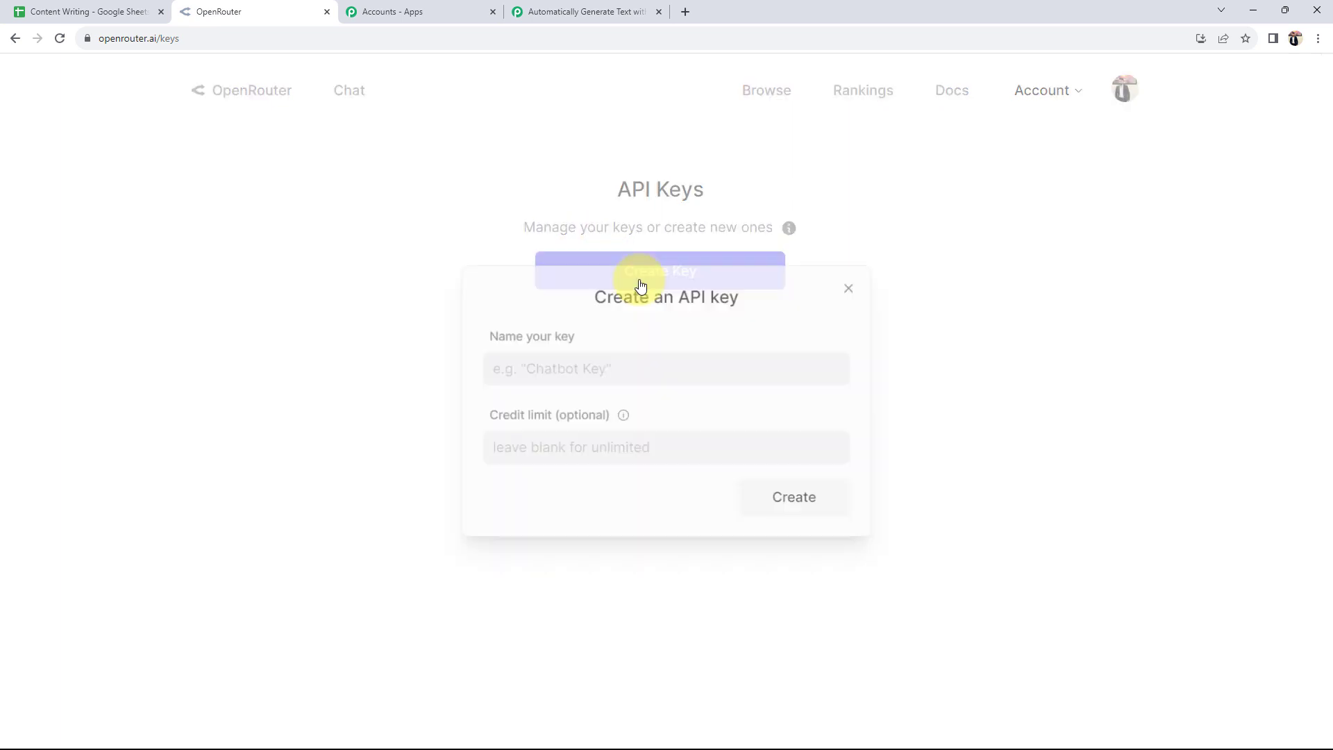
left_click(591, 375)
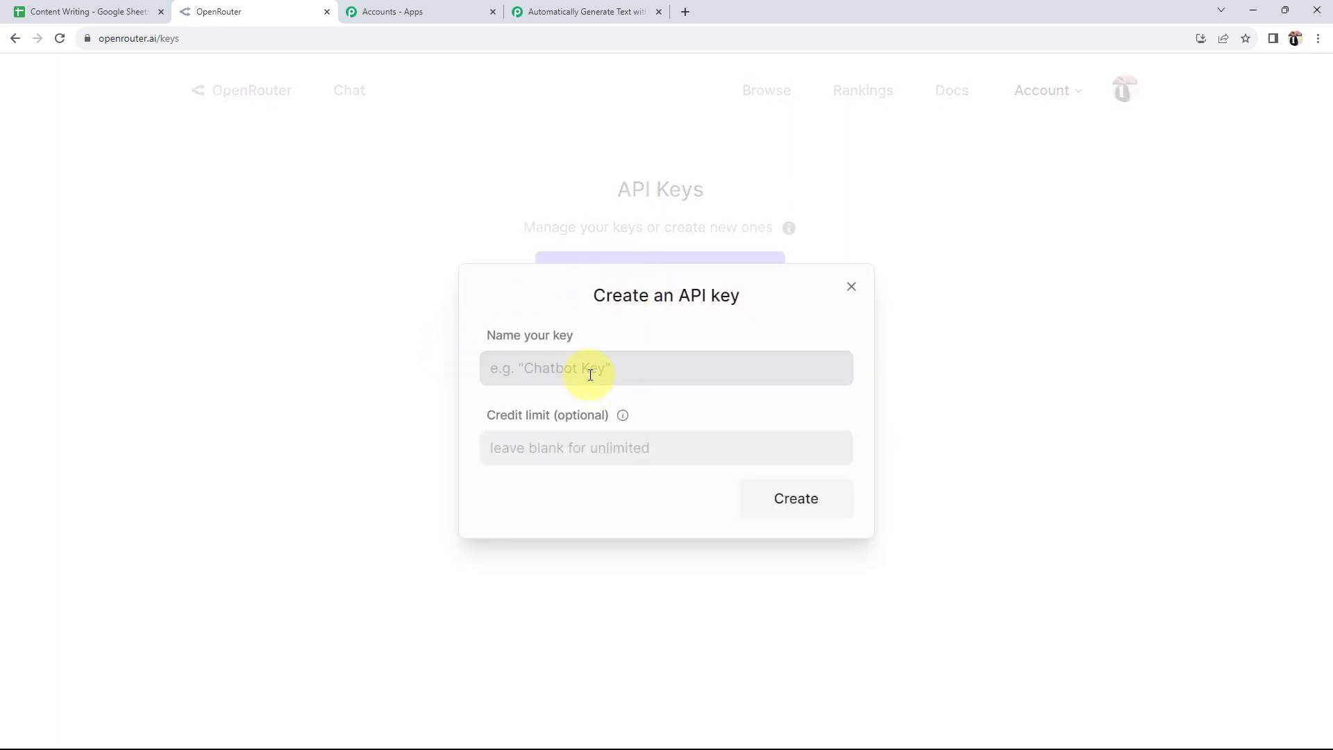
type("test")
left_click(788, 504)
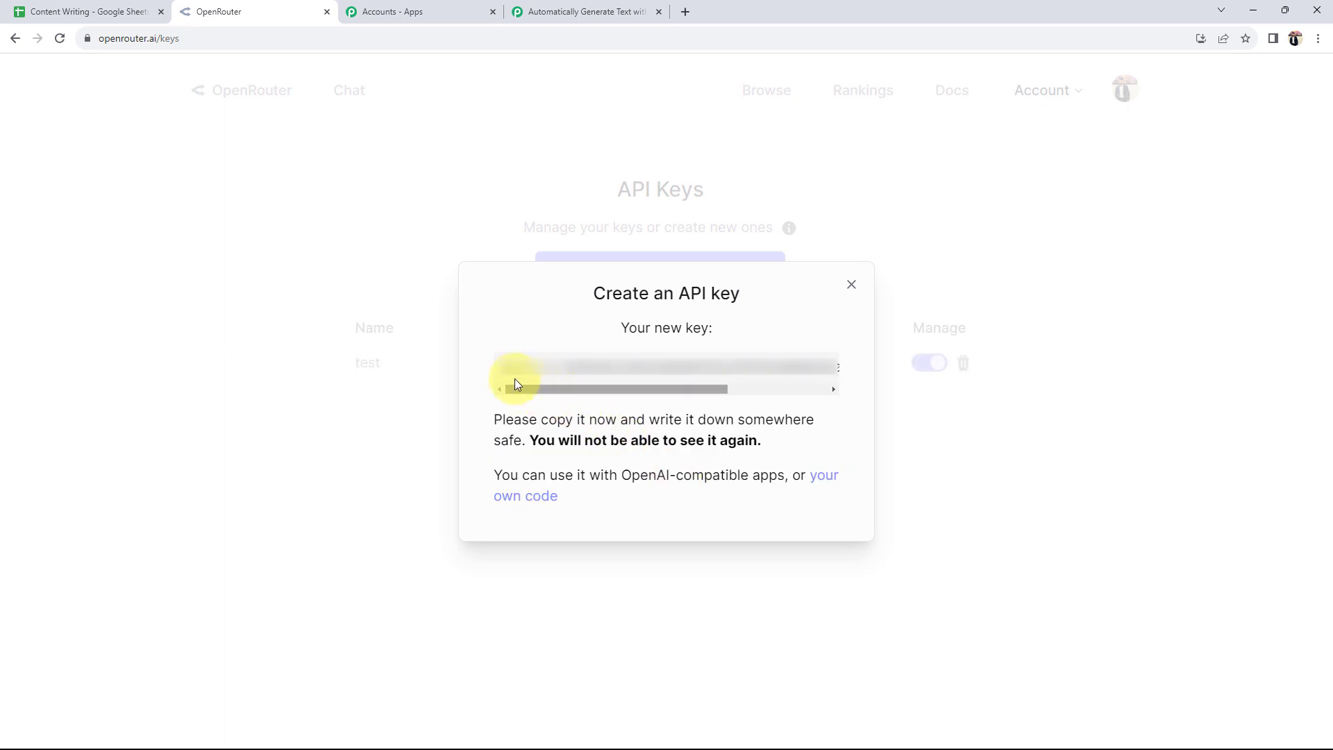
mouse_move(506, 369)
left_mouse_down()
mouse_move(689, 387)
mouse_move(971, 387)
mouse_move(660, 389)
left_mouse_up()
Step: Paste the copied API key into the new OpenRouter.ai connection and save it
left_click(550, 15)
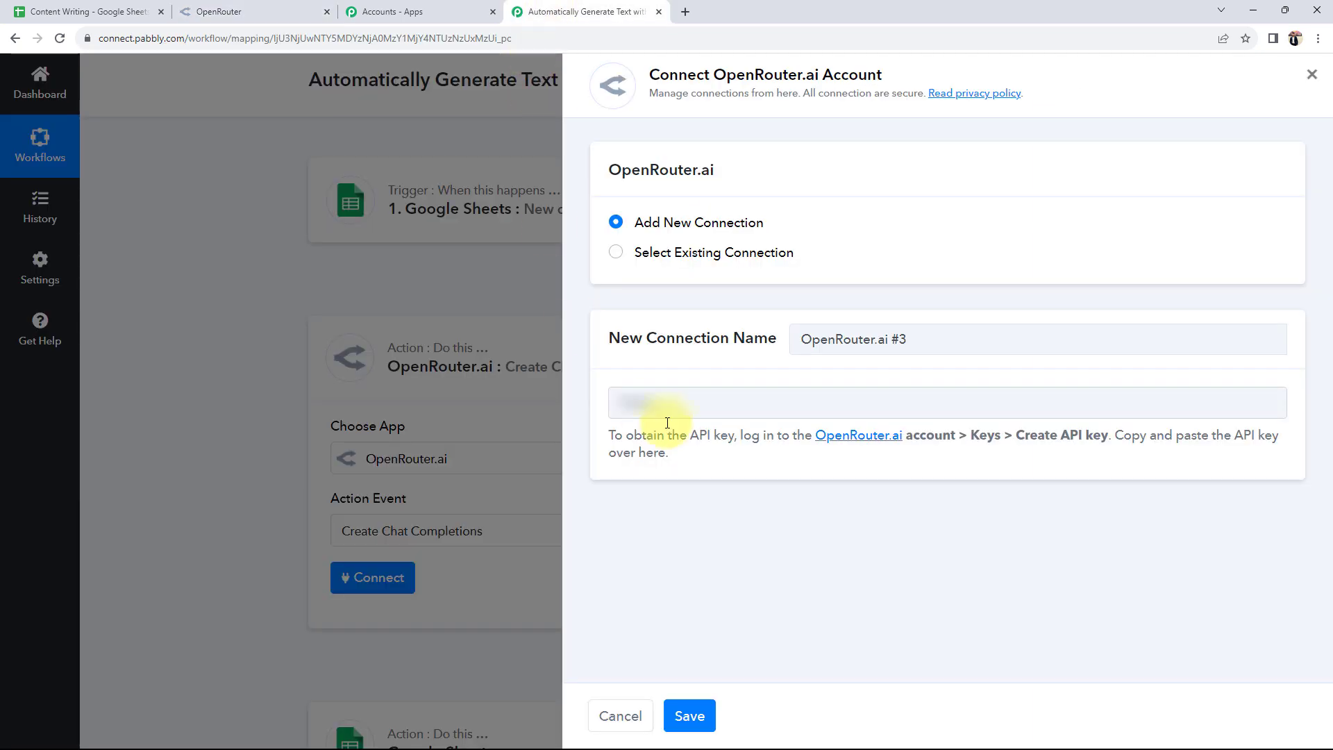
key("ctrl+v")
left_click(690, 716)
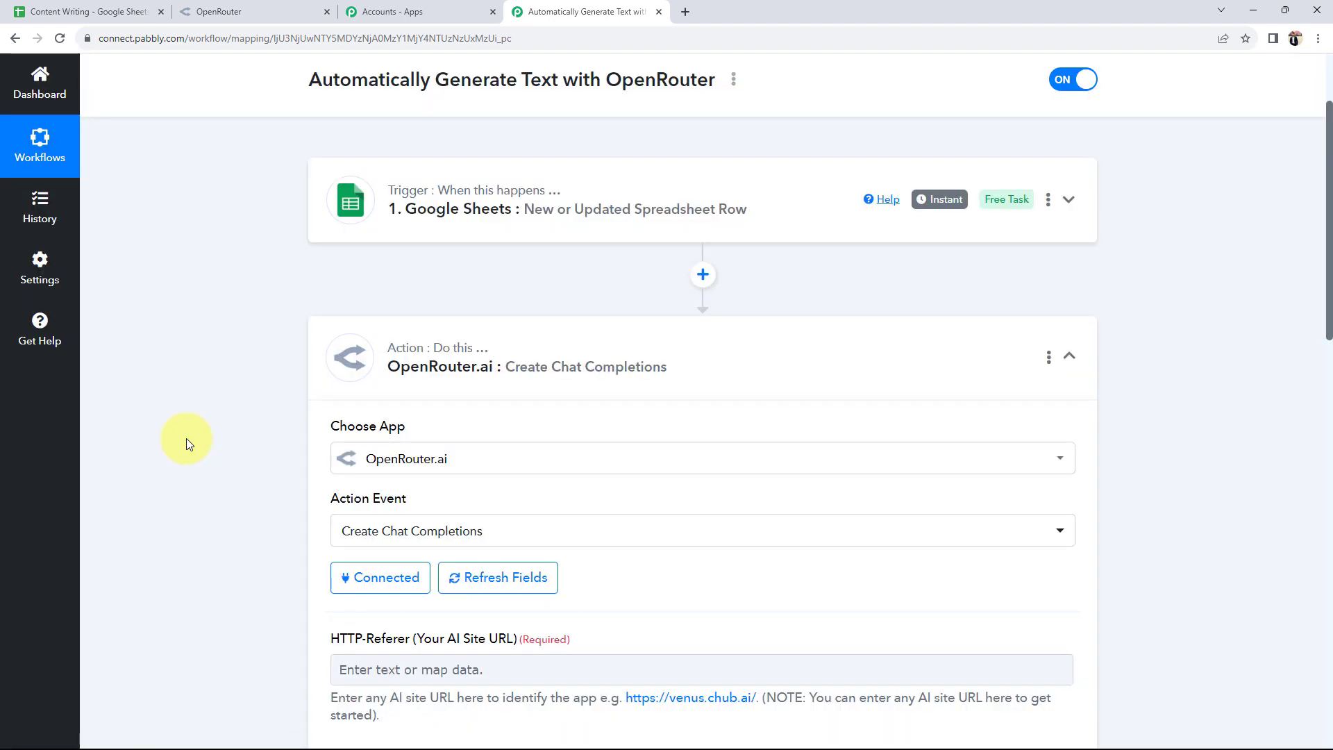
scroll(229, 463, "down", 5)
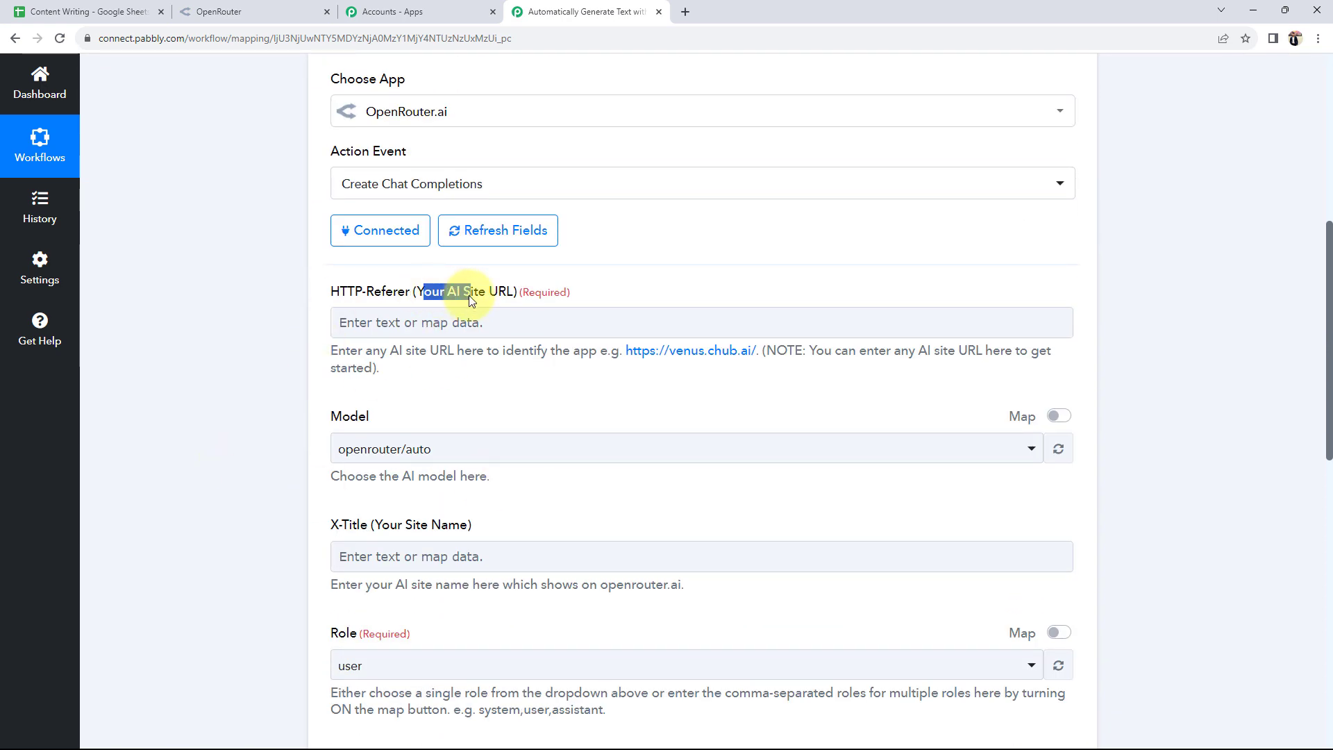
left_click_drag(425, 294, 511, 292)
left_click(417, 321)
left_click_drag(413, 295, 512, 294)
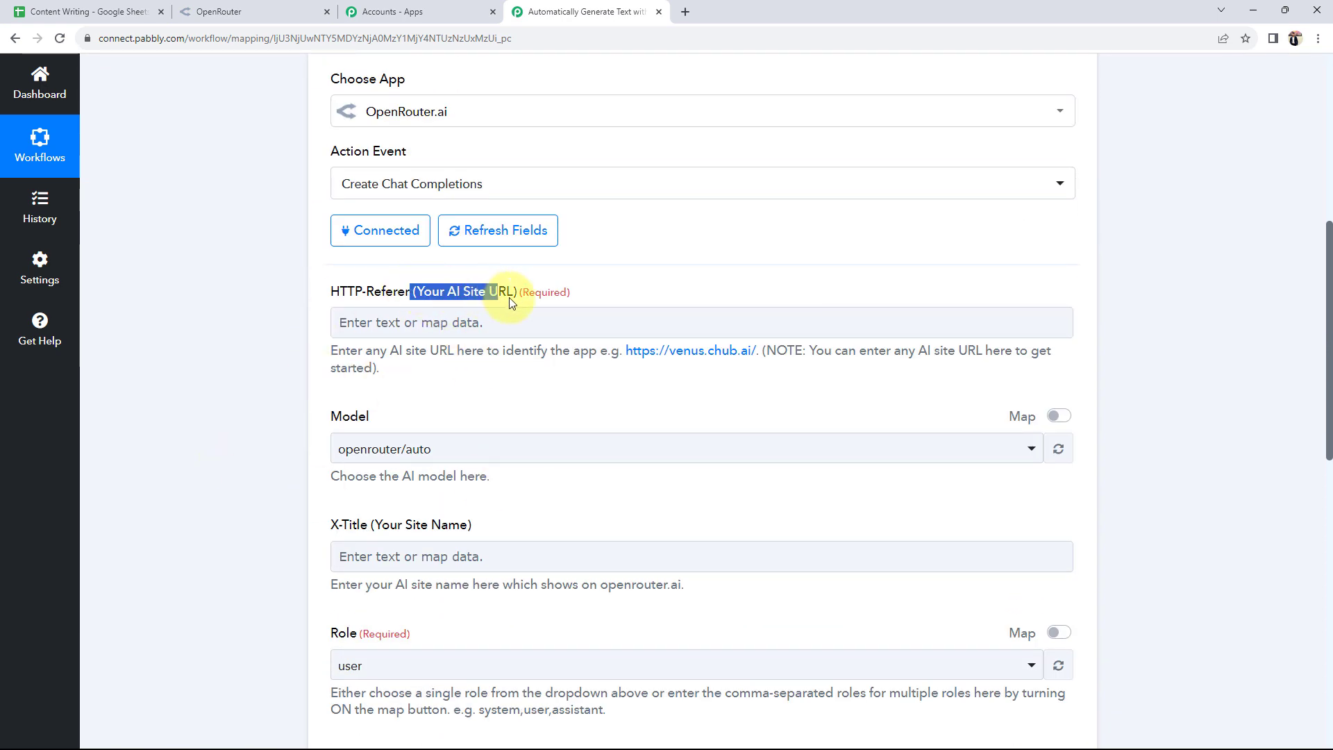
left_click(446, 323)
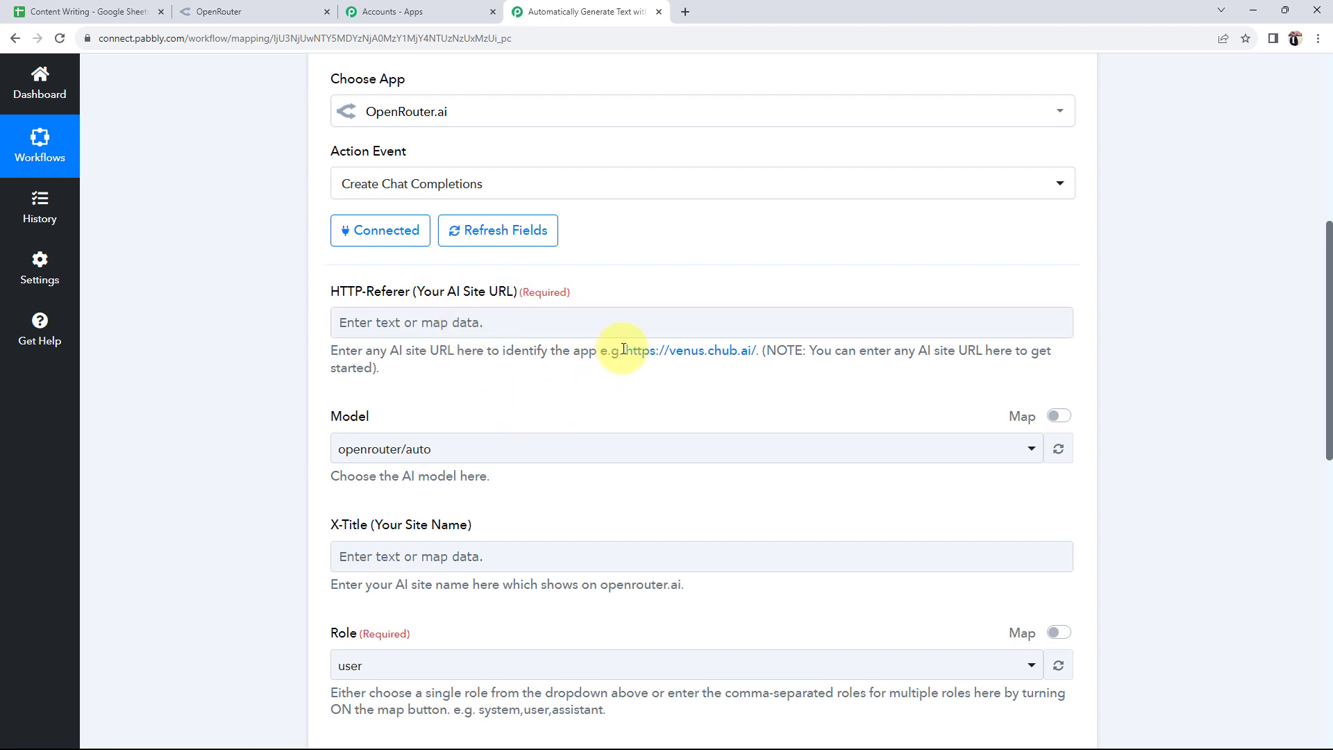
left_click_drag(623, 350, 757, 351)
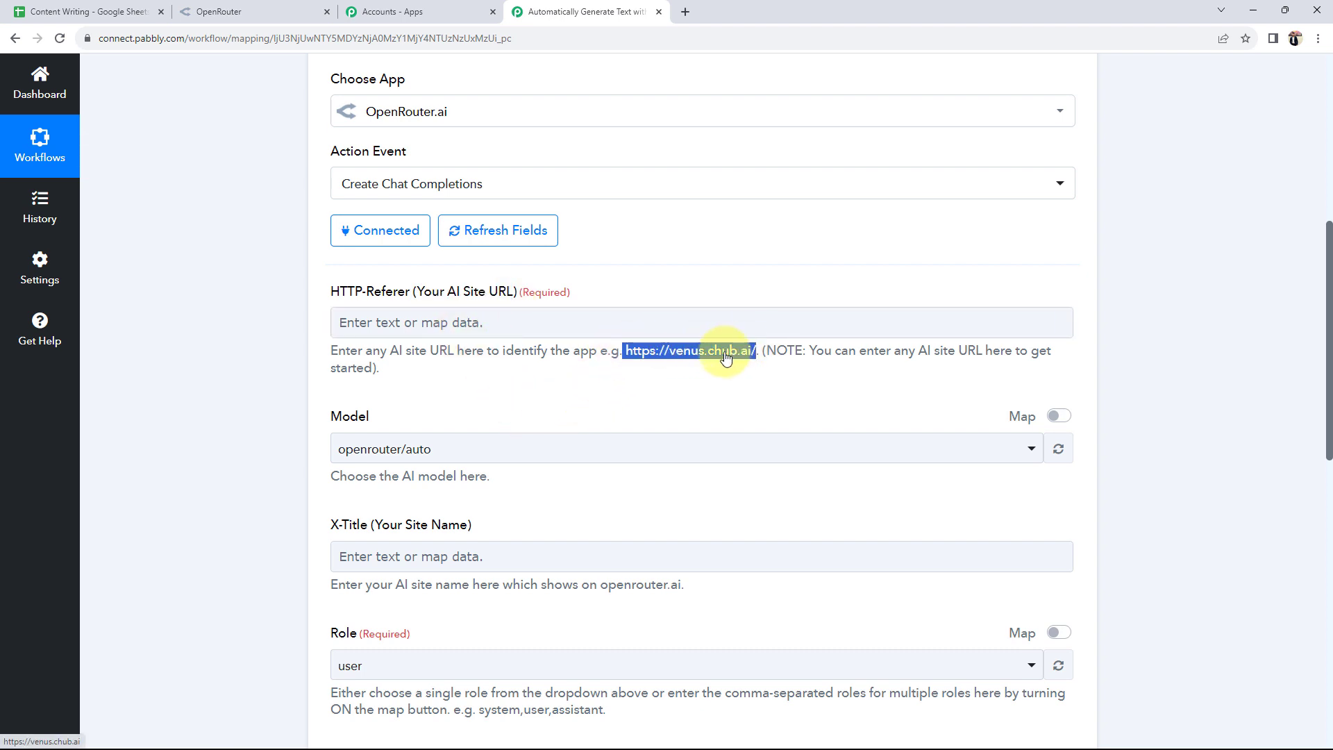
key("ctrl+c")
left_click(480, 322)
key("ctrl+v")
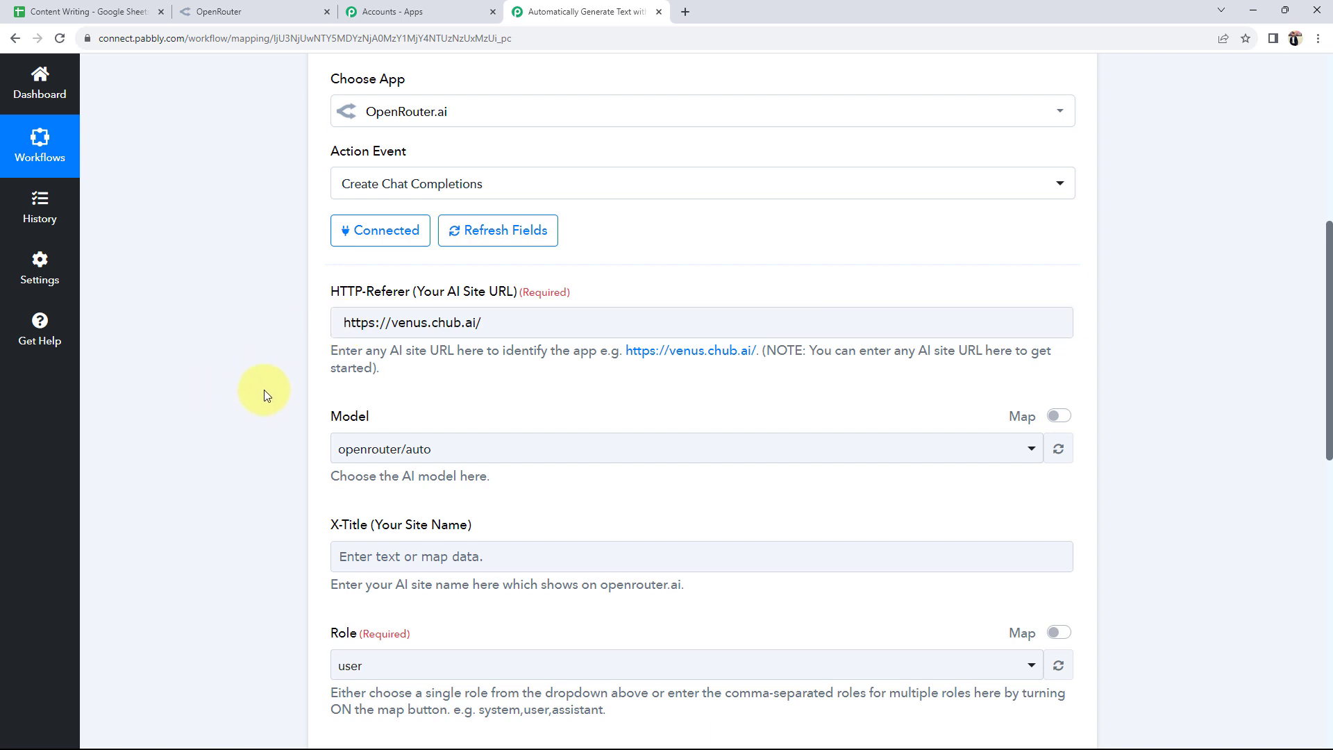
Step: Keep openrouter/auto as the model and enter the prompt 'write me a short content on :-'
scroll(264, 395, "down", 2)
left_click(347, 314)
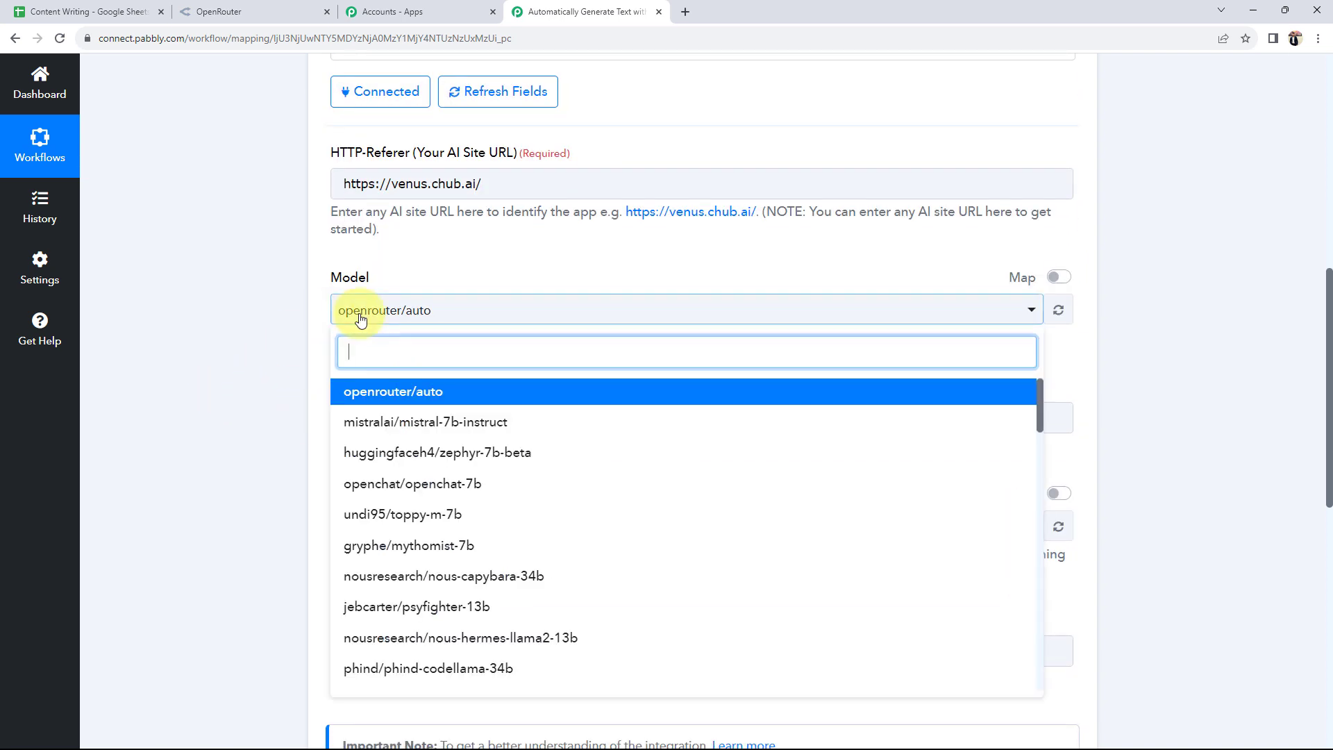
left_click(361, 394)
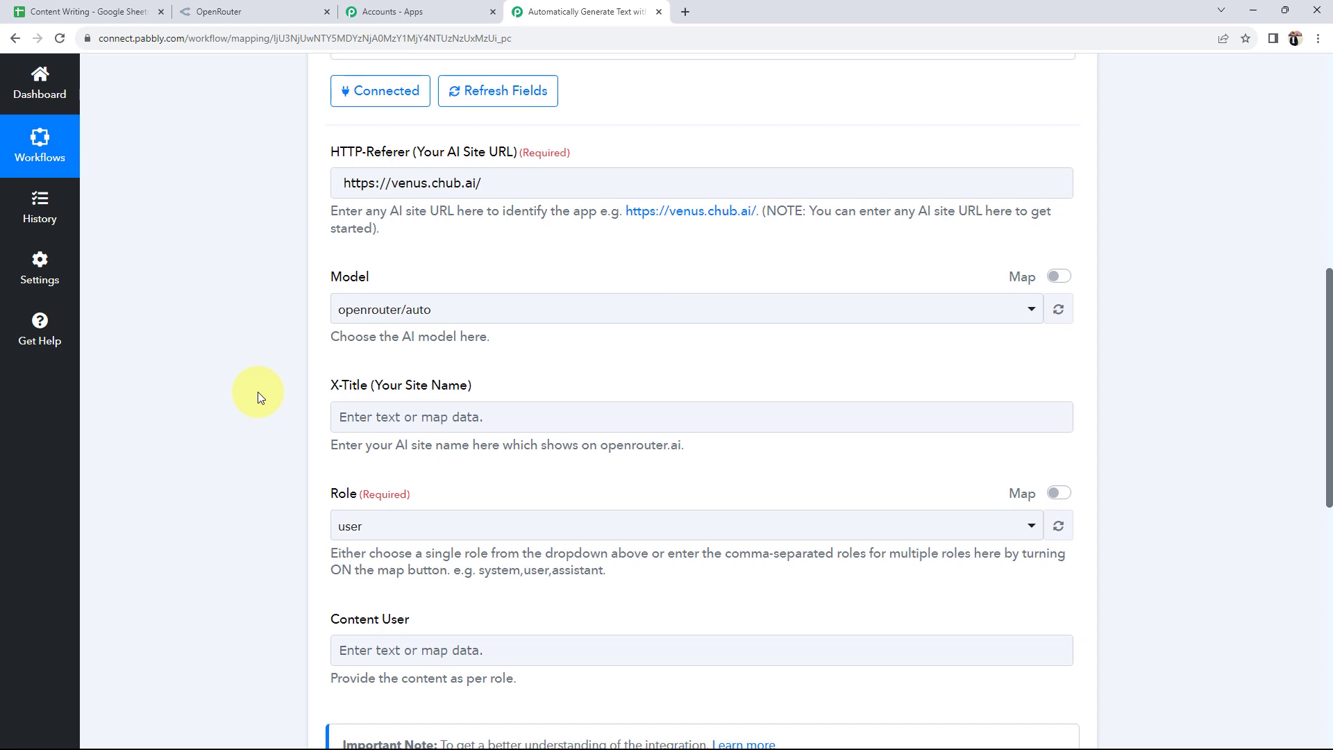
scroll(258, 396, "down", 1)
scroll(255, 401, "down", 2)
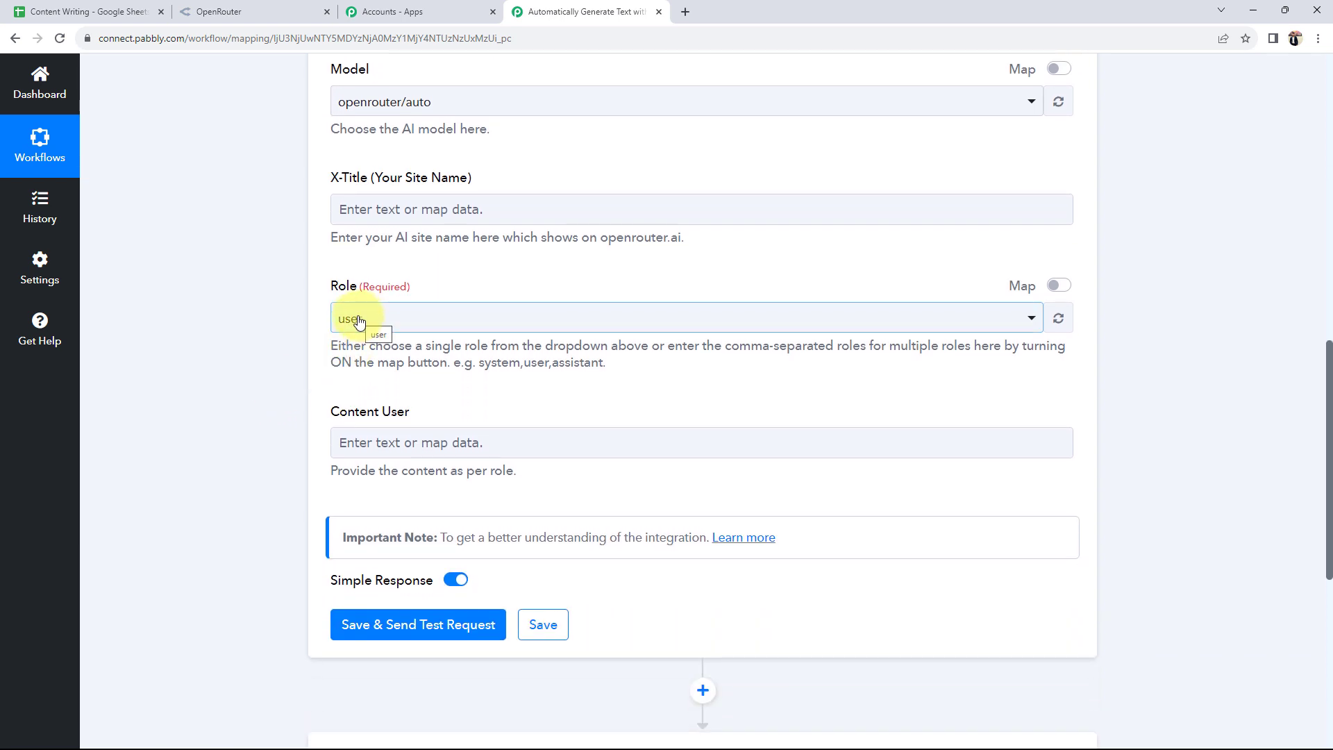
scroll(253, 413, "down", 1)
left_click_drag(328, 350, 389, 347)
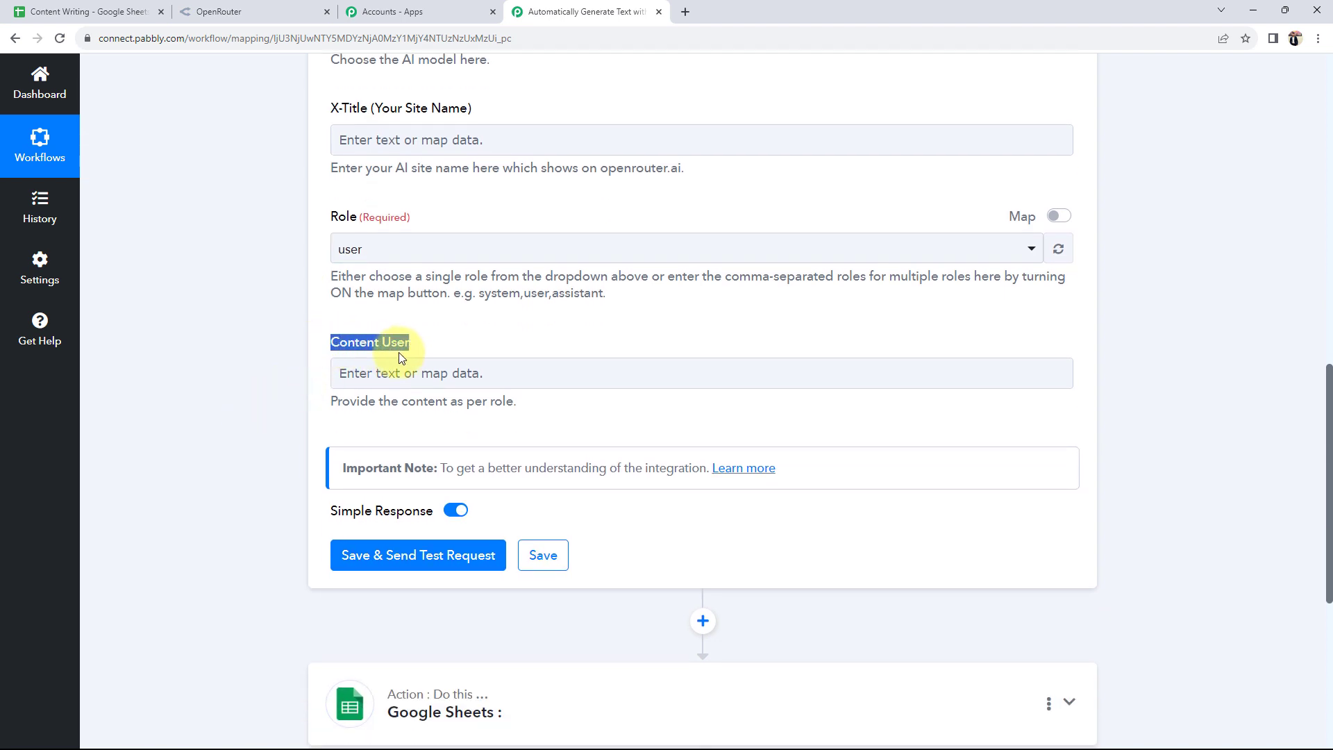
left_click(387, 372)
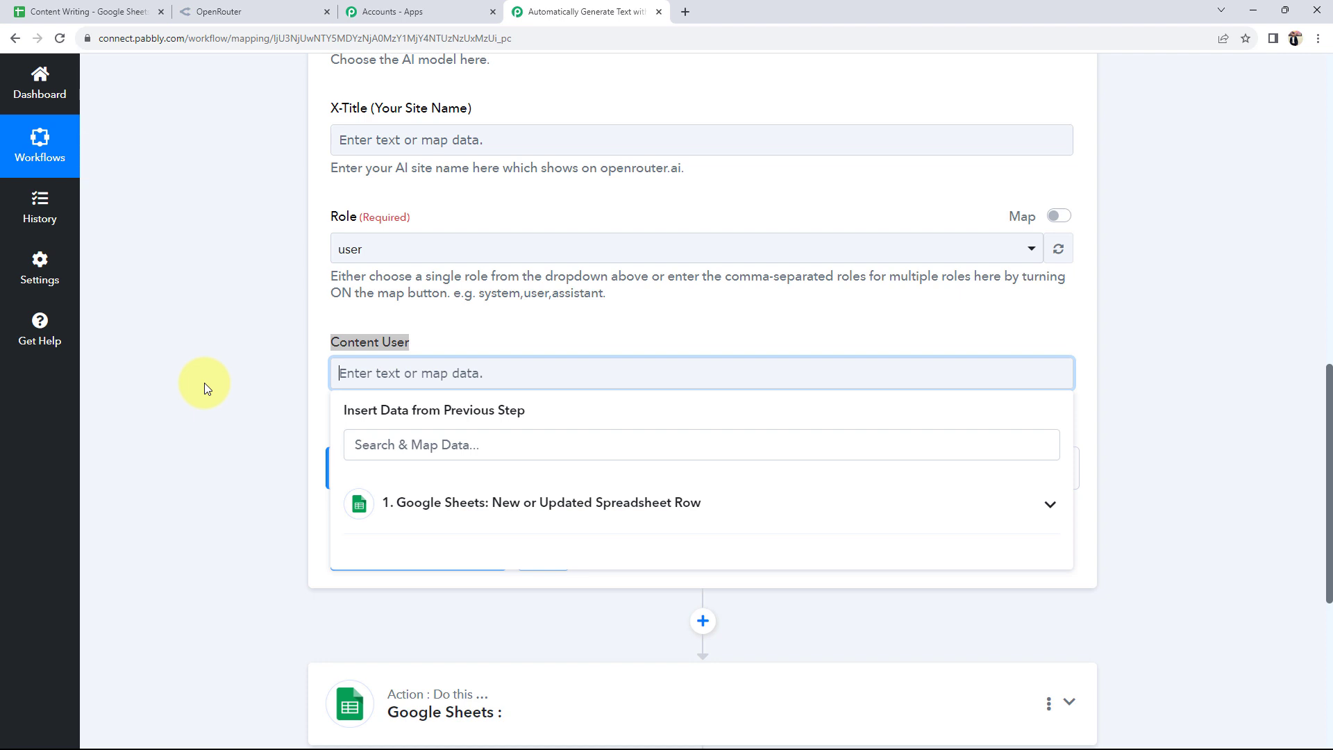
key("ctrl+v")
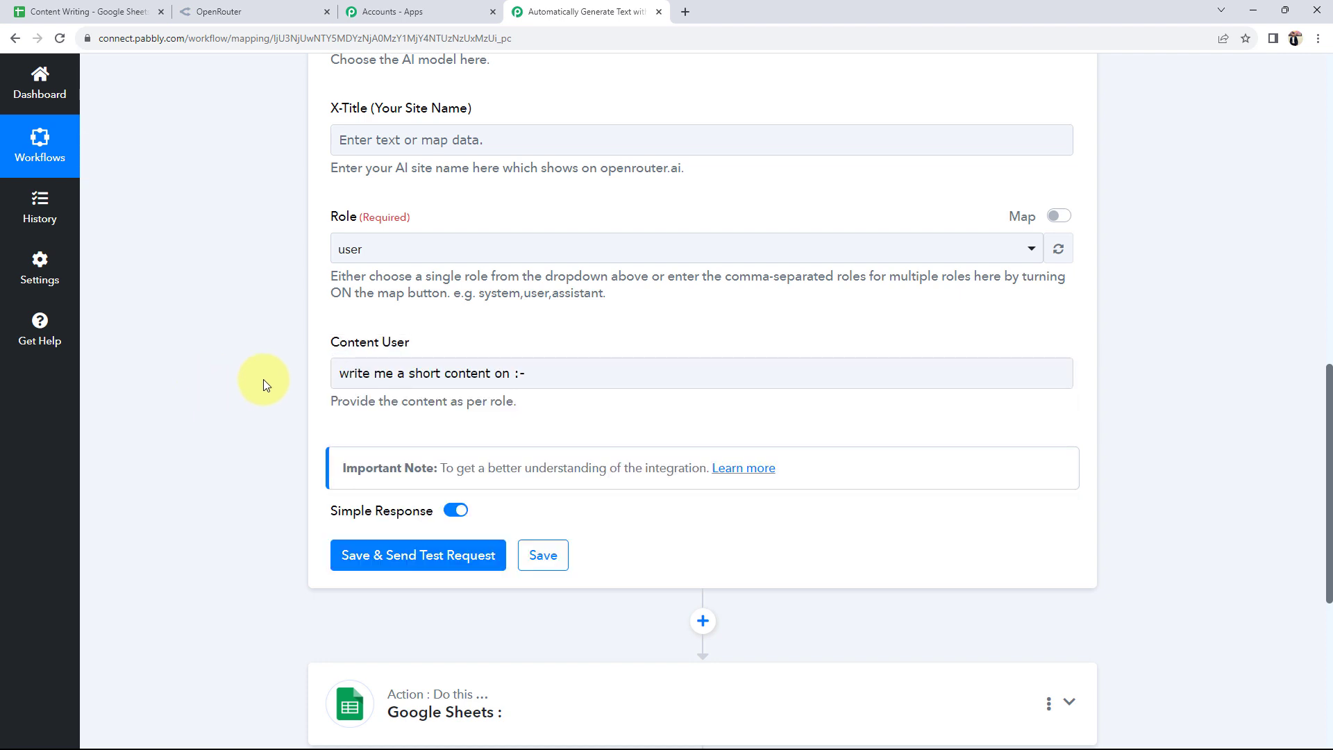
left_click(359, 387)
Step: Expand the Google Sheets trigger step and review its Title response value
scroll(265, 395, "up", 11)
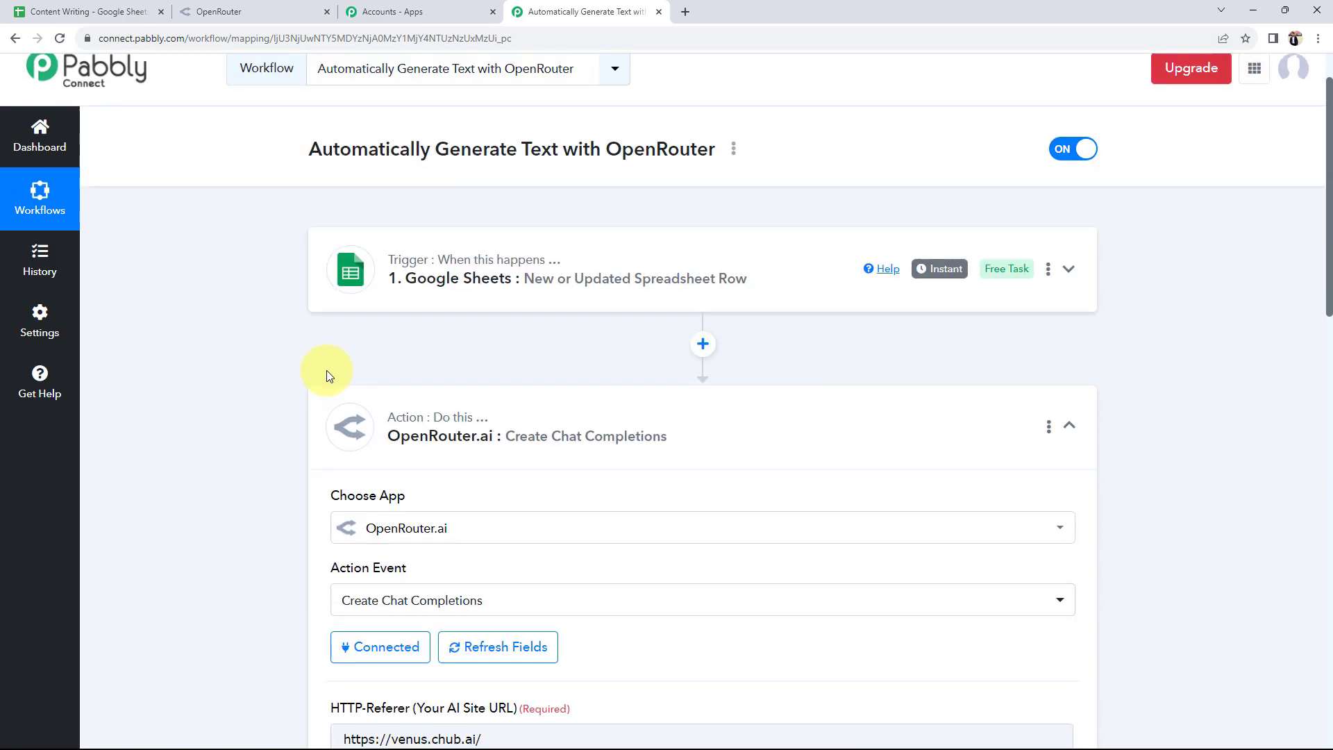
left_click(436, 295)
scroll(230, 559, "down", 3)
scroll(231, 559, "down", 5)
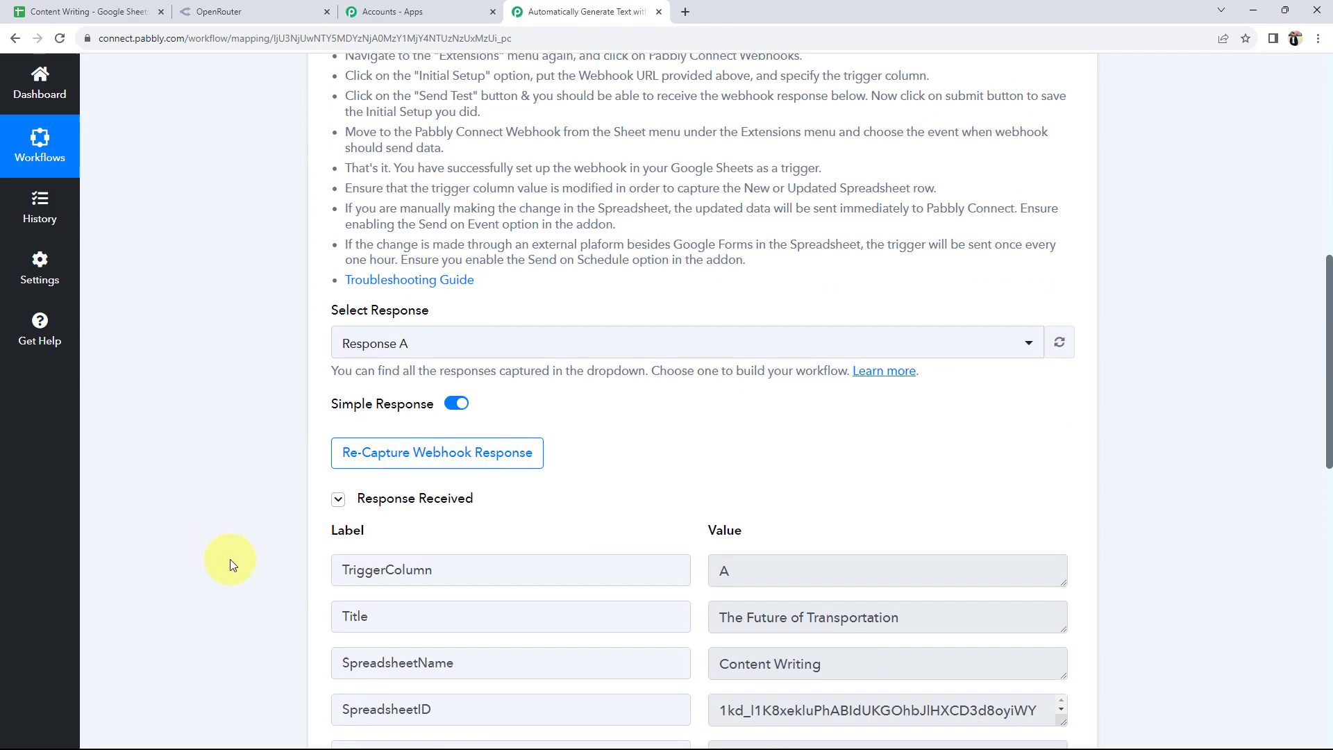
scroll(230, 560, "down", 3)
left_click_drag(941, 375, 721, 369)
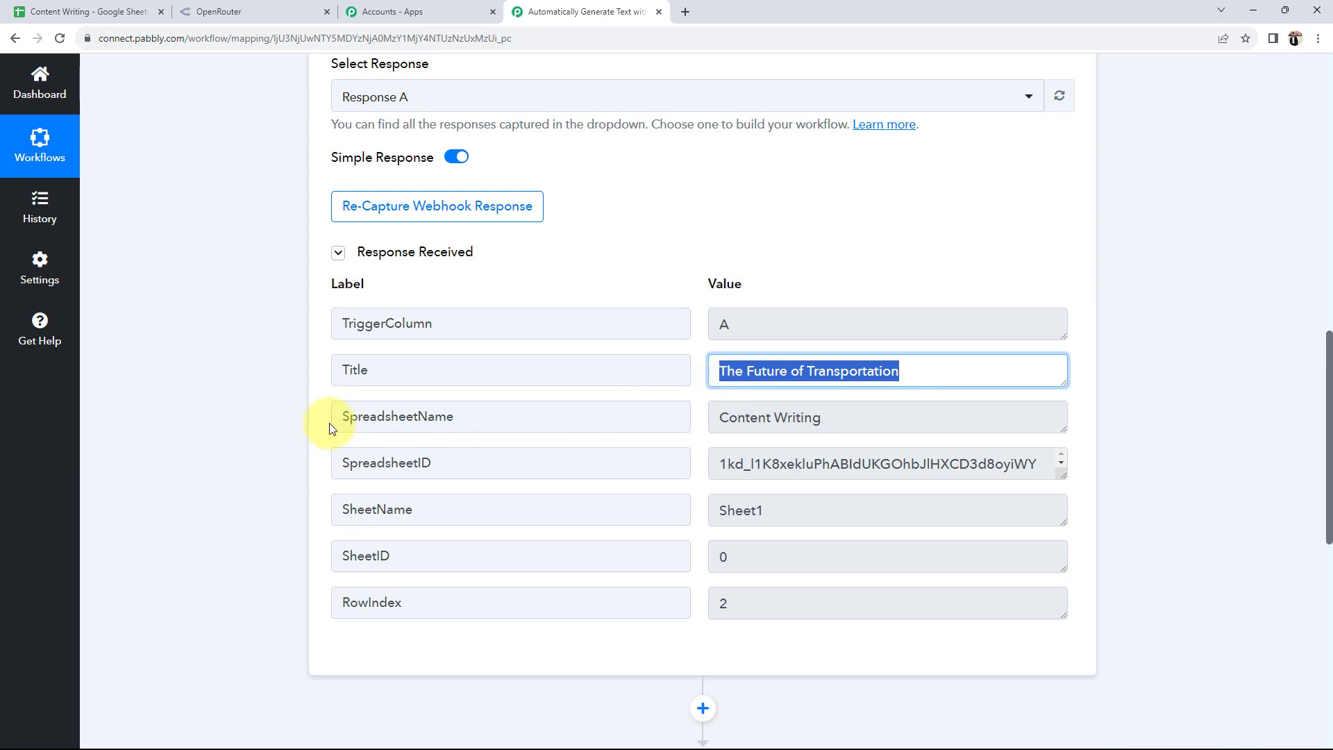
scroll(244, 435, "down", 1)
scroll(245, 435, "down", 10)
Step: Append the Google Sheets '1. Title' field to the end of the Content User prompt
left_click(461, 143)
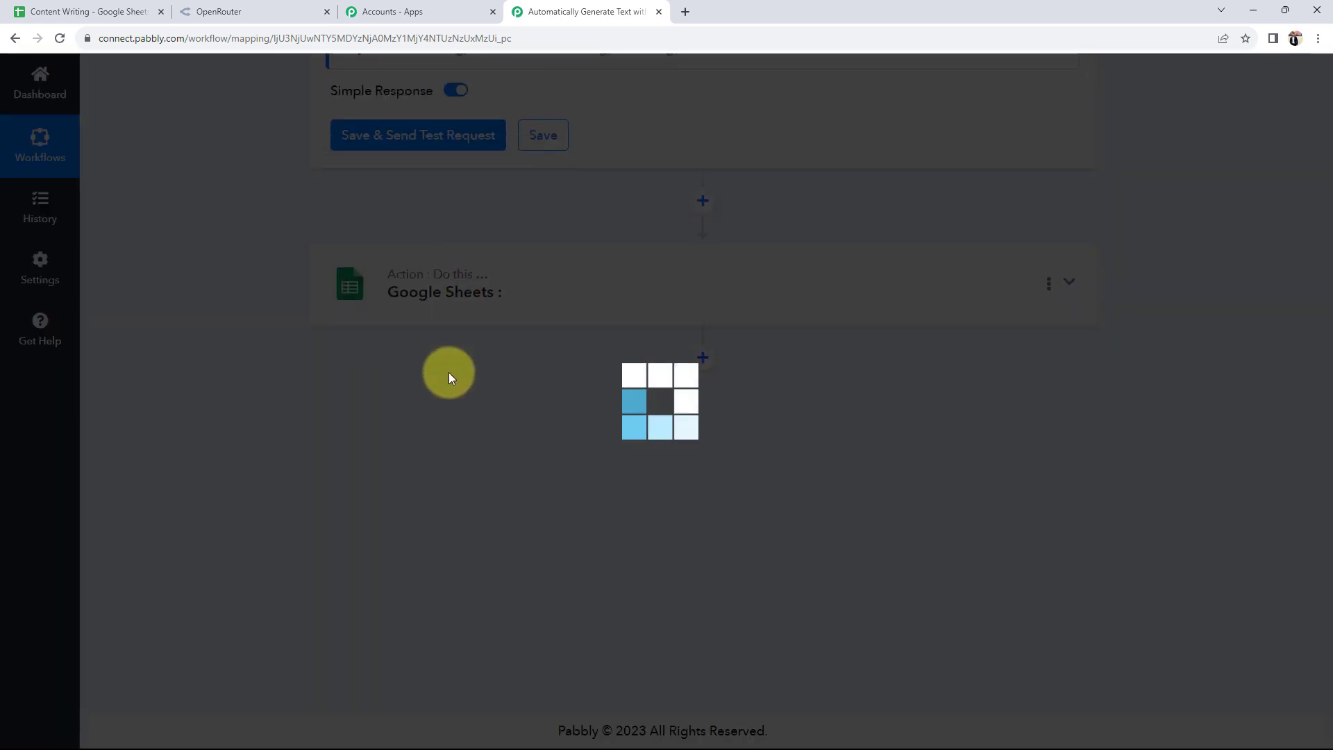
scroll(240, 378, "up", 4)
scroll(244, 382, "up", 3)
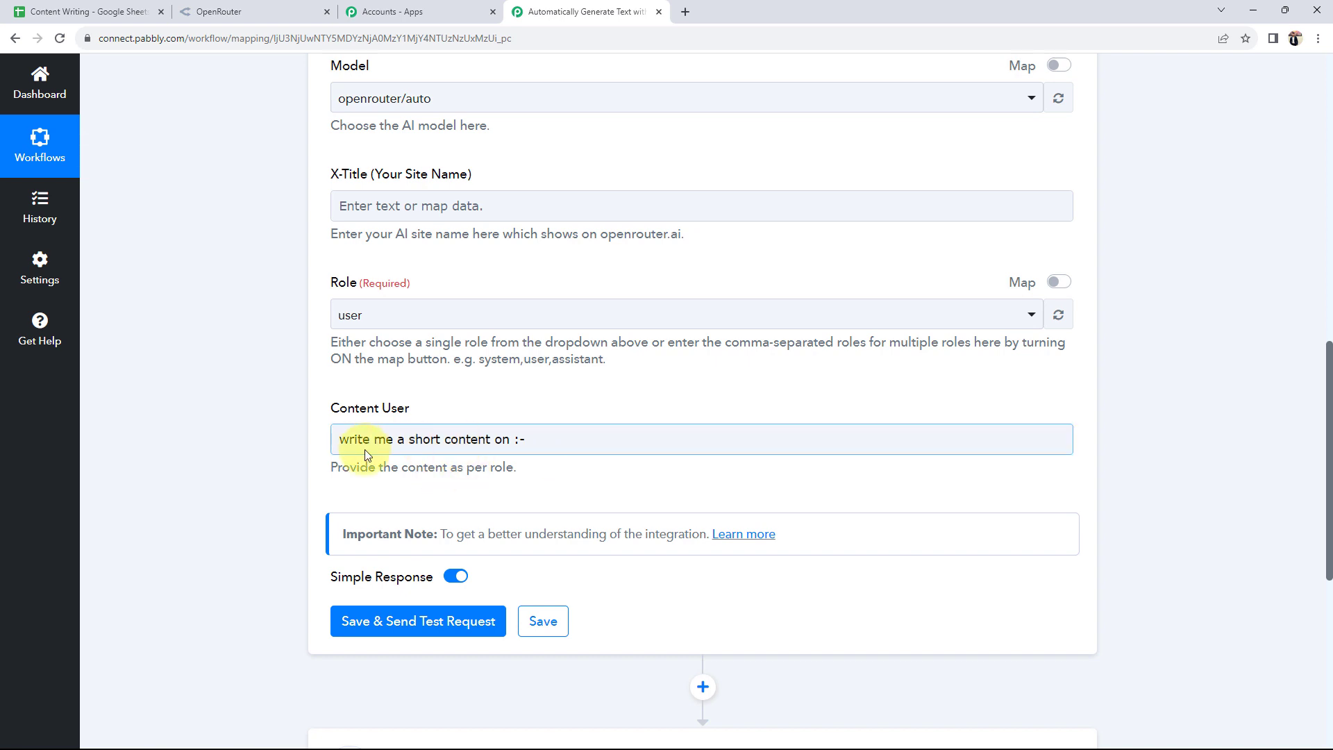
left_click(531, 439)
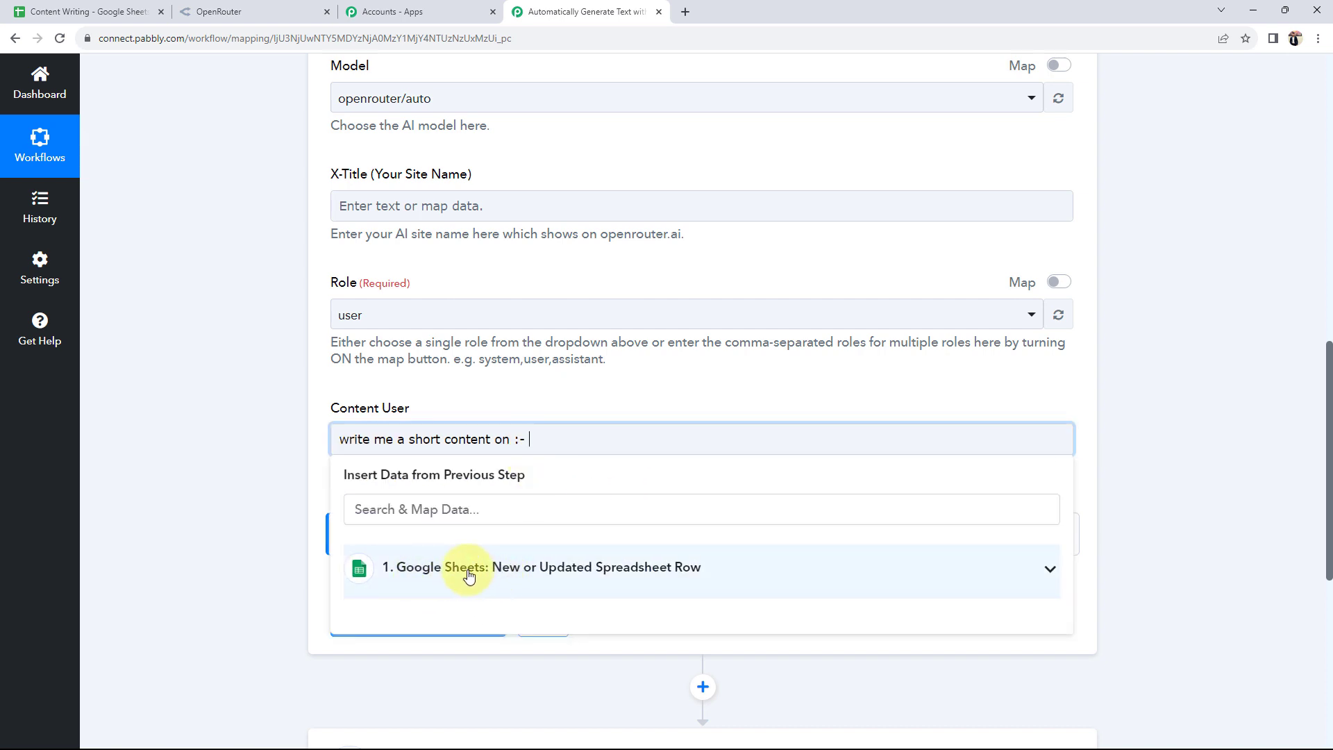
scroll(252, 543, "down", 1)
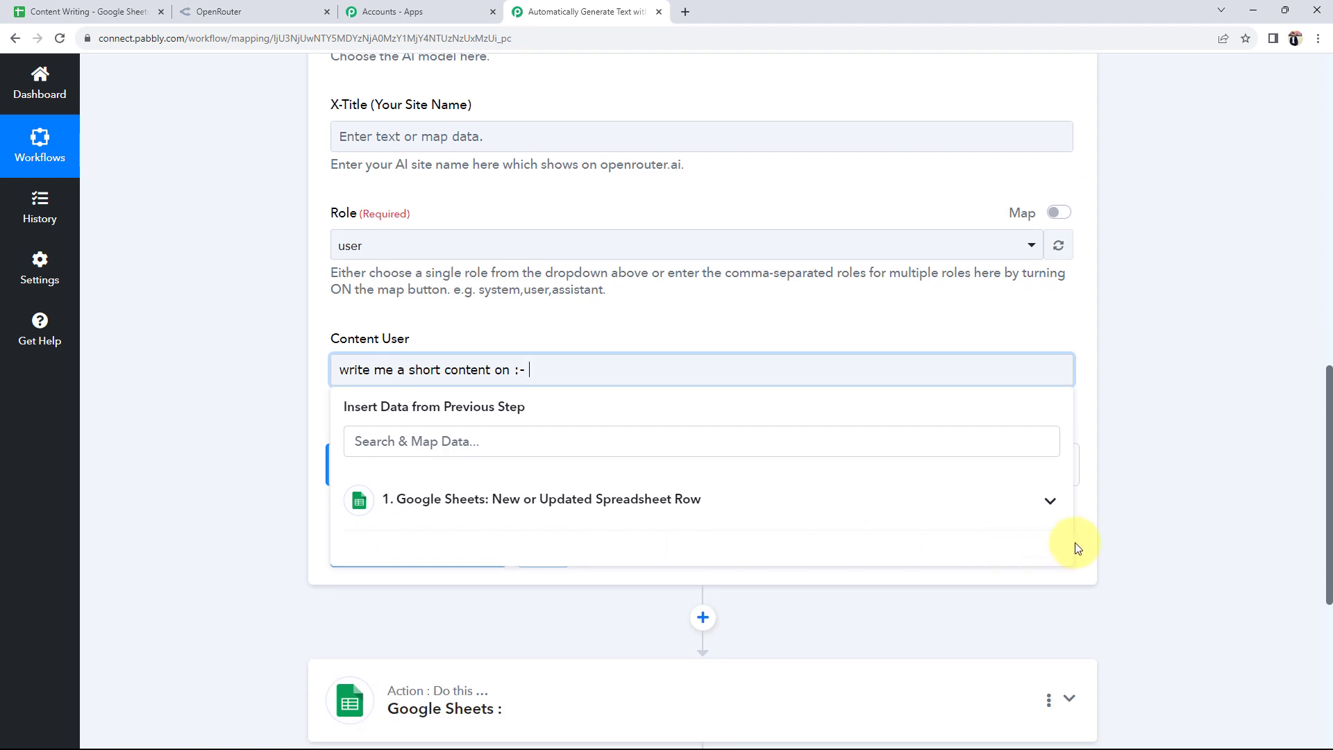
left_click(1050, 500)
scroll(143, 511, "down", 2)
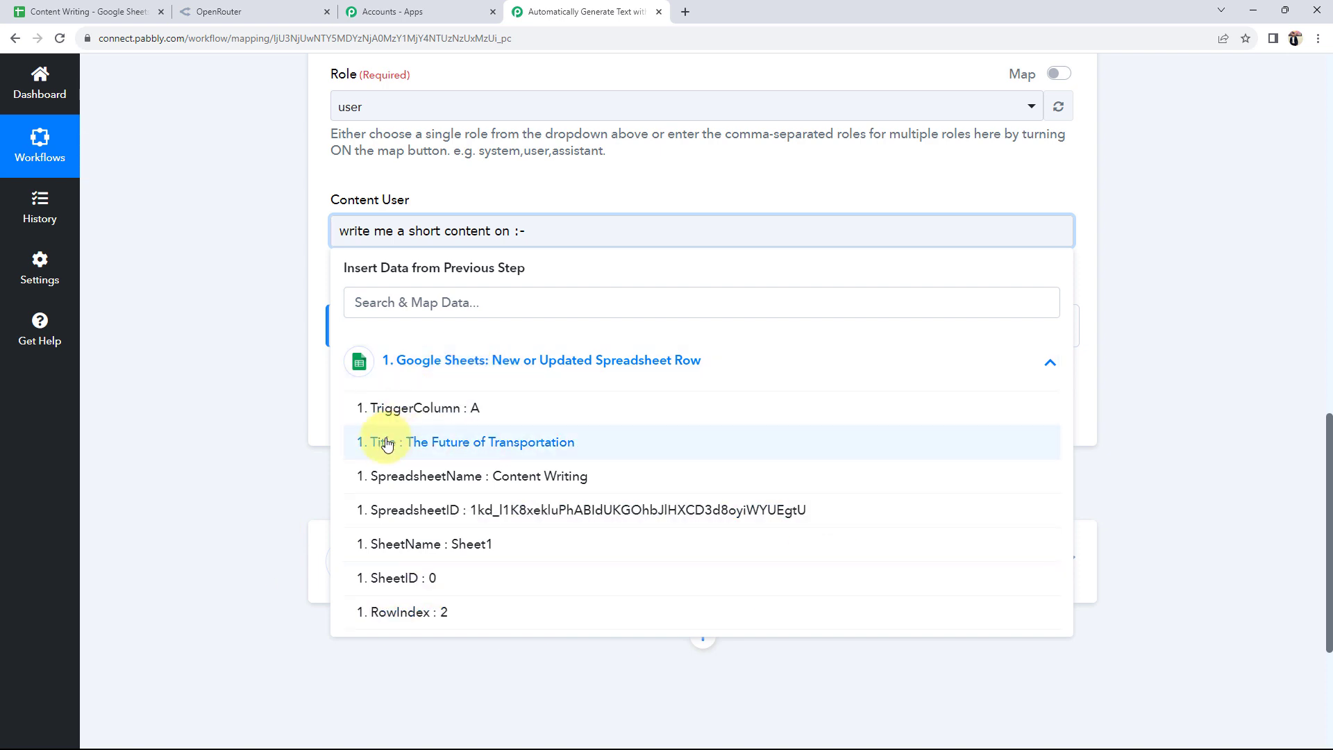
left_click(417, 444)
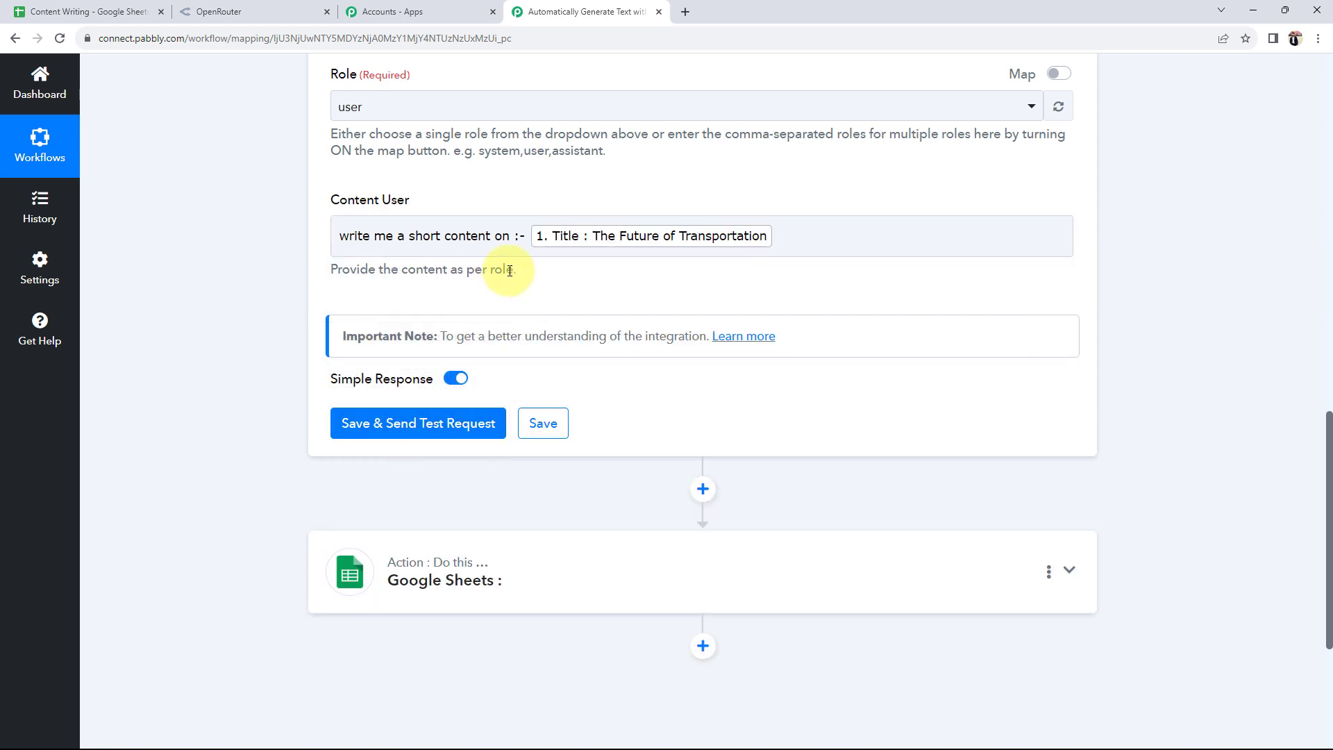
left_click(529, 234)
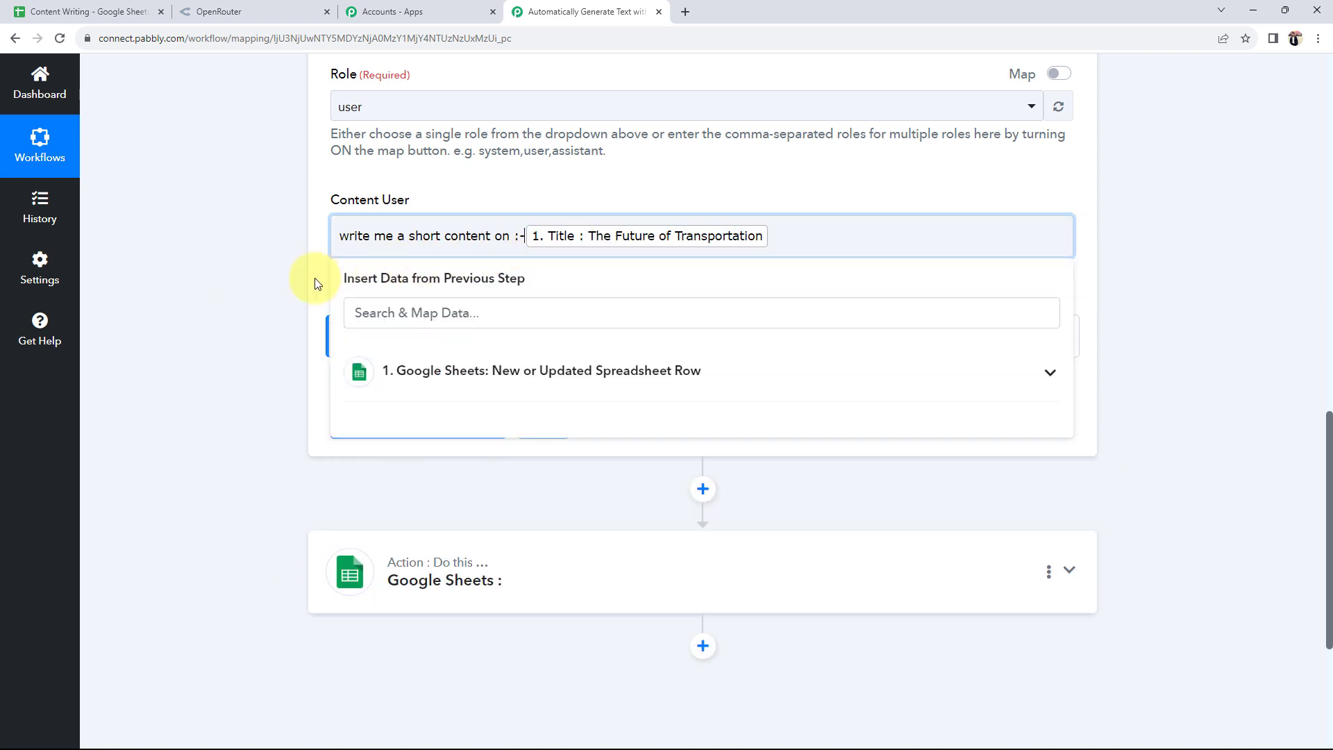
left_click(284, 282)
scroll(278, 414, "up", 2)
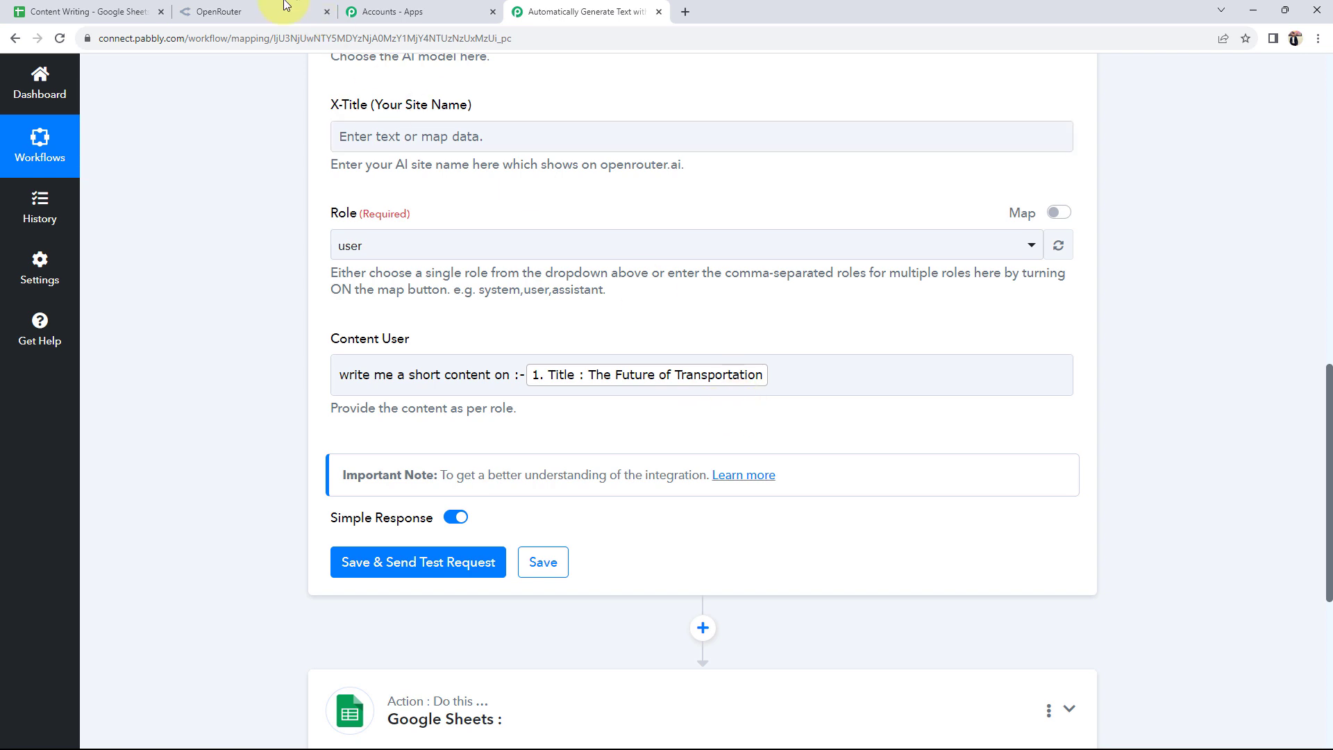
Step: After checking the mapped Title in the prompt, save the OpenRouter step and send a test request
left_click(132, 11)
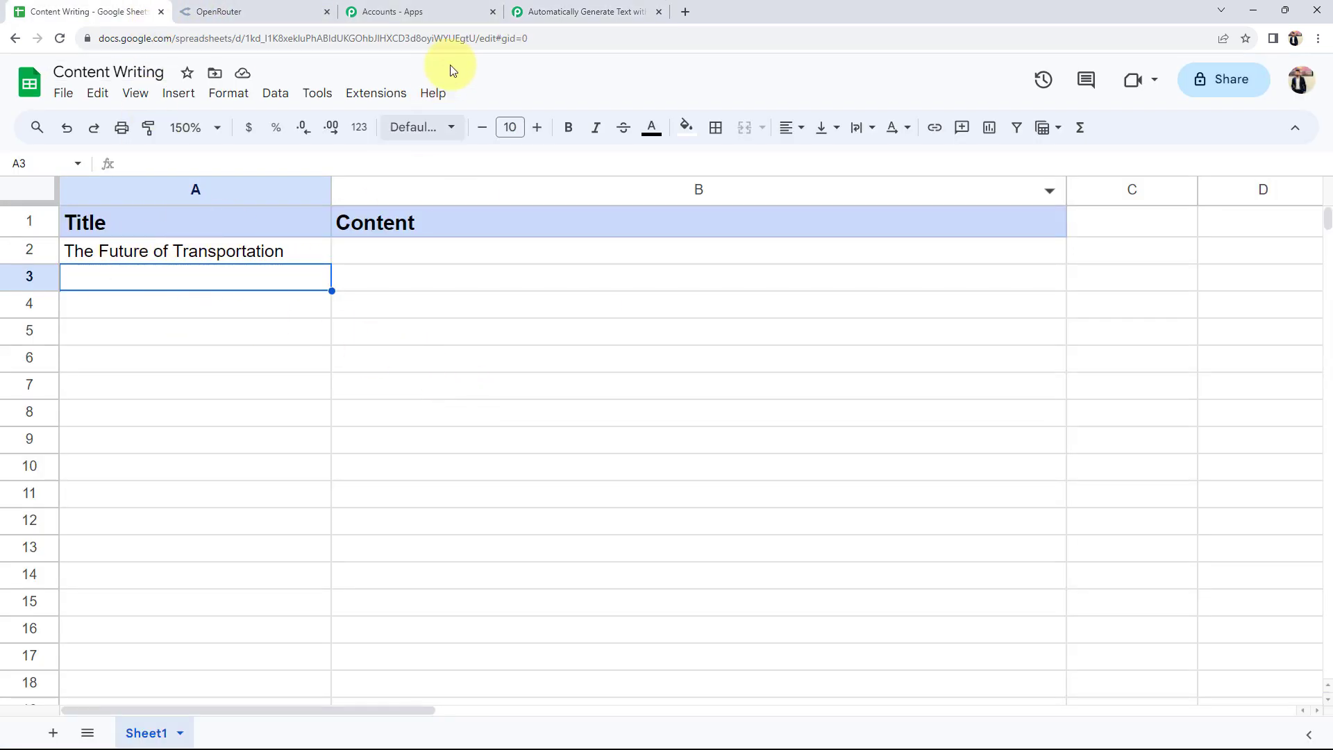
left_click(556, 11)
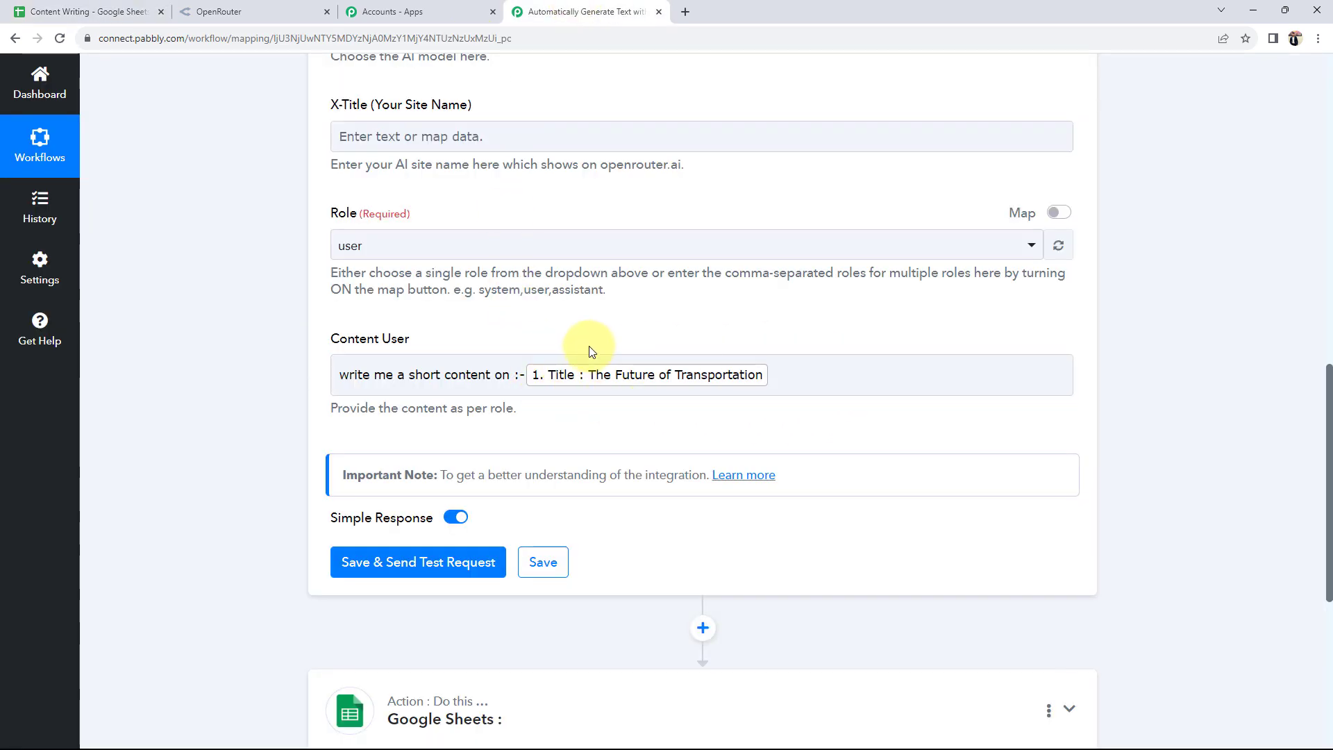
left_click(574, 379)
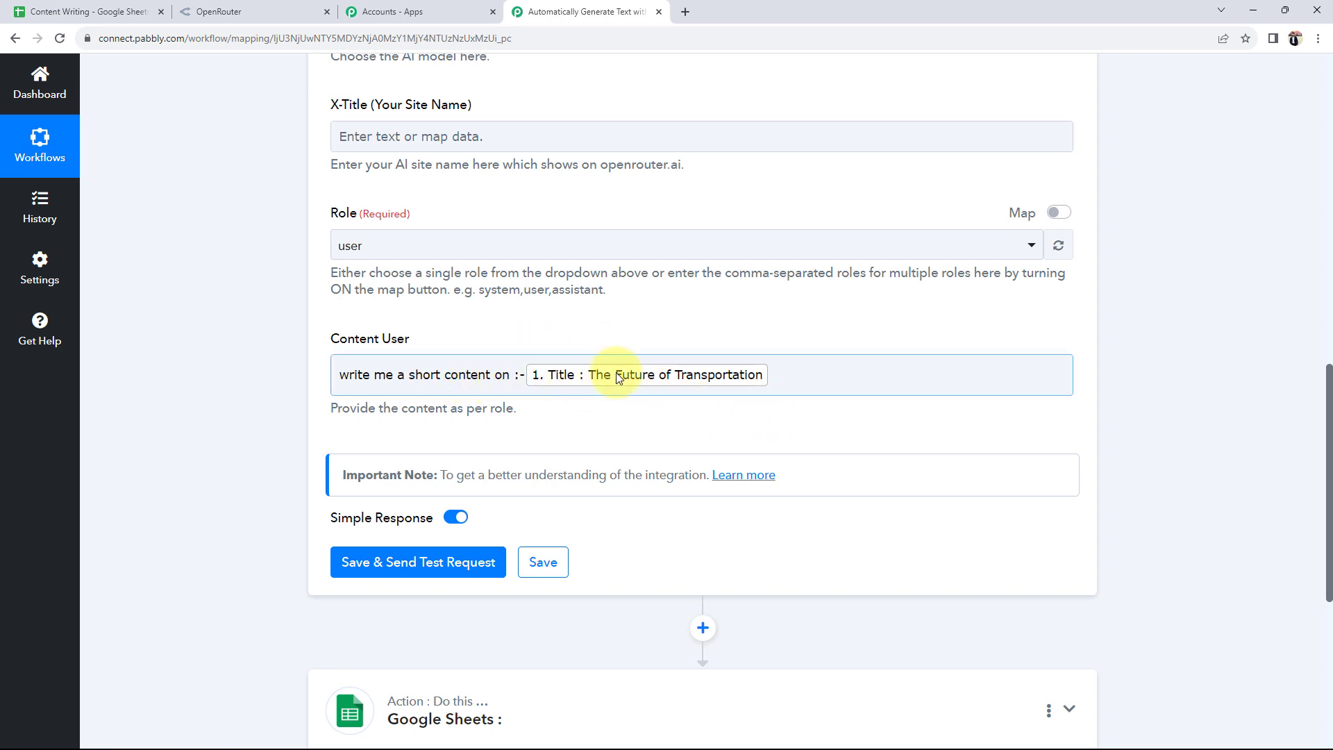
left_click(432, 560)
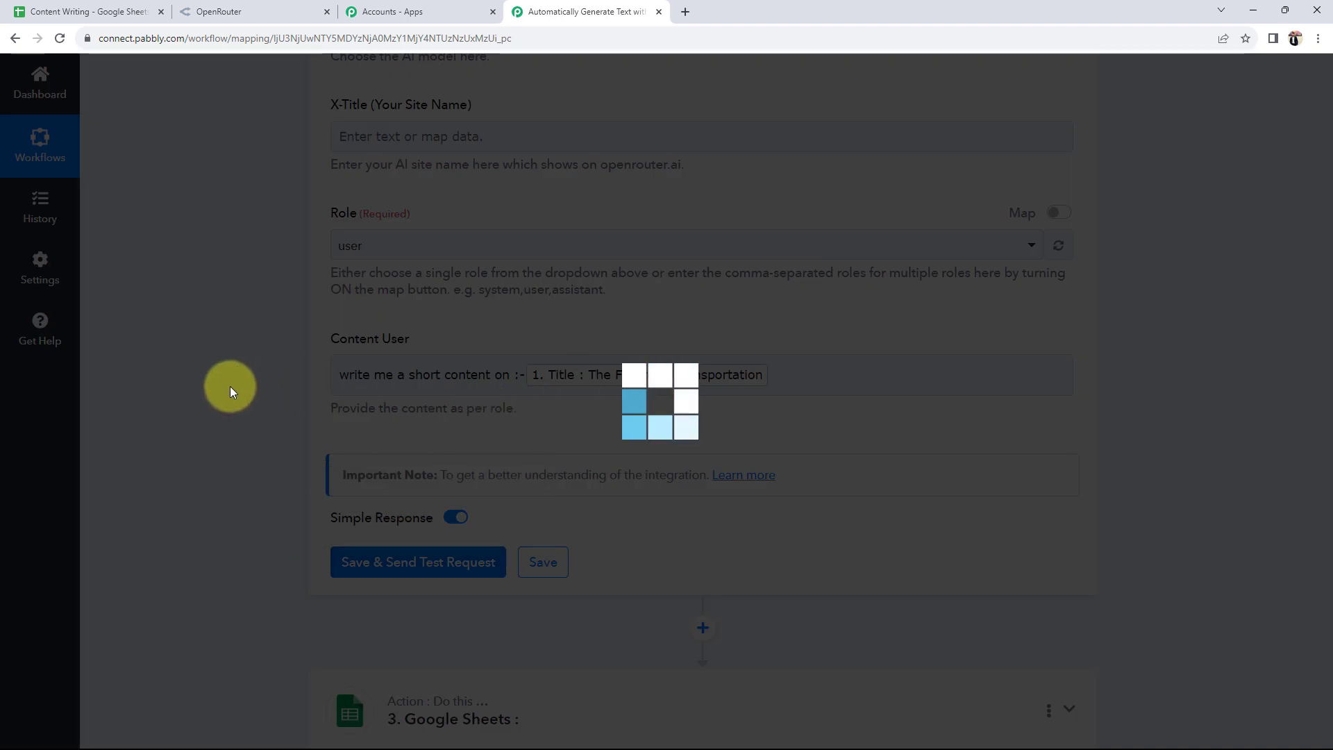
Step: Review the generated transportation content in the OpenRouter test response
scroll(231, 386, "down", 4)
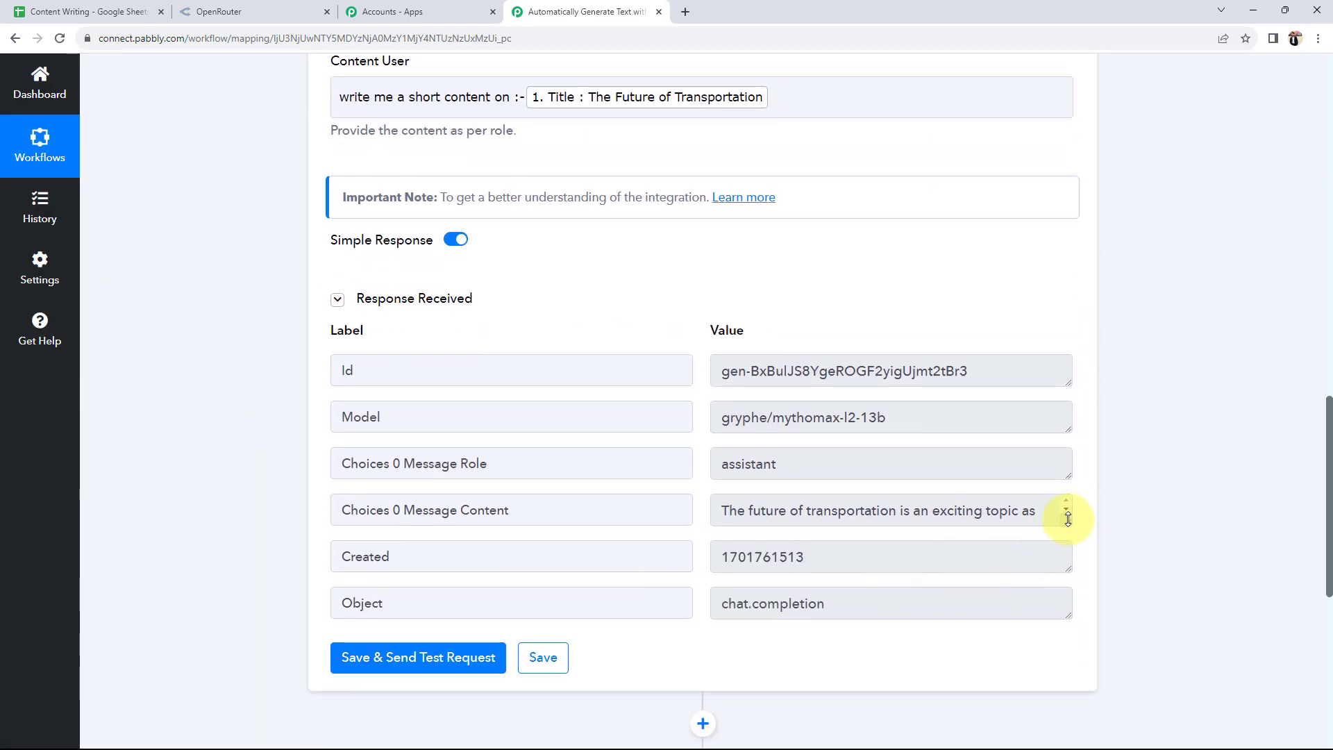
left_click_drag(1069, 519, 1077, 702)
left_click_drag(715, 512, 1102, 747)
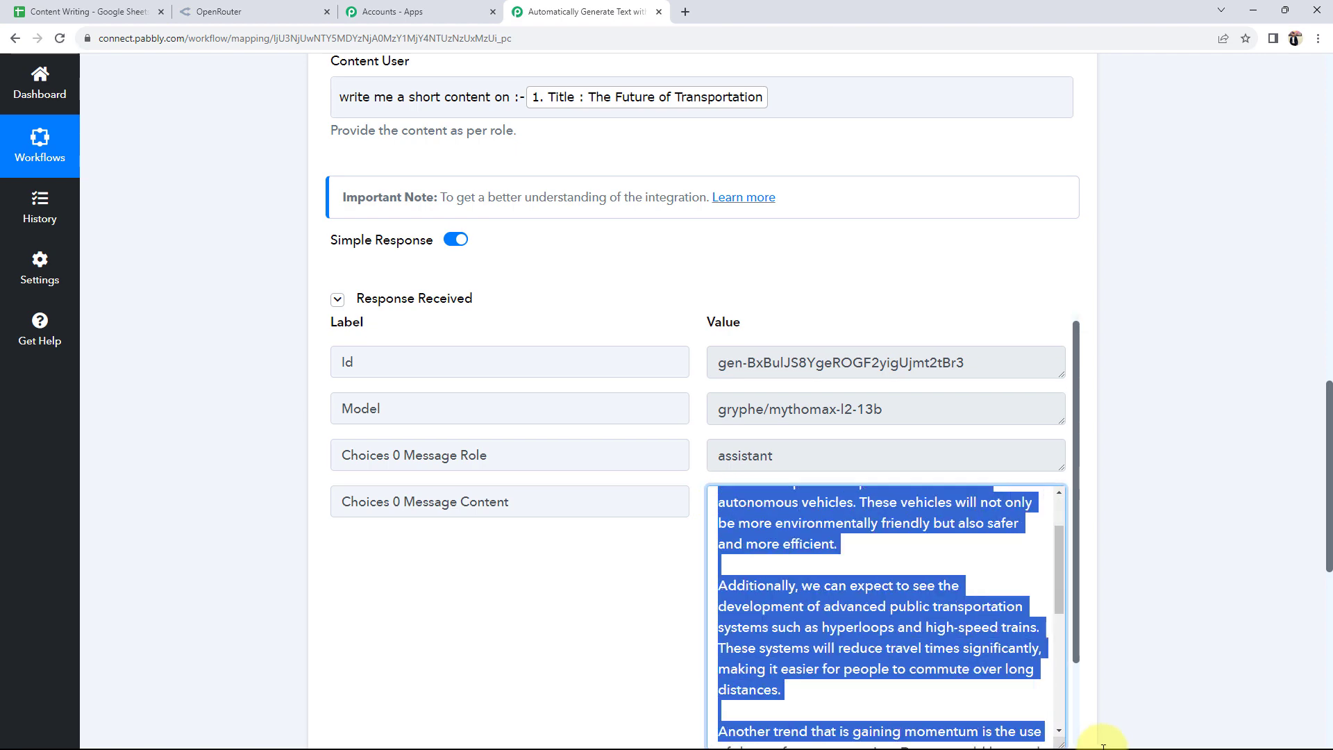
left_click(250, 420)
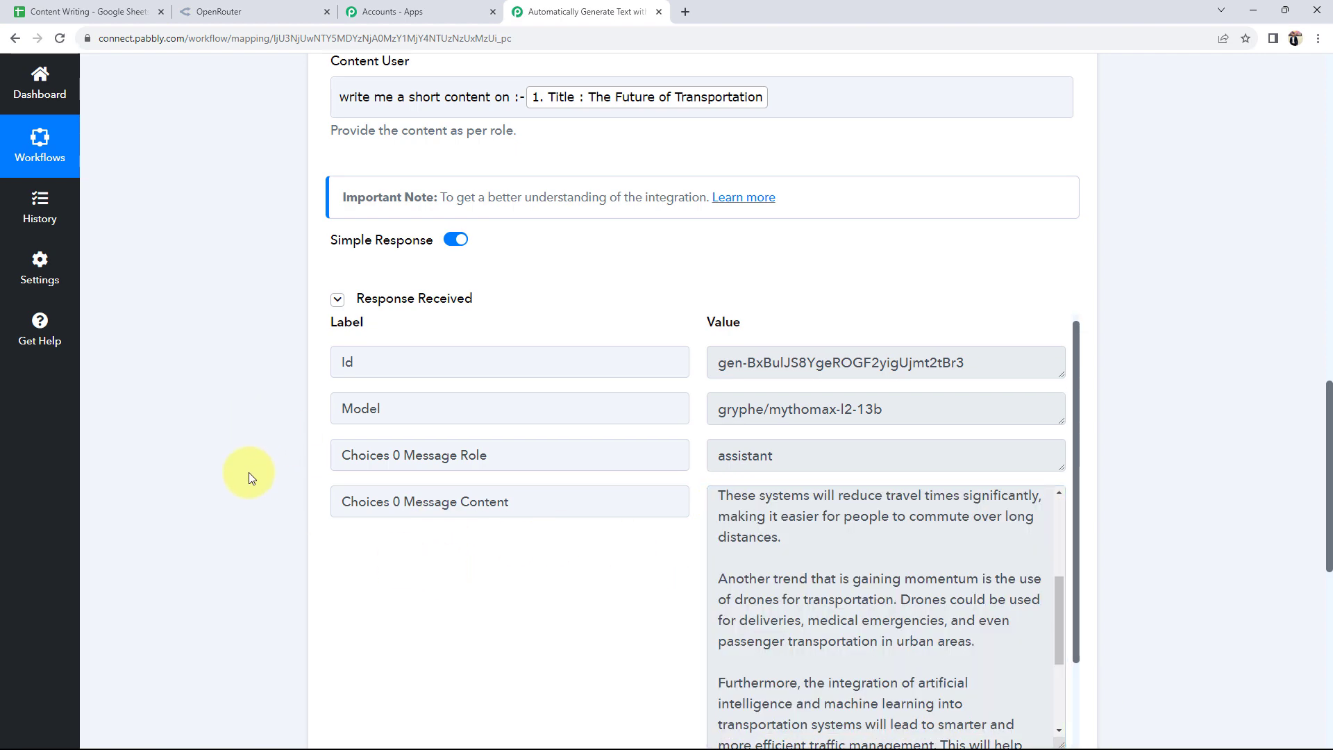
scroll(249, 472, "down", 2)
scroll(249, 472, "up", 6)
scroll(248, 473, "up", 5)
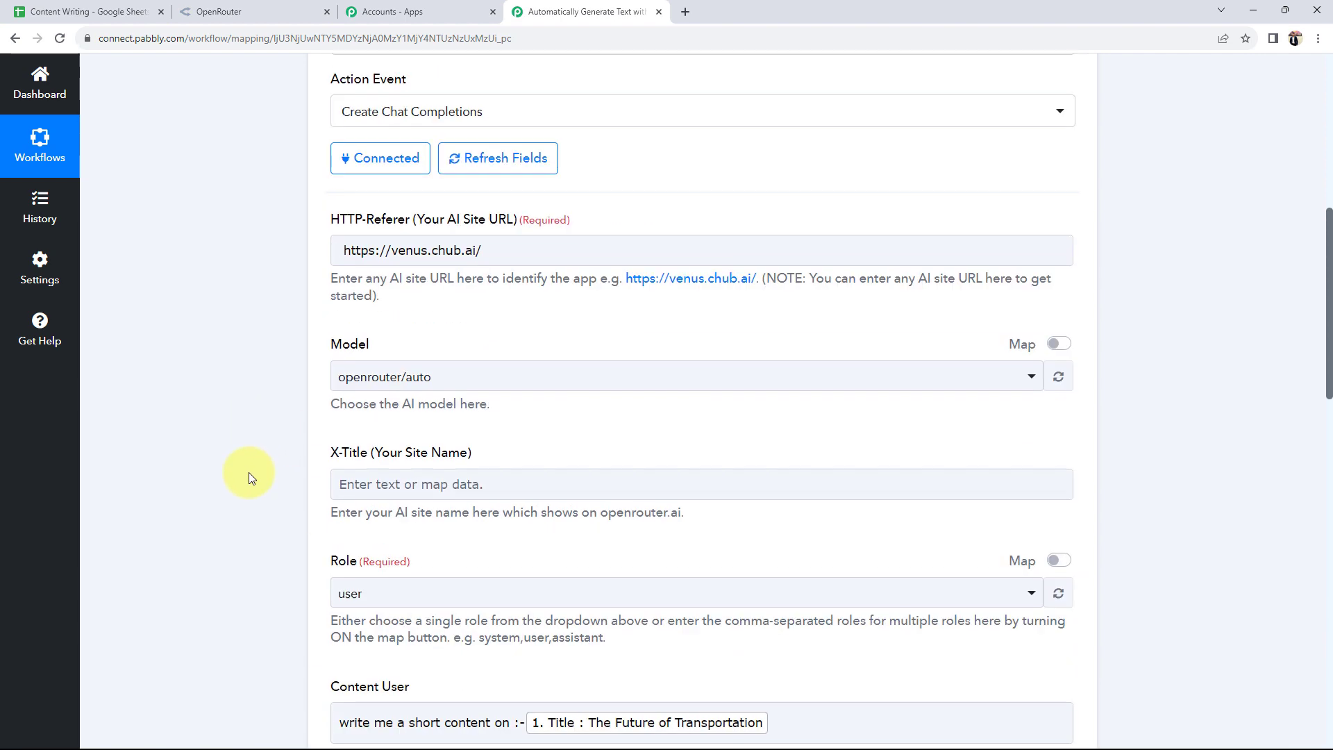
scroll(249, 473, "up", 5)
scroll(248, 472, "up", 2)
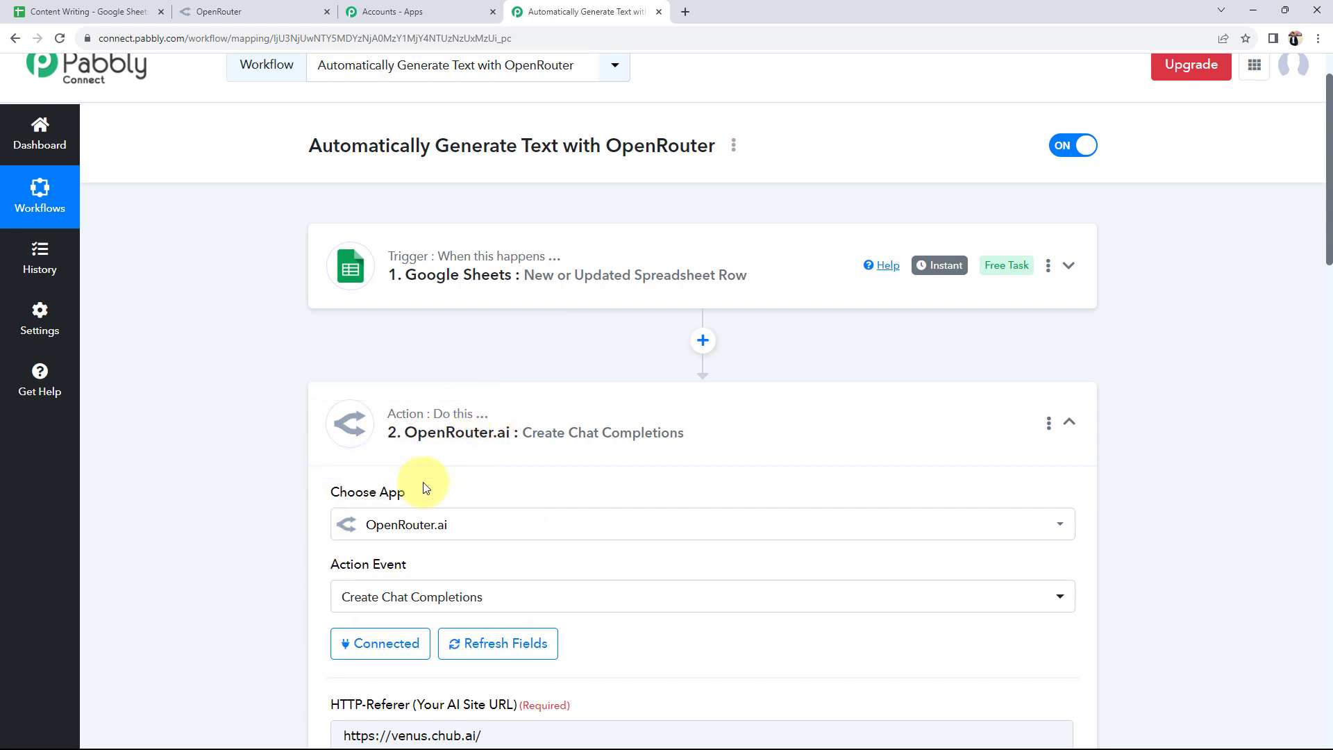
scroll(426, 486, "down", 5)
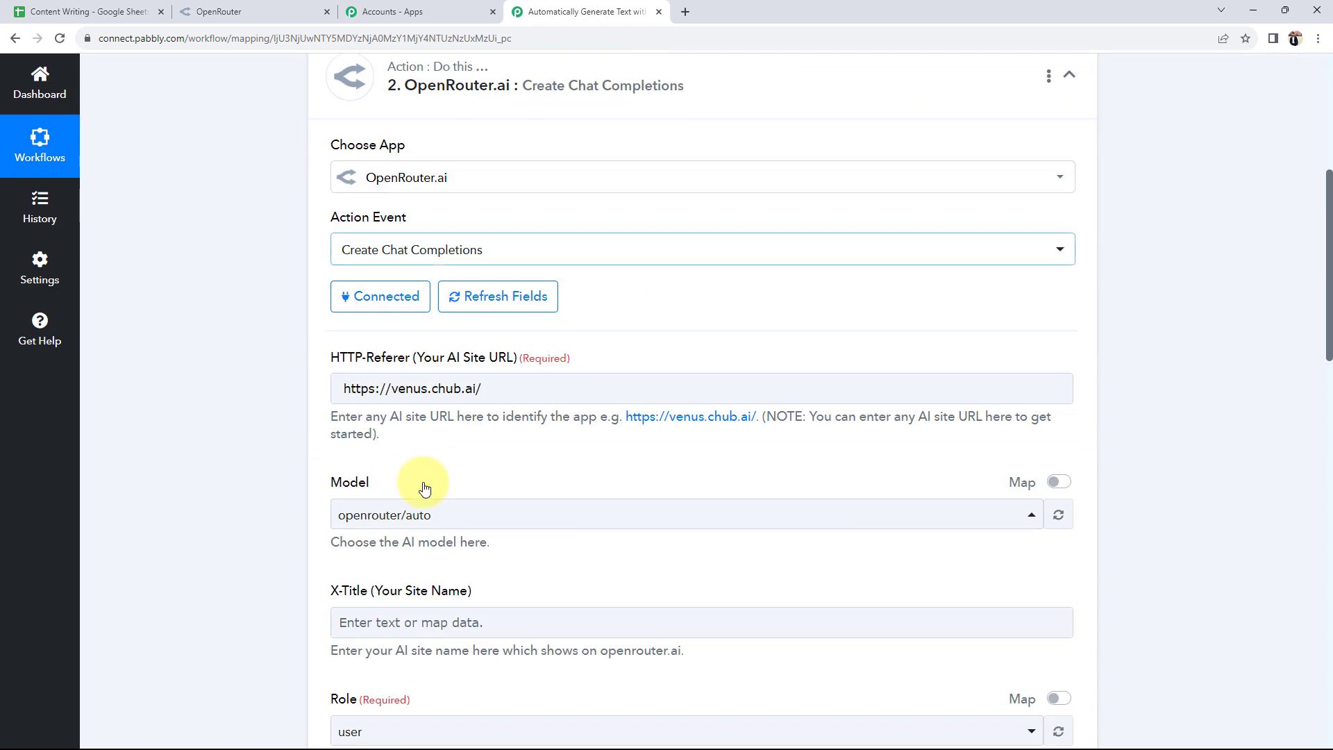
scroll(425, 486, "down", 5)
scroll(426, 479, "down", 9)
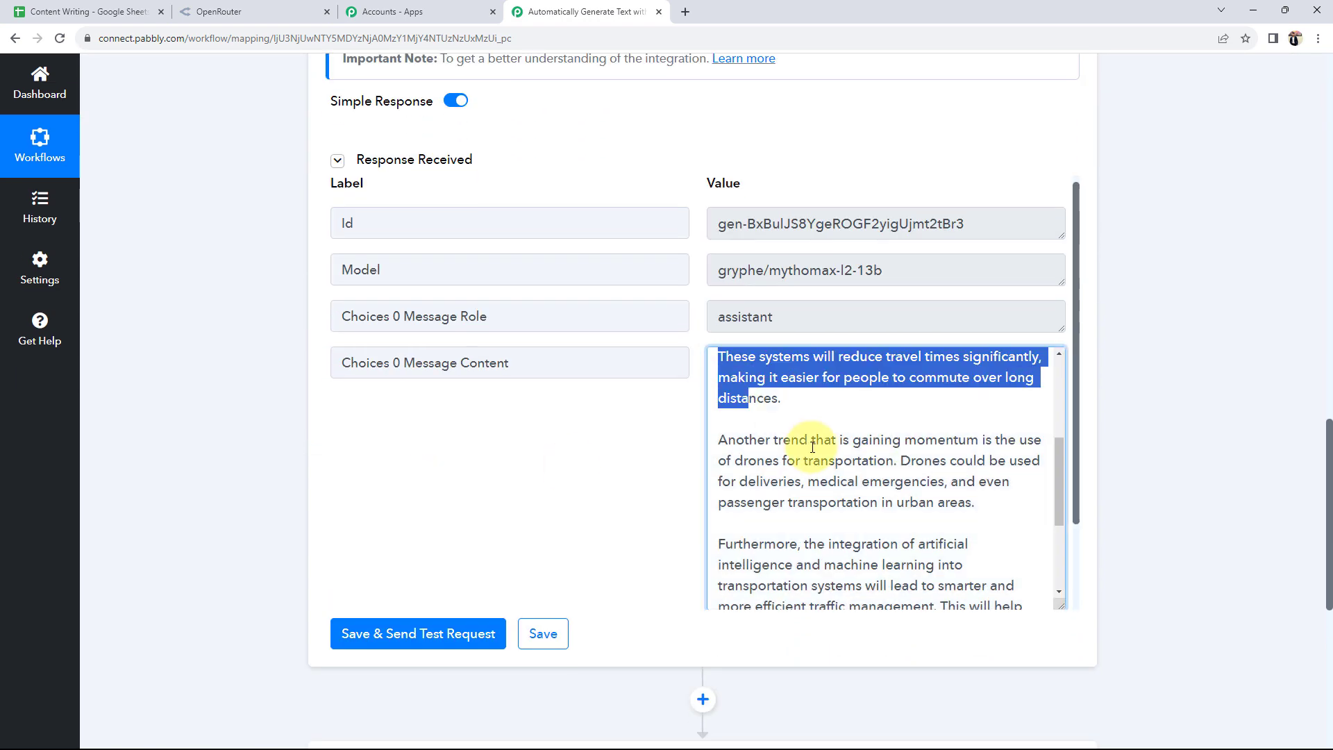
left_click_drag(765, 370, 1064, 575)
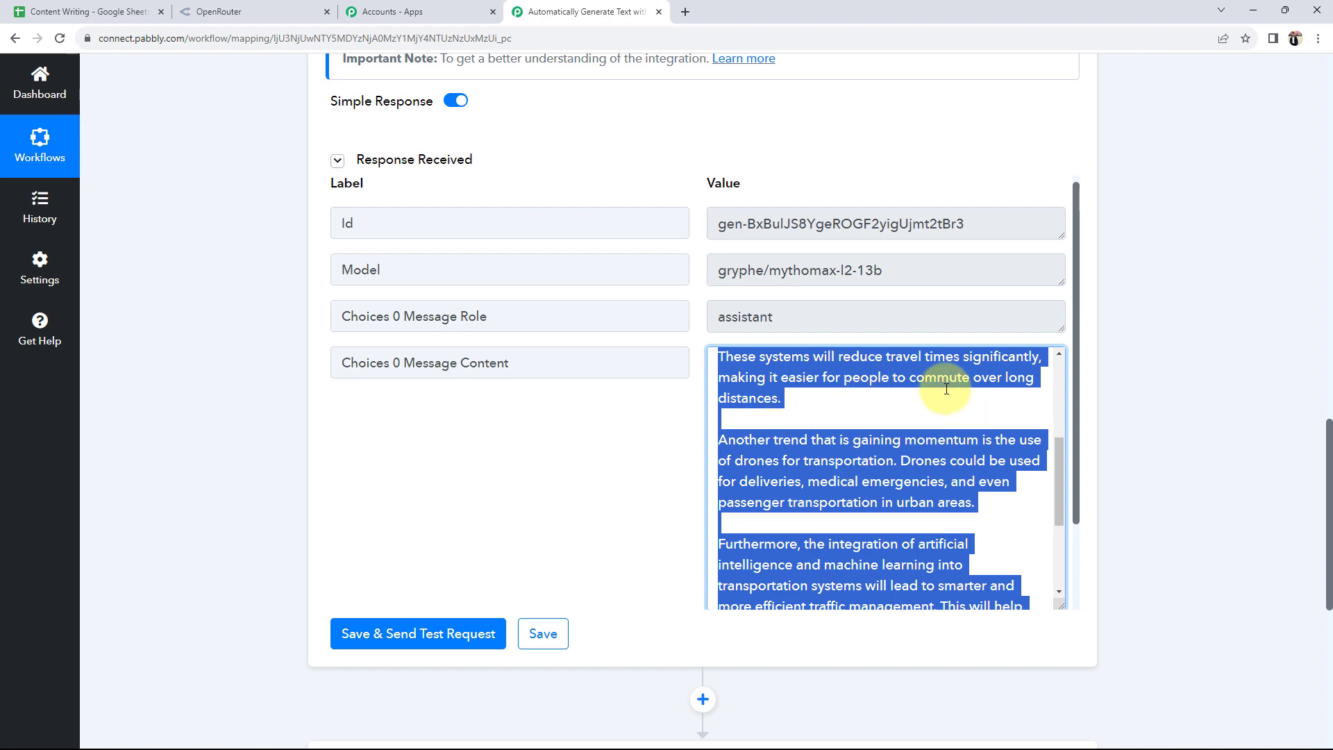
Step: Check the still-empty Content column in the Content Writing sheet, then return to the workflow
left_click(41, 12)
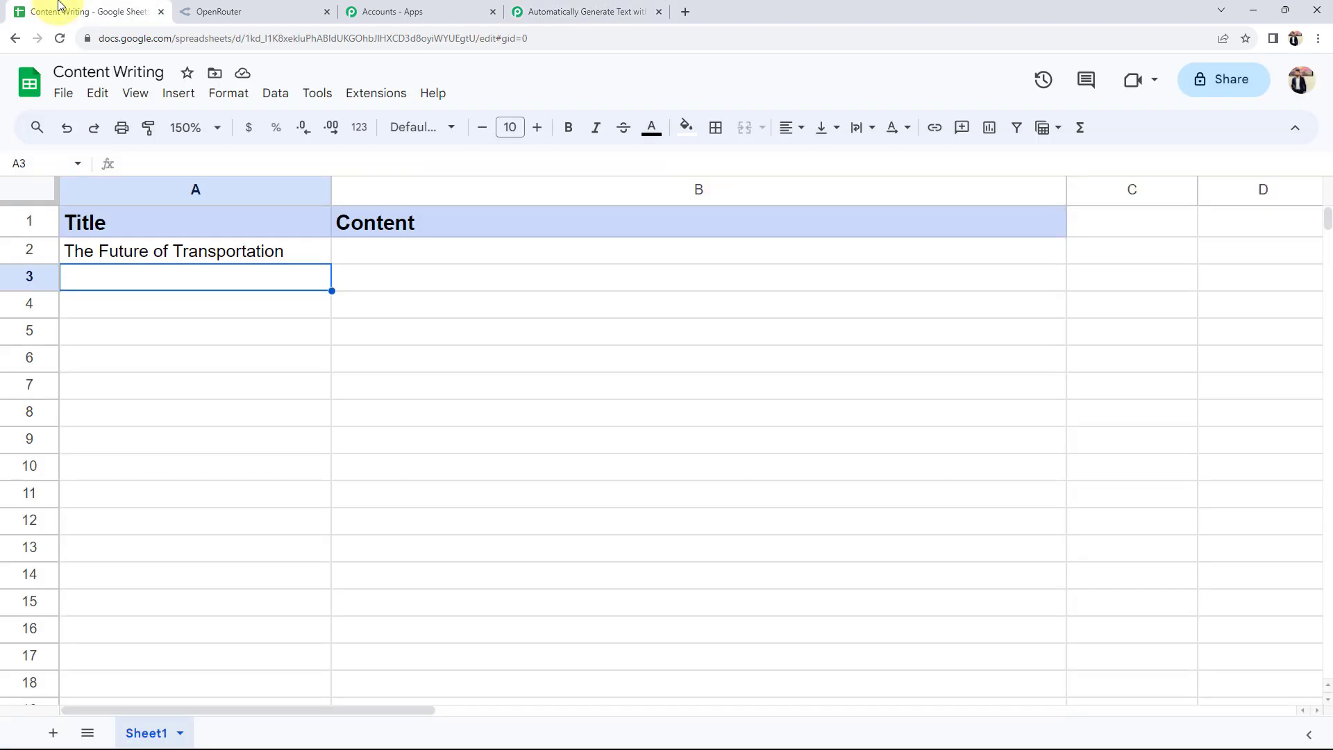
left_click(427, 268)
left_click(587, 11)
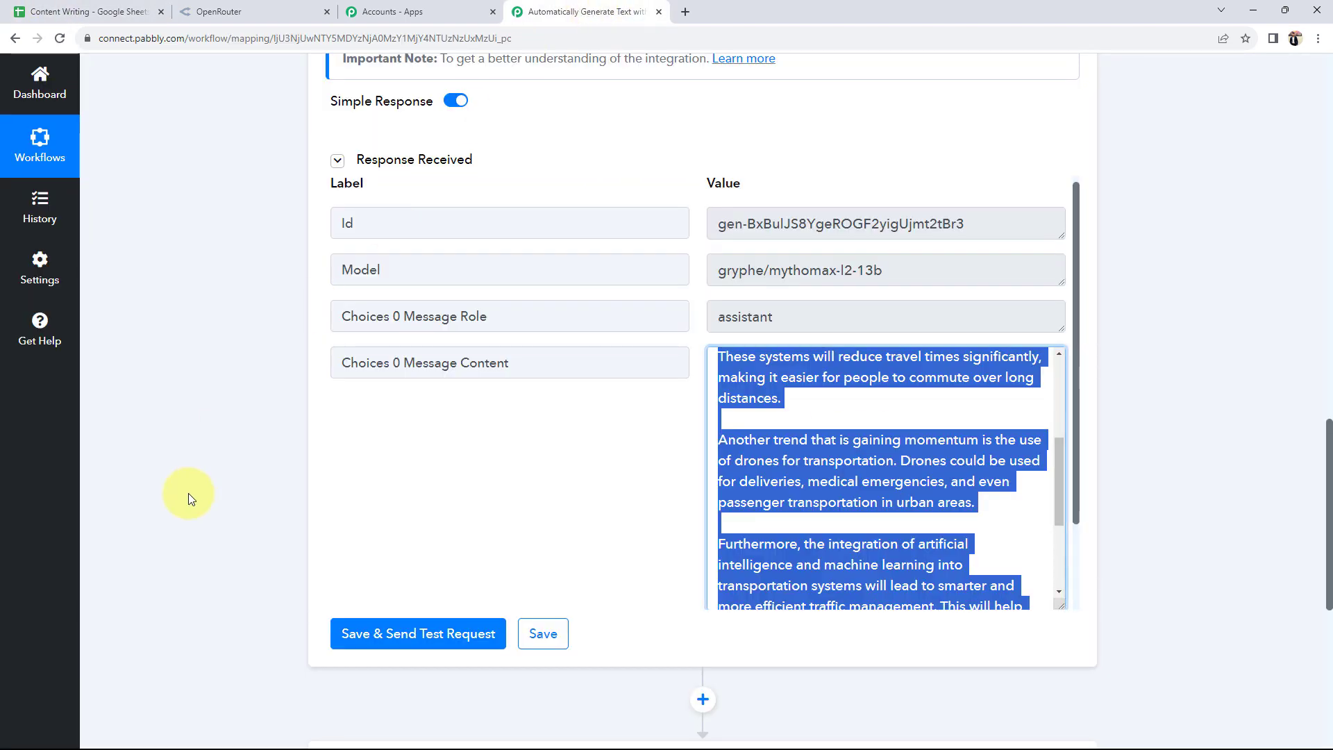
scroll(189, 493, "down", 5)
Step: Set the Google Sheets action event to Update Cell Value
left_click(434, 478)
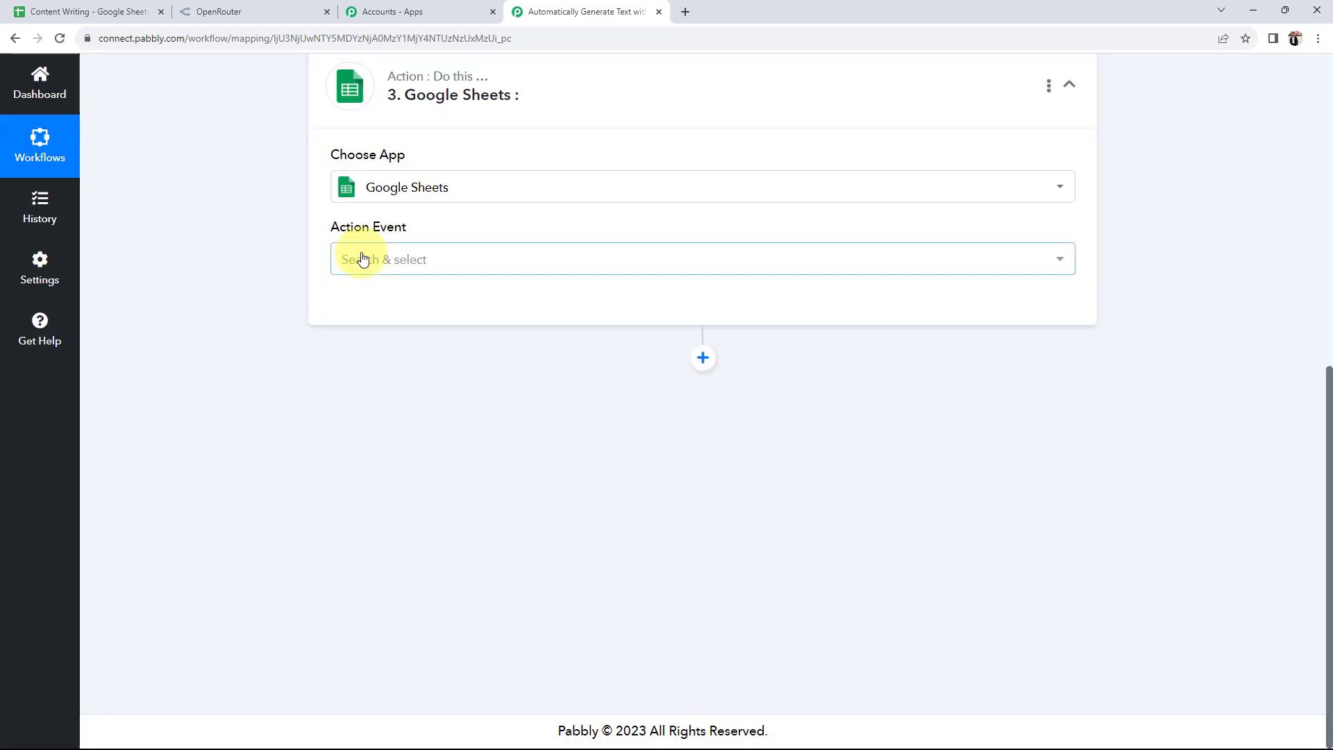
left_click(363, 259)
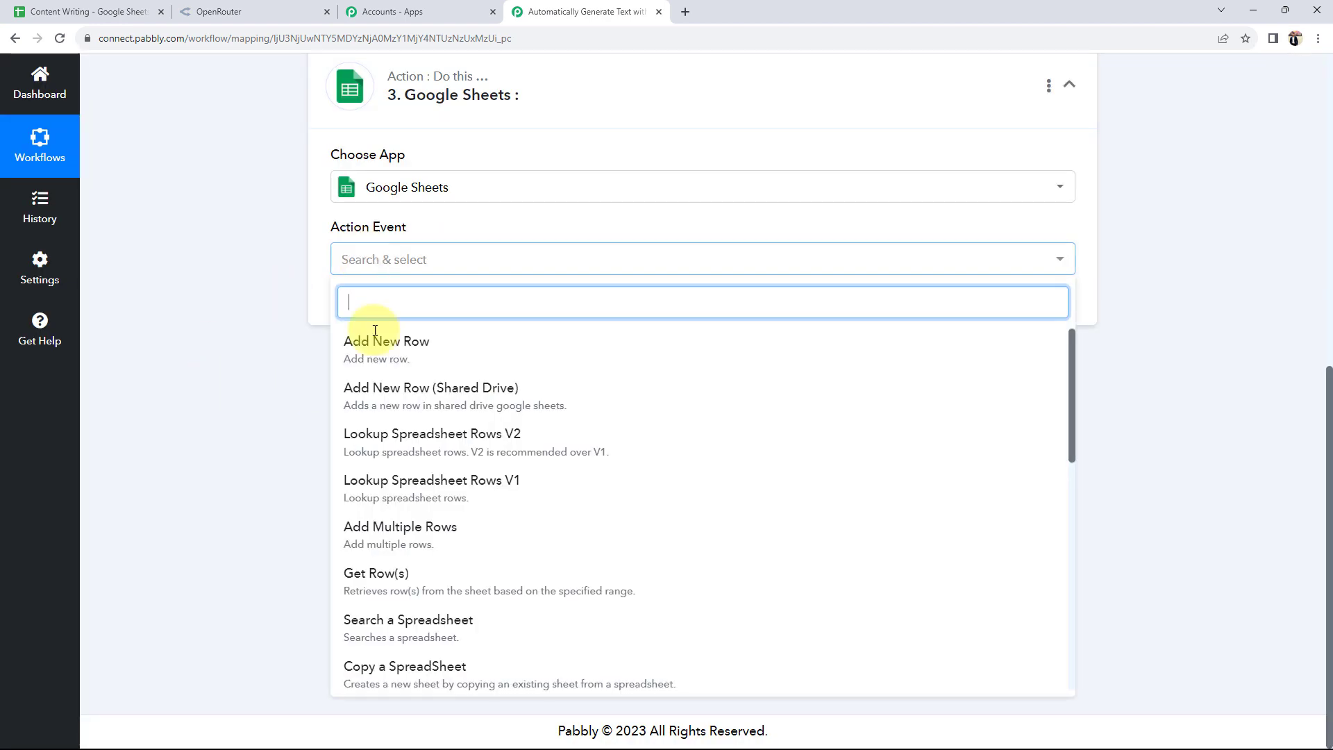
scroll(417, 447, "down", 3)
scroll(426, 477, "down", 3)
scroll(427, 479, "down", 3)
scroll(417, 500, "down", 3)
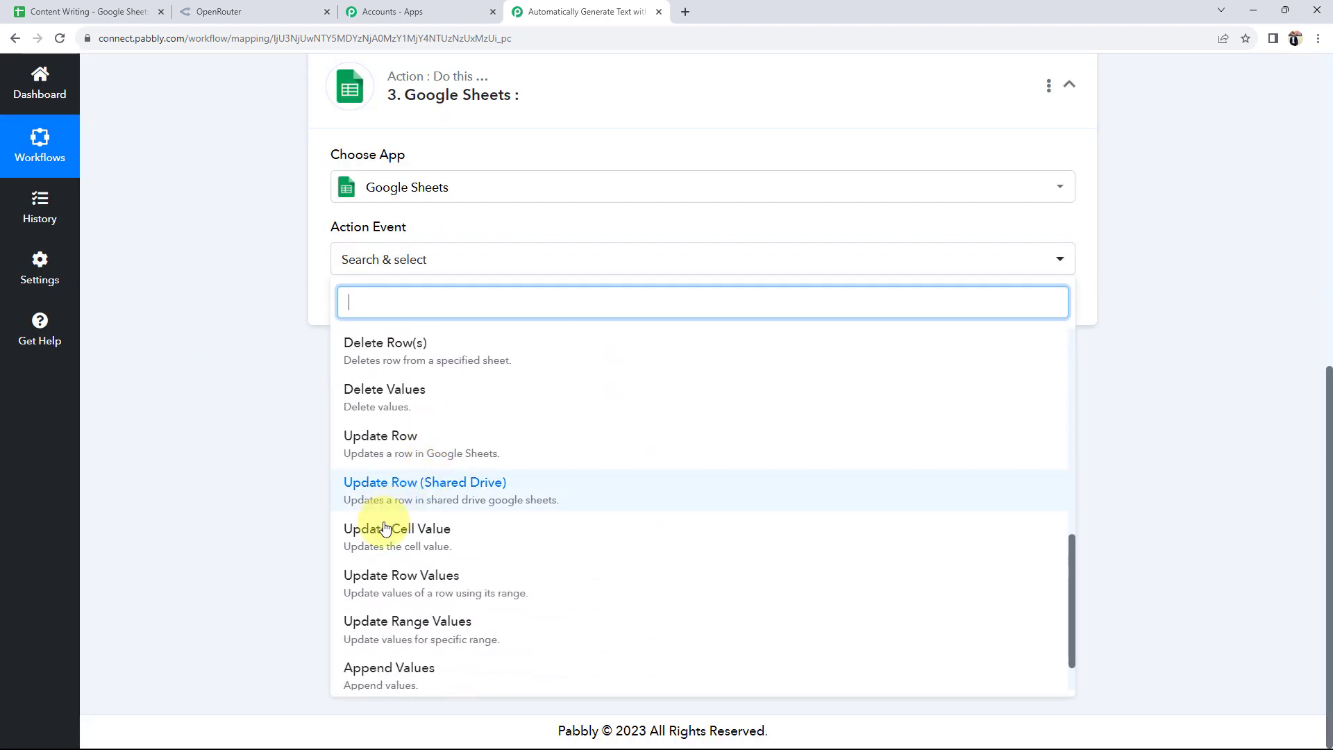
left_click(386, 529)
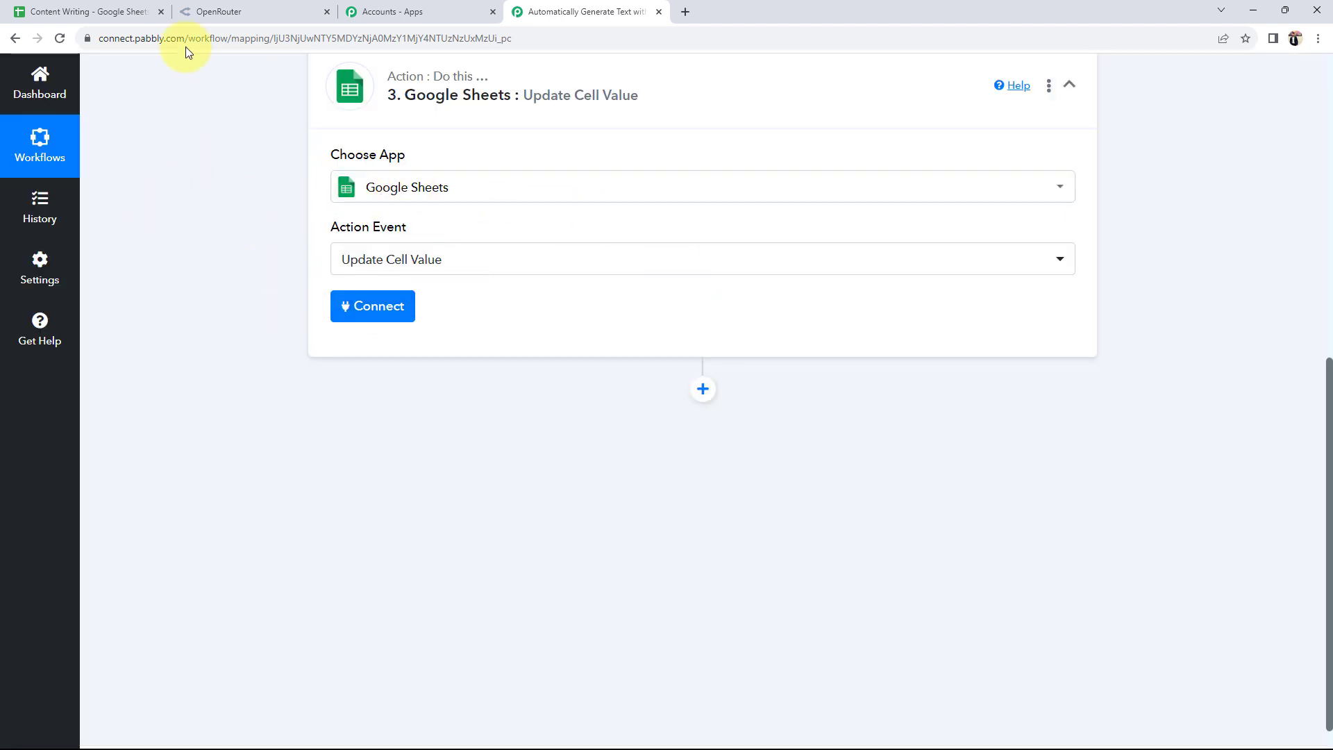
Step: Look at target cell B2 in the spreadsheet, then start connecting a Google Sheets account
left_click(105, 12)
double_click(468, 263)
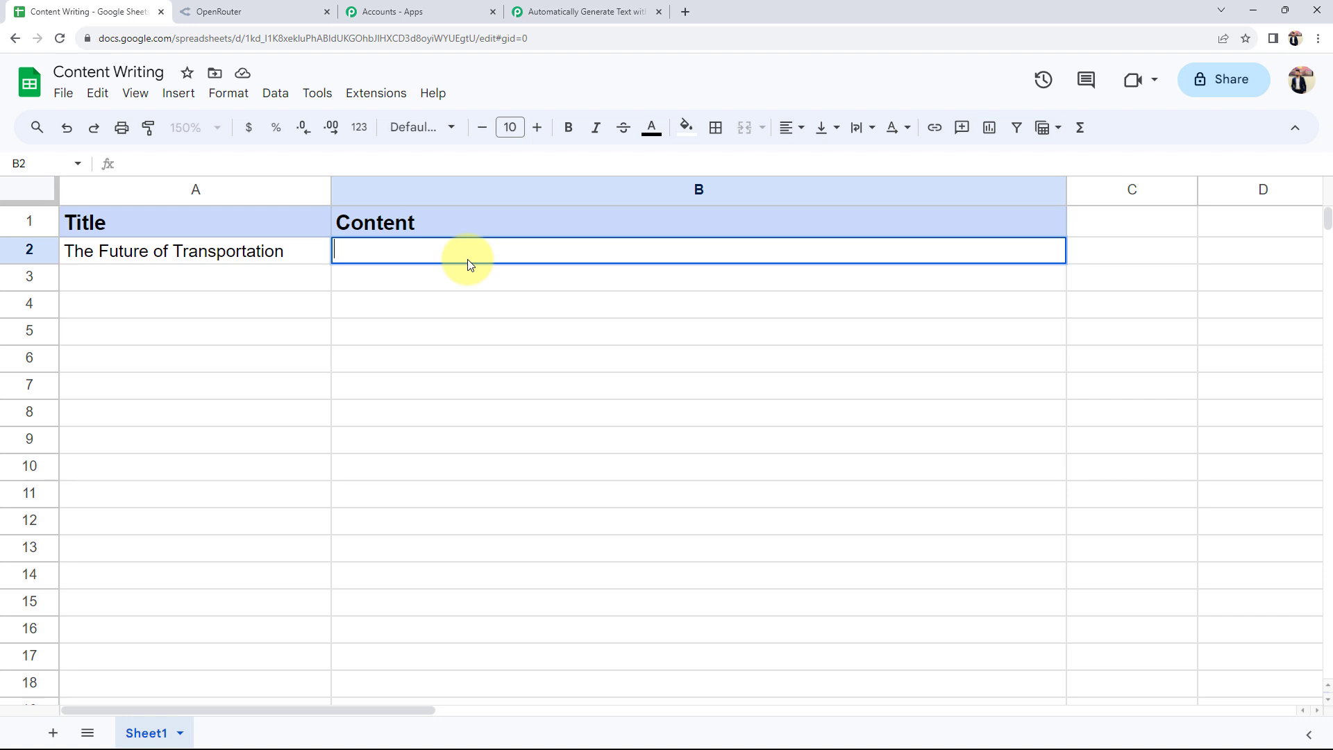
left_click(576, 11)
left_click(368, 306)
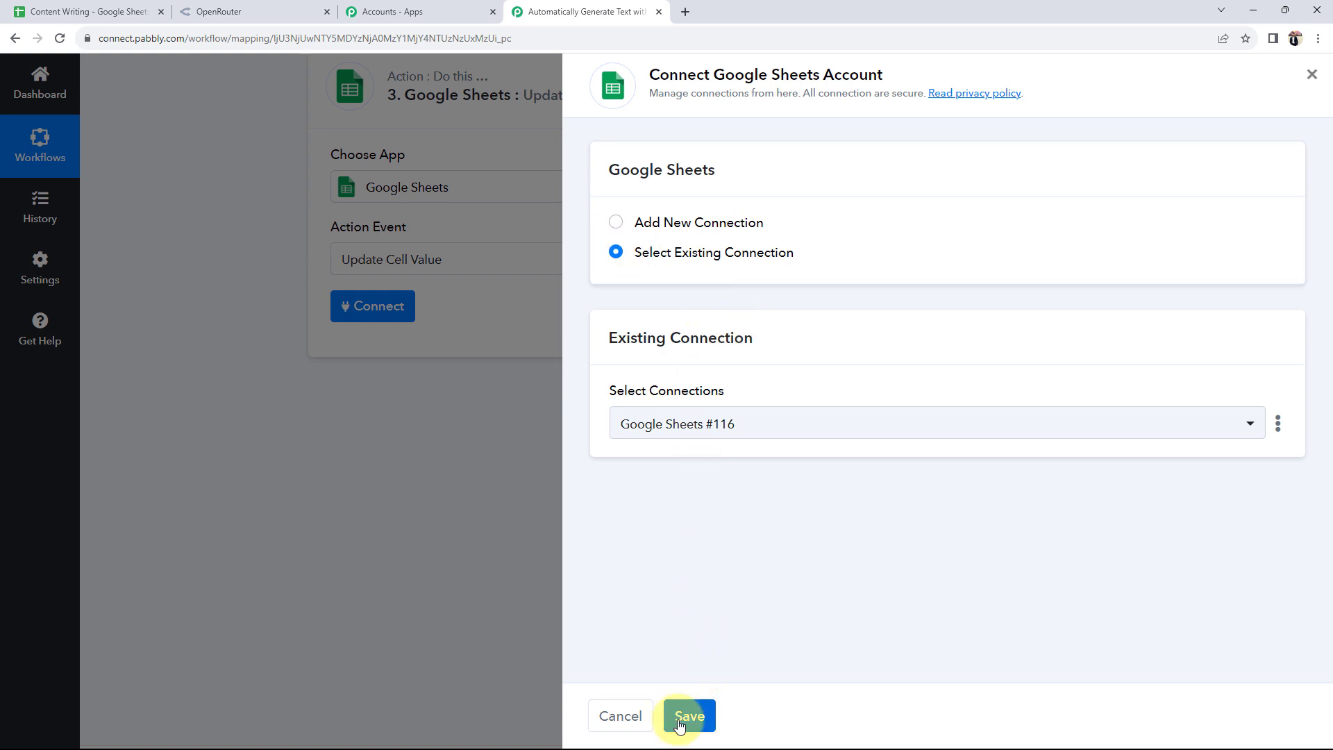
Step: Save the existing Google Sheets connection for the action step
left_click(690, 716)
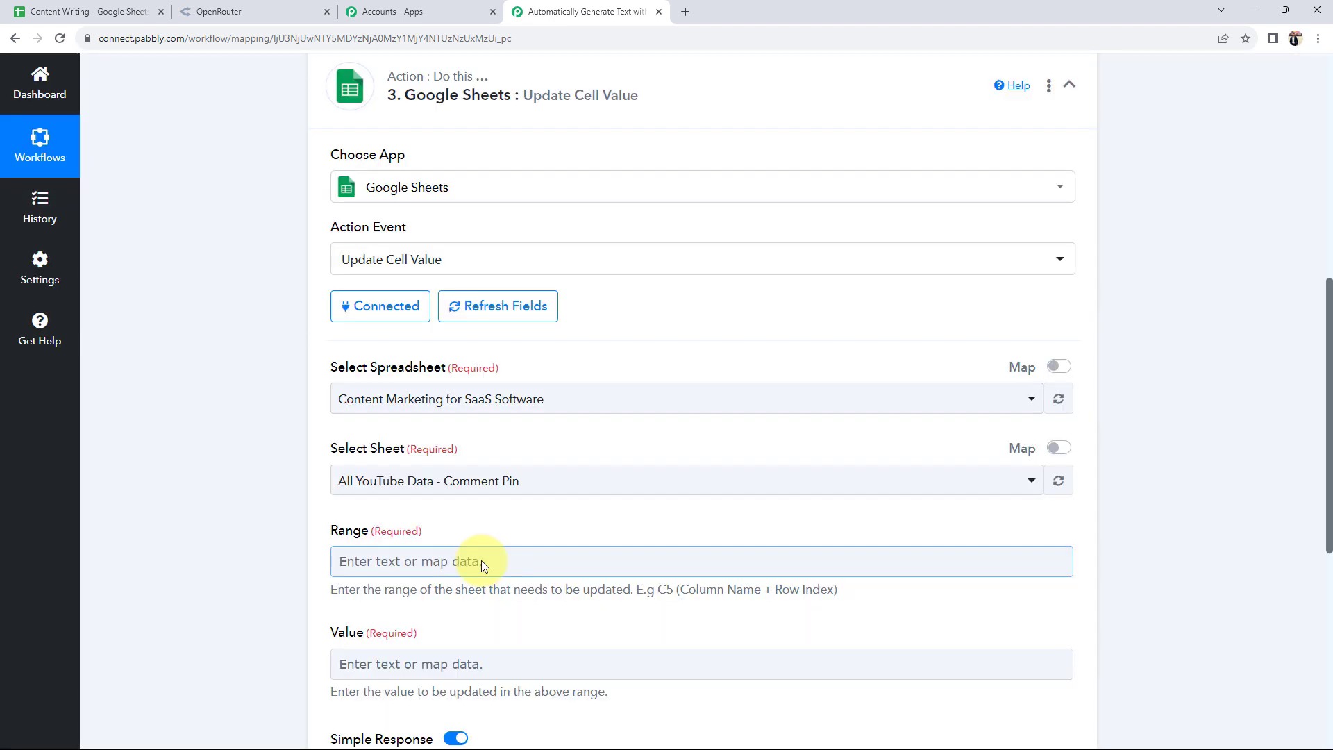
scroll(304, 514, "down", 1)
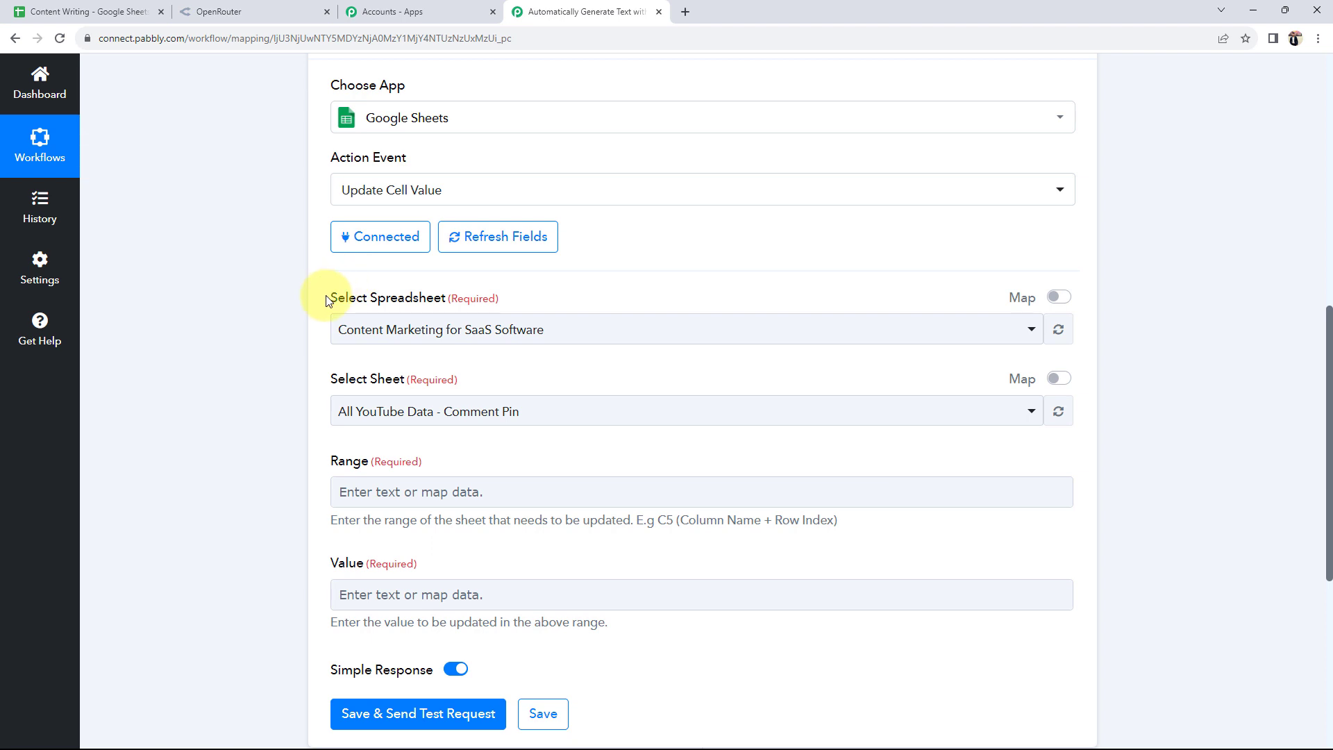
left_click_drag(329, 298, 448, 298)
left_click(243, 360)
left_click(87, 11)
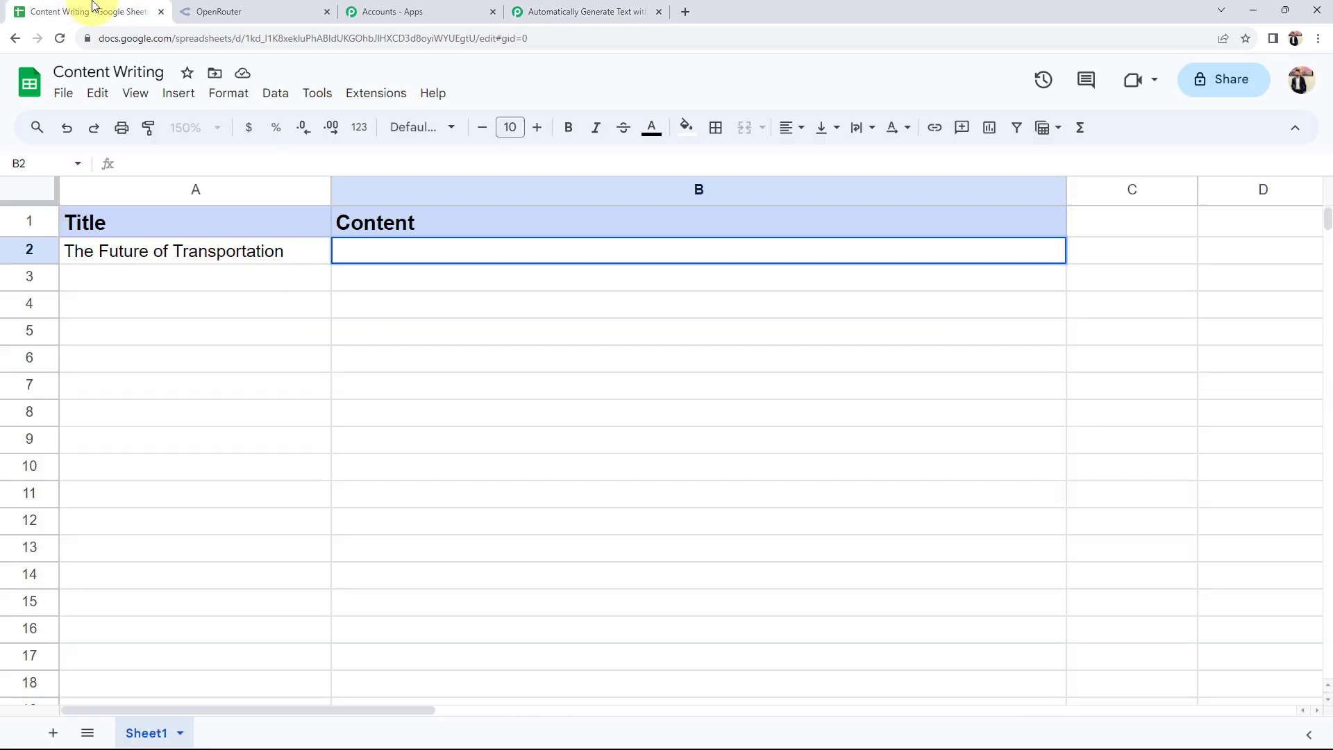
left_click(587, 11)
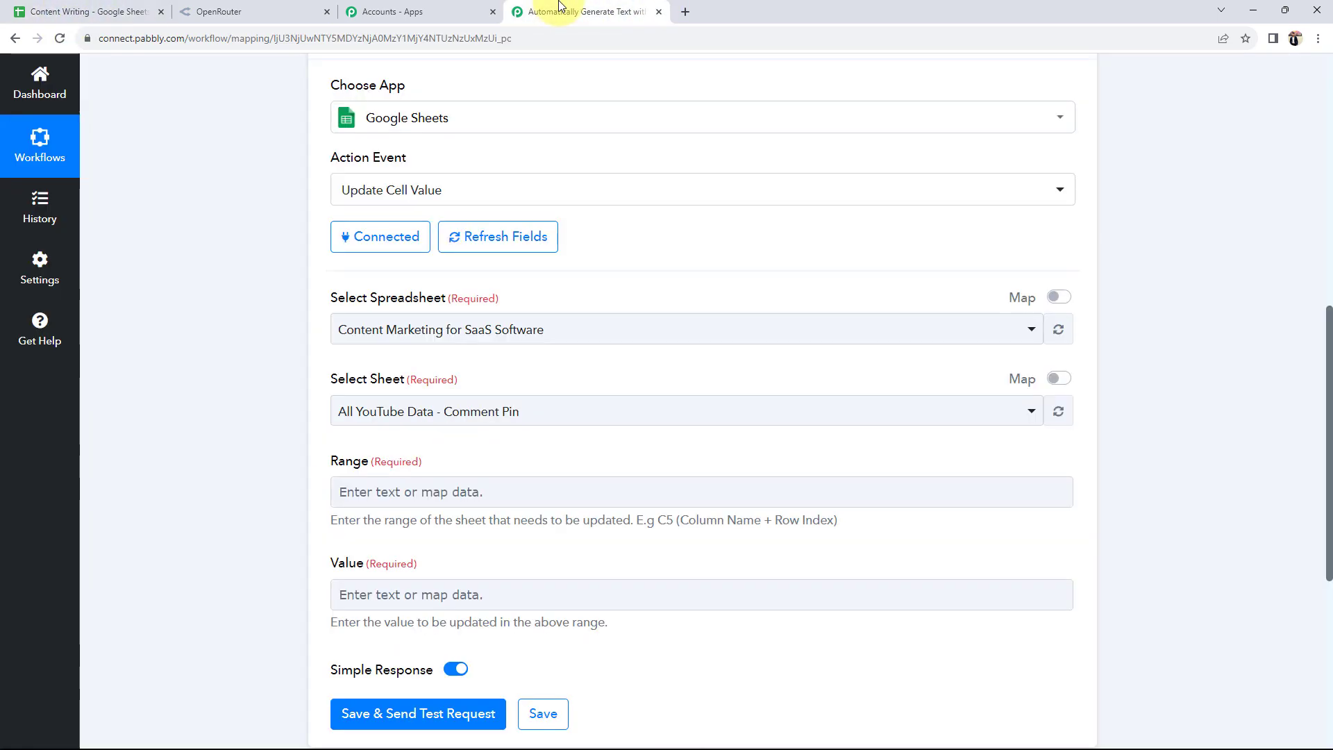
Step: Select the Content Writing spreadsheet and Sheet1, noting the Range format Column Name + Row Index
left_click(360, 332)
left_click(375, 442)
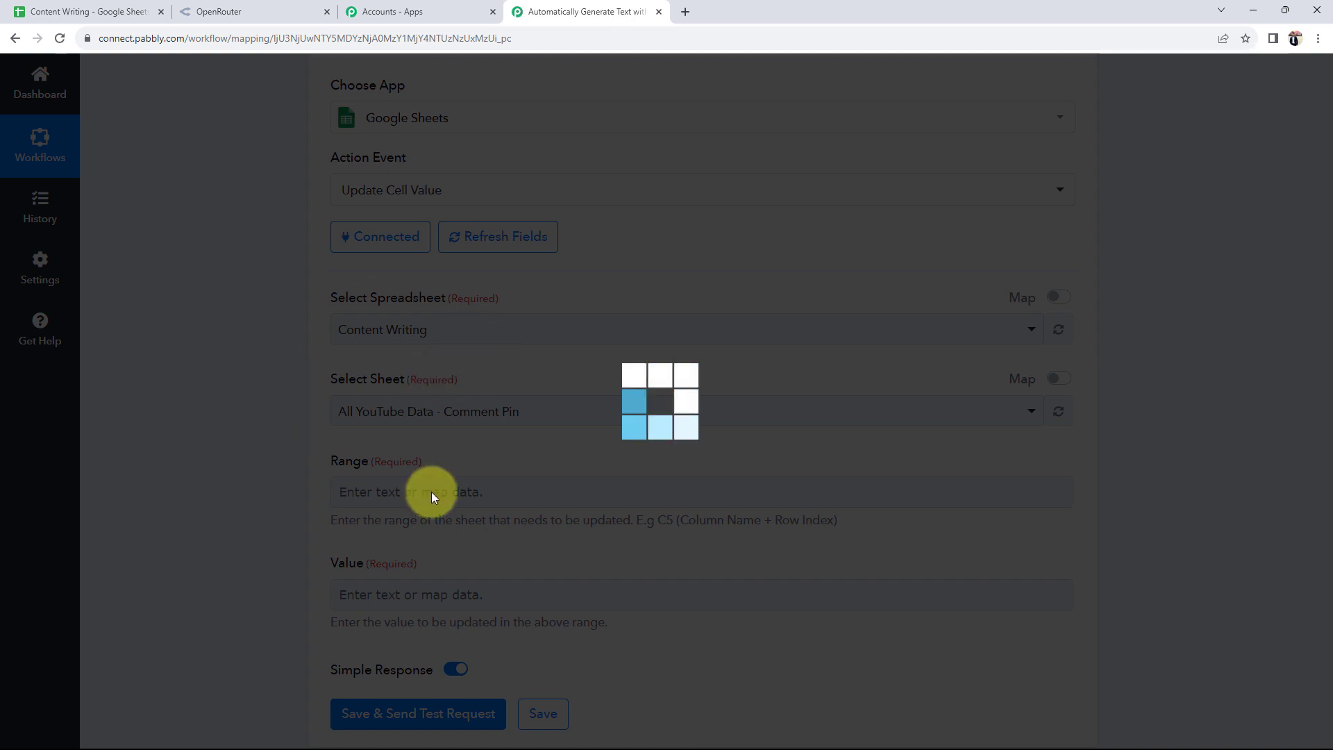
left_click(91, 11)
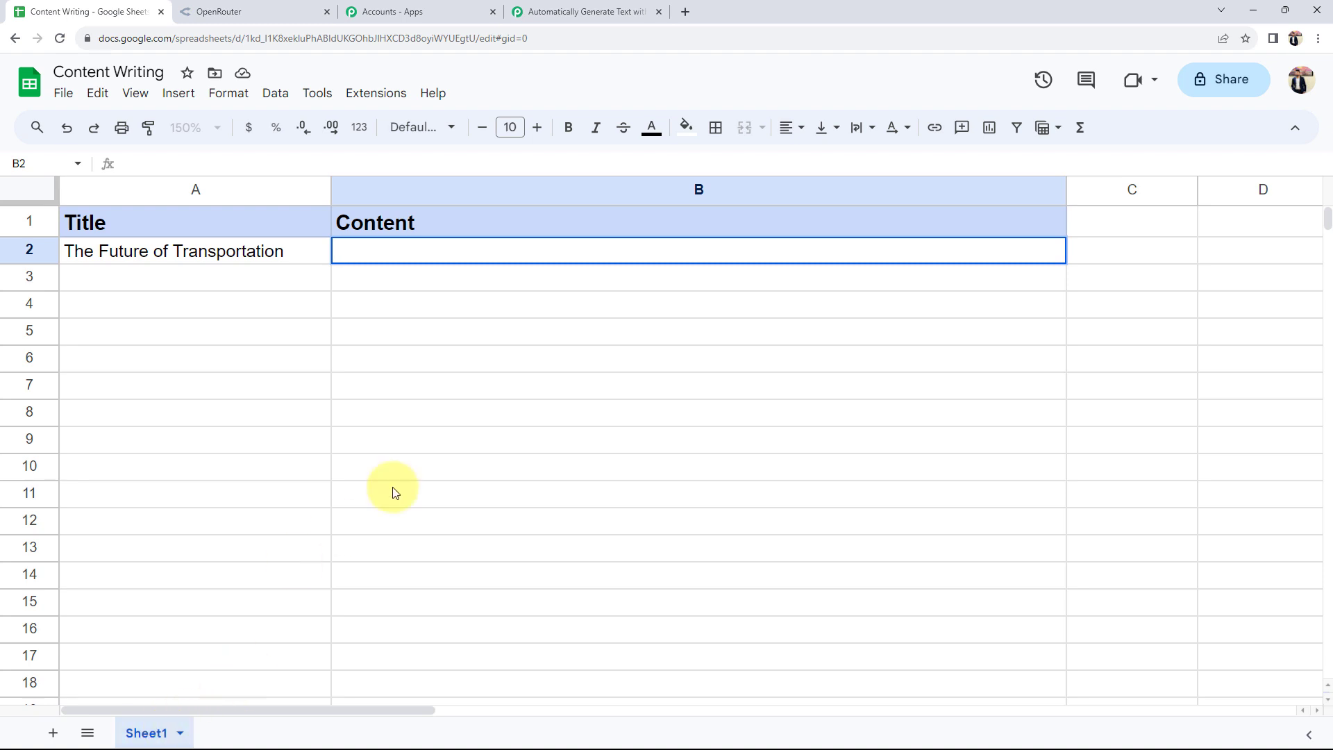
left_click(587, 11)
scroll(229, 458, "down", 2)
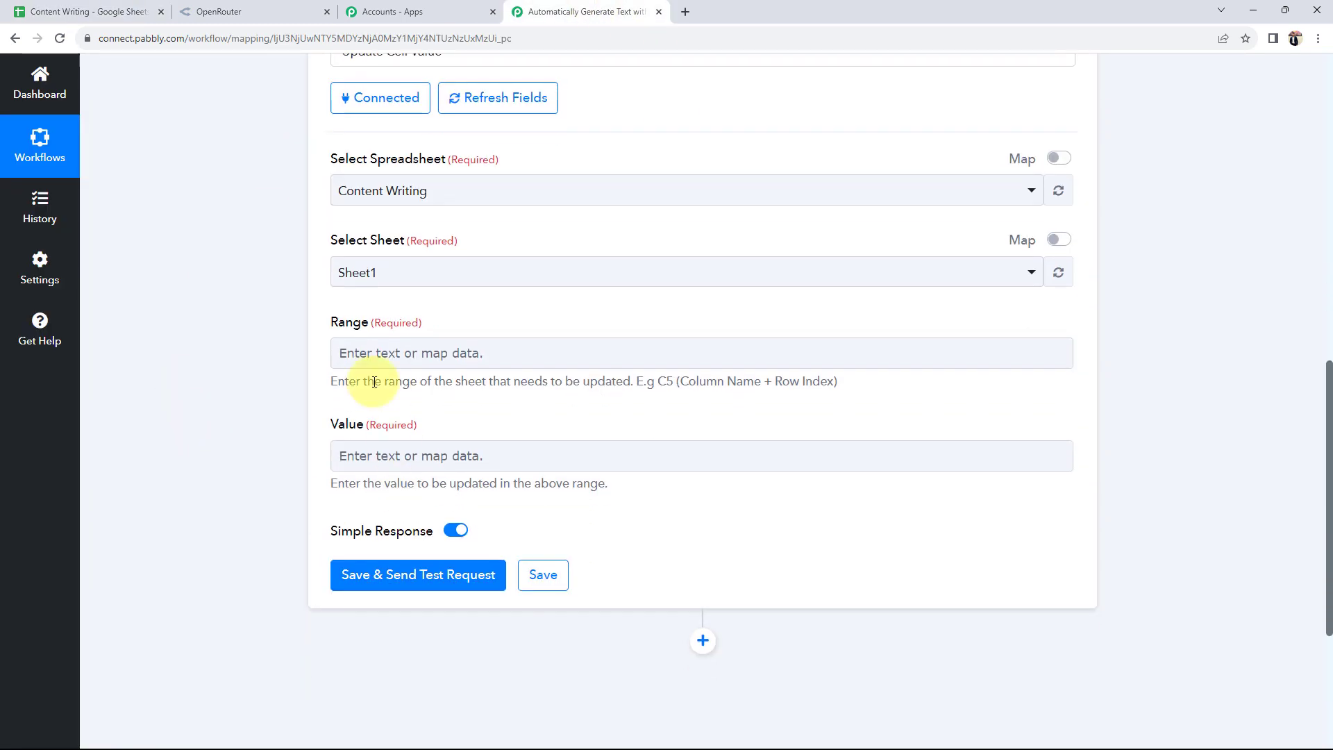
double_click(340, 323)
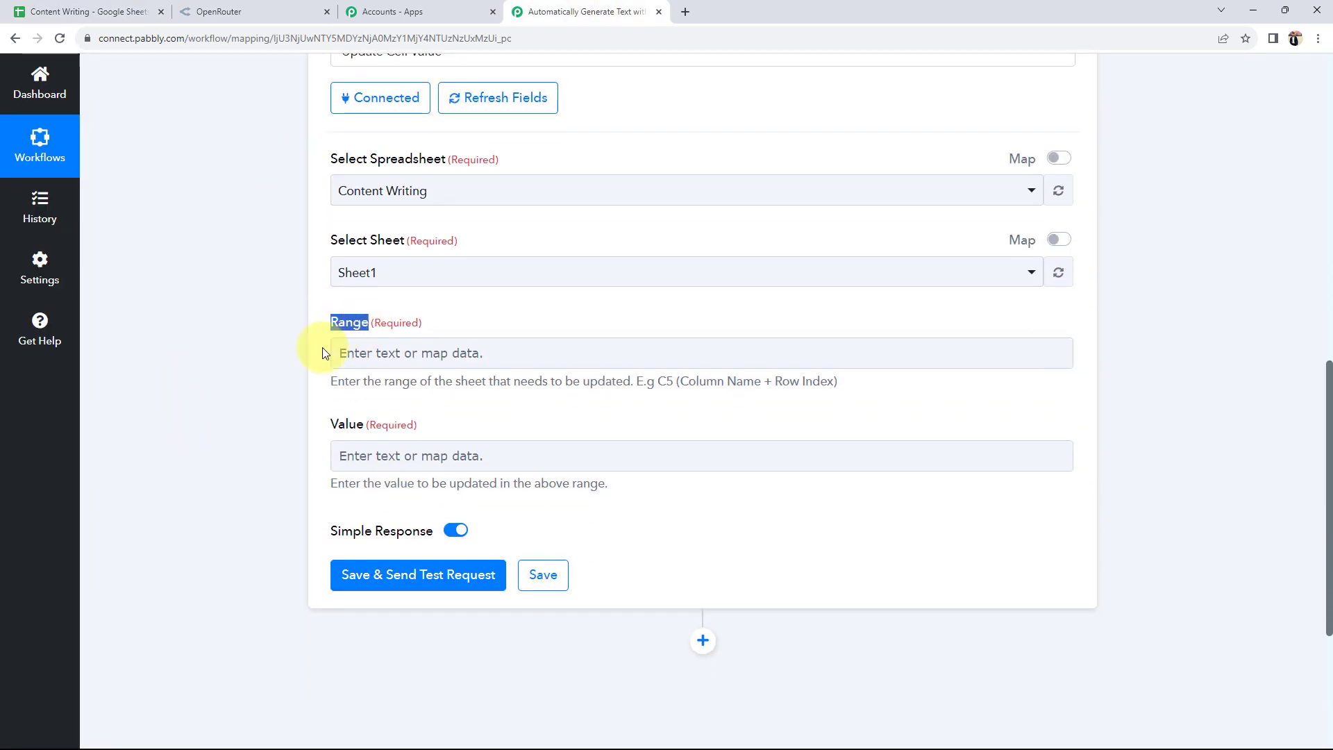
left_click(278, 365)
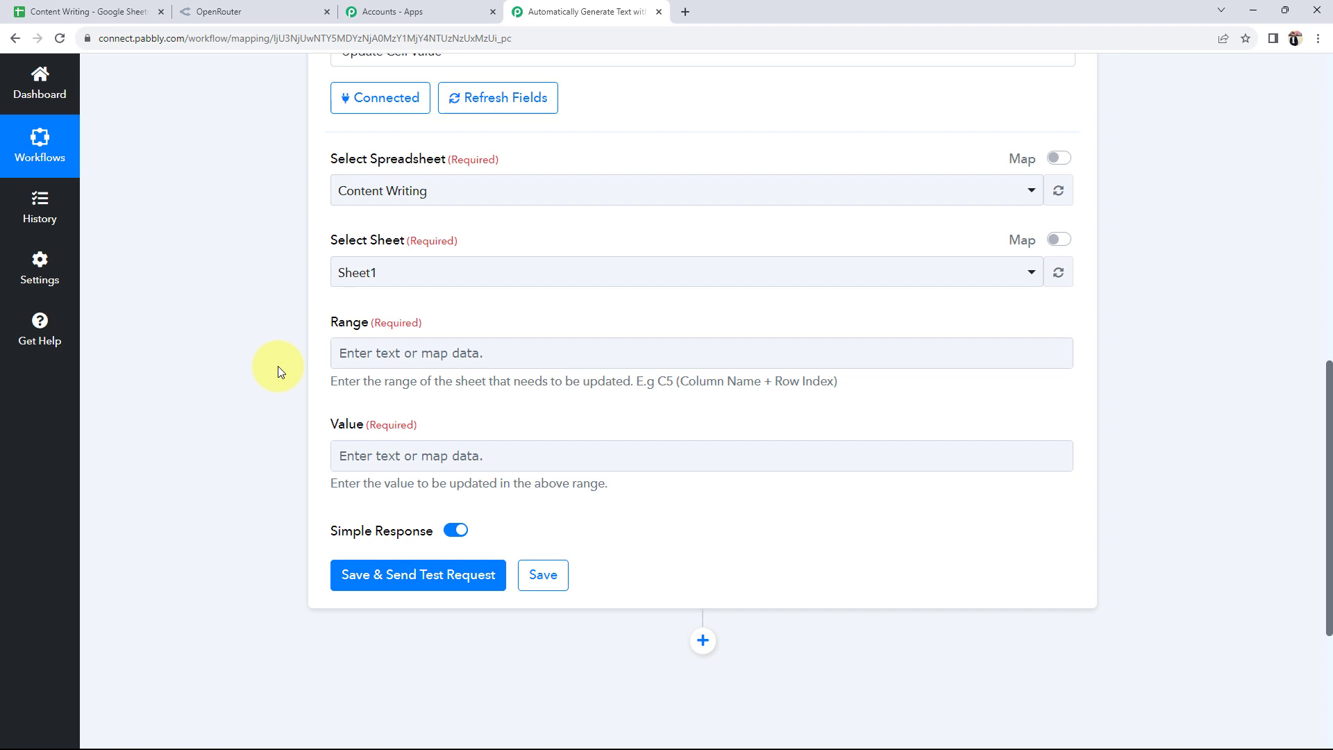
left_click_drag(680, 381, 838, 384)
left_click(417, 352)
left_click(264, 332)
Step: Check cells A2 and B2 in the sheet, then type B to begin the Range
left_click(84, 12)
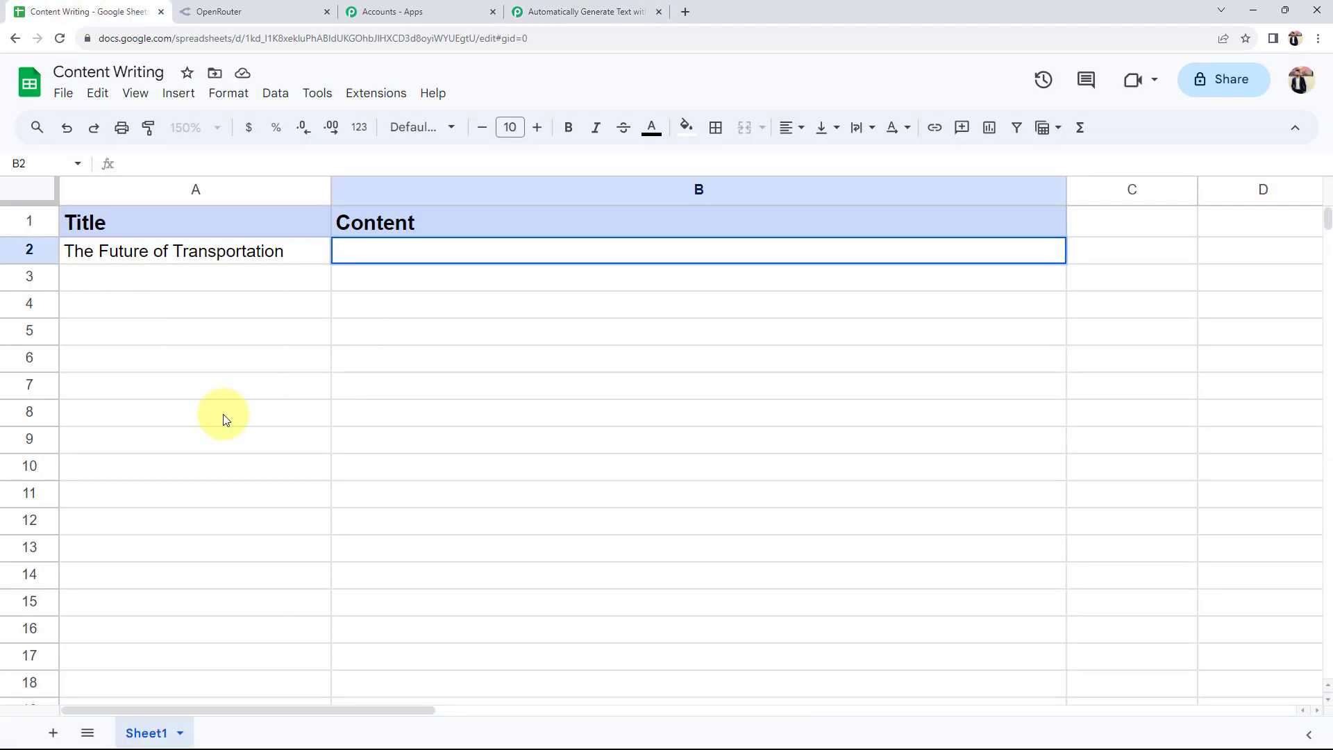
left_click(400, 356)
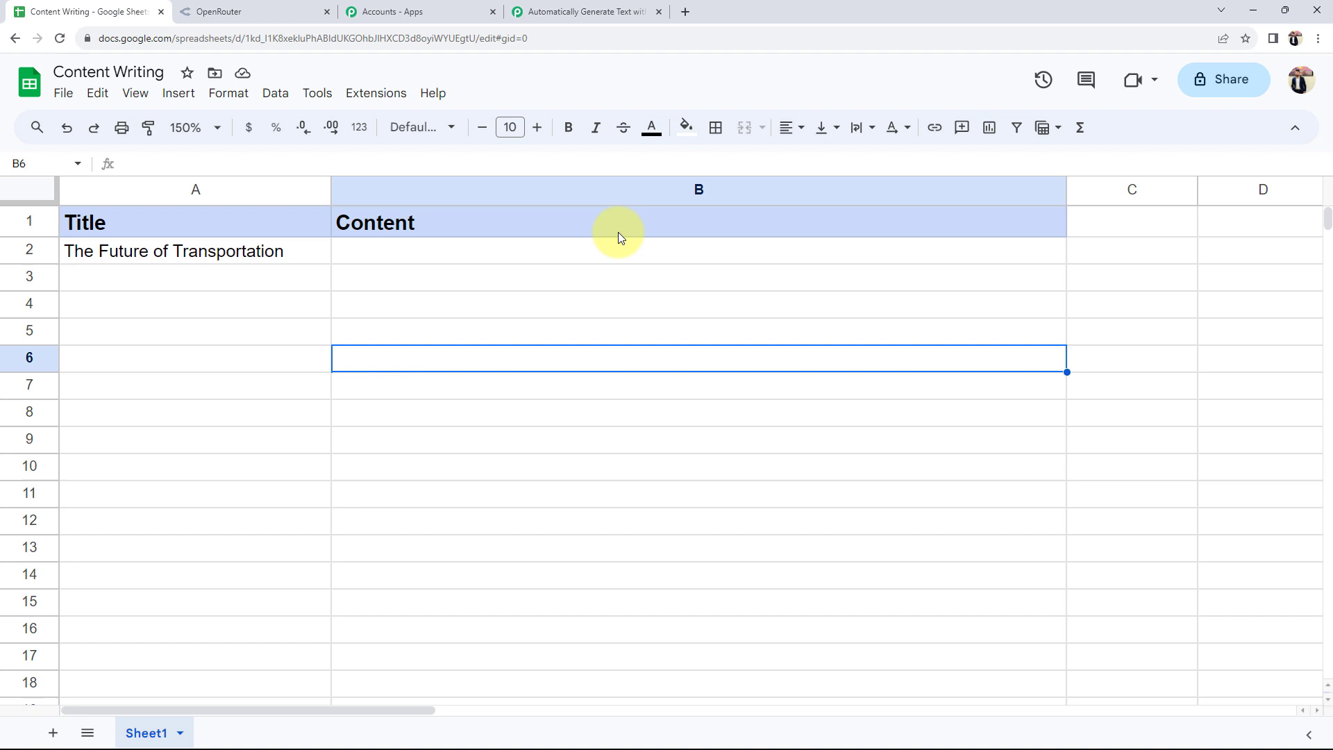
left_click(656, 187)
left_click(223, 355)
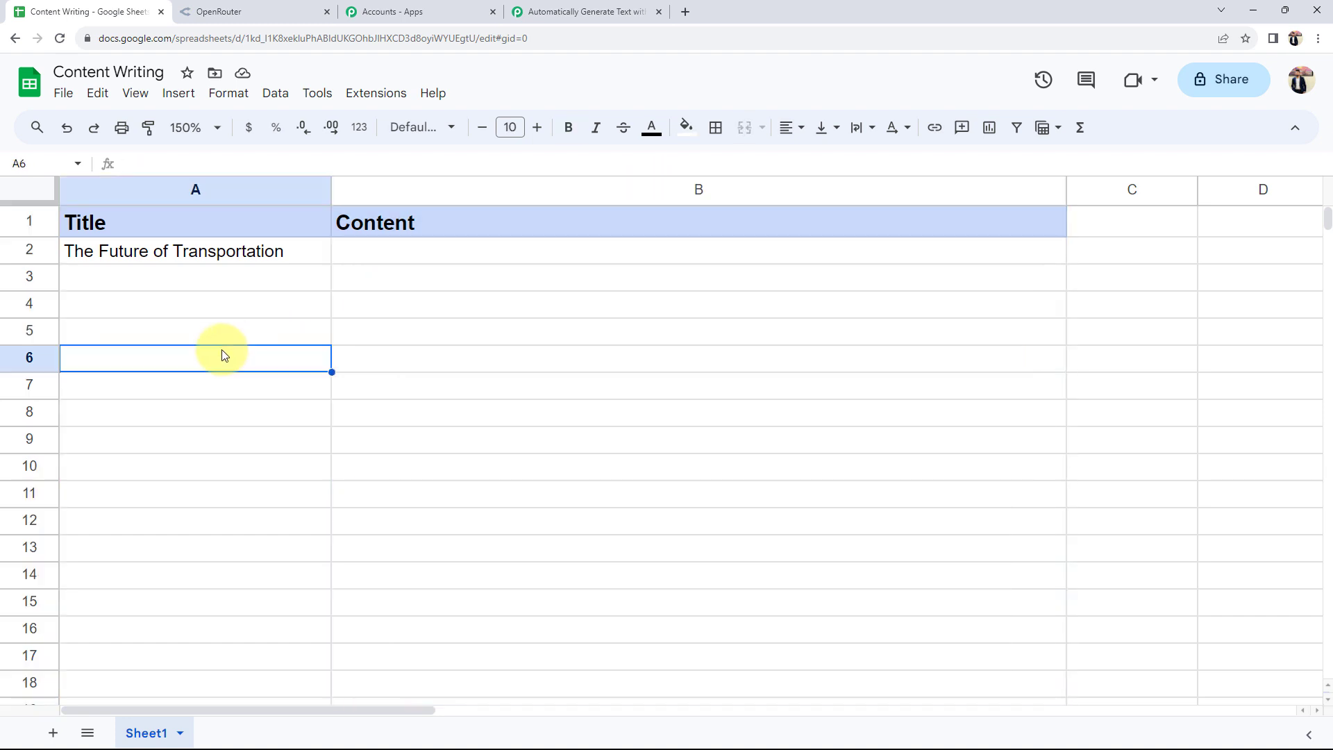
left_click(182, 250)
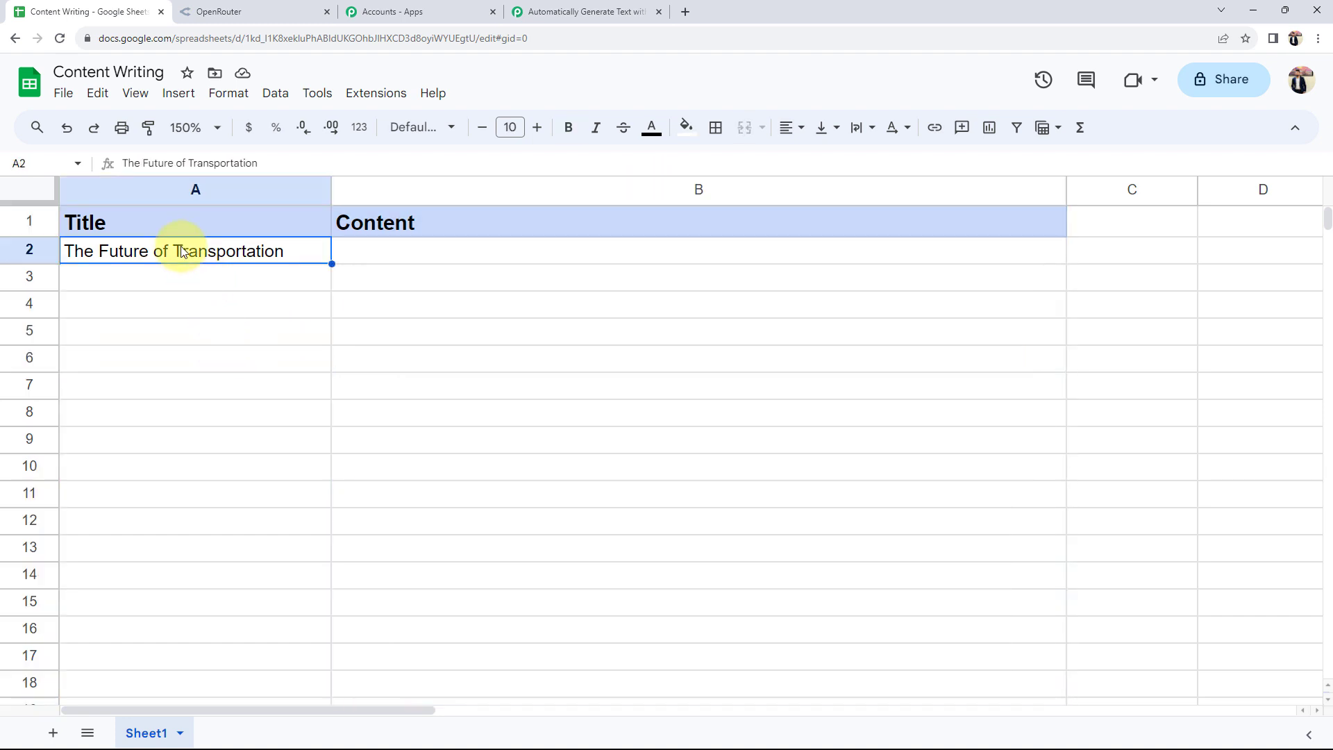
left_click(393, 257)
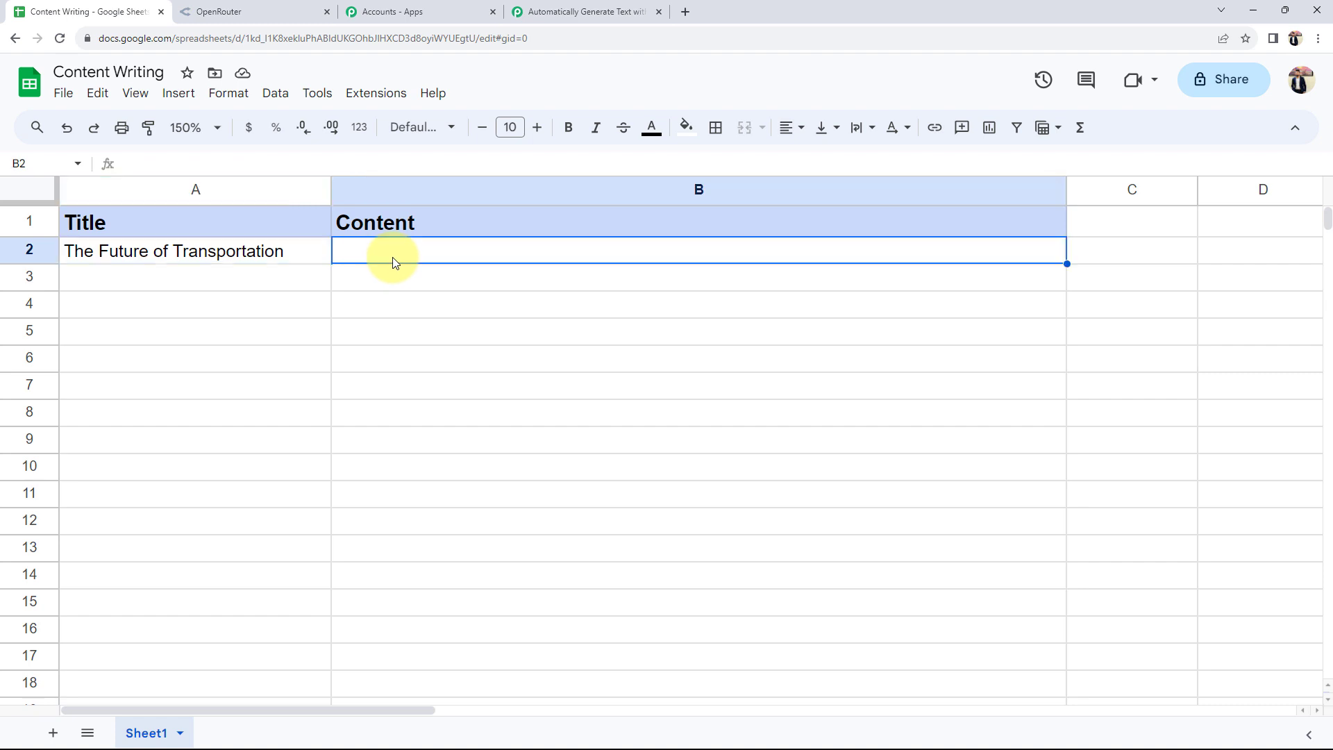
left_click(525, 11)
left_click(347, 352)
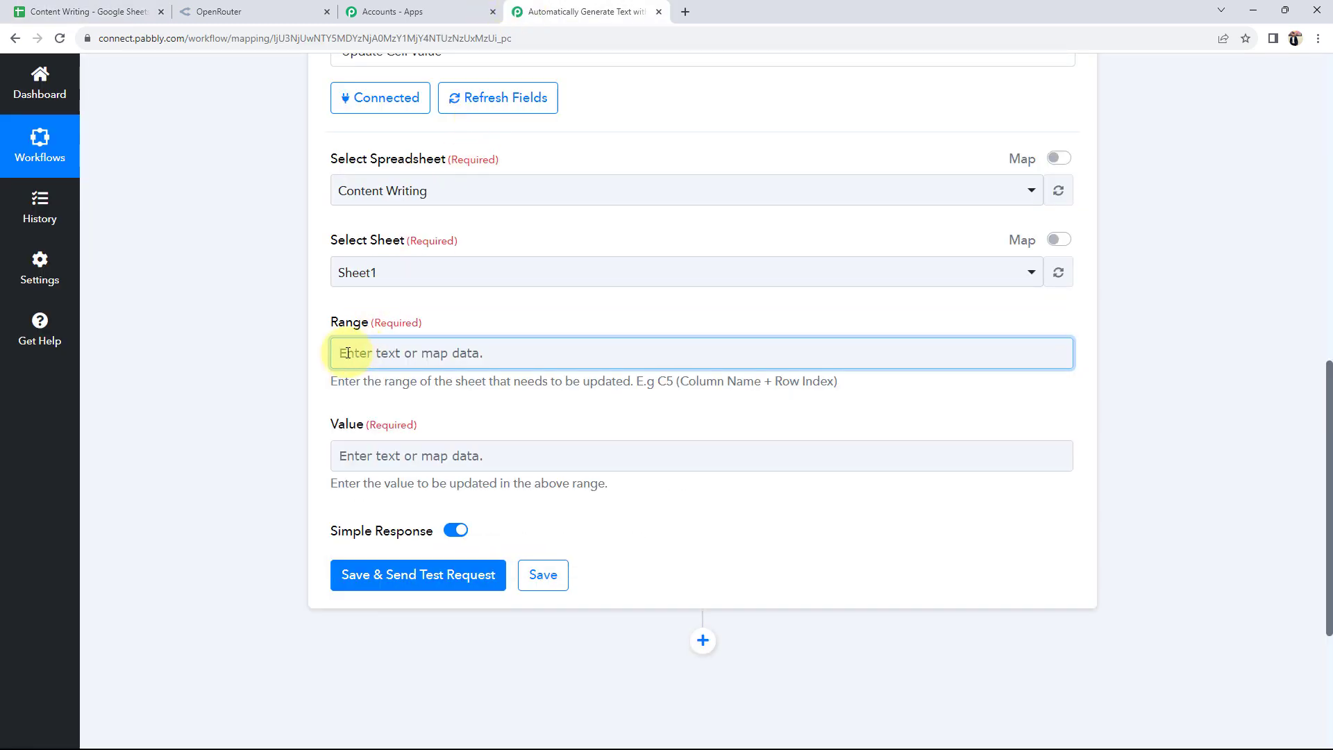
type("B")
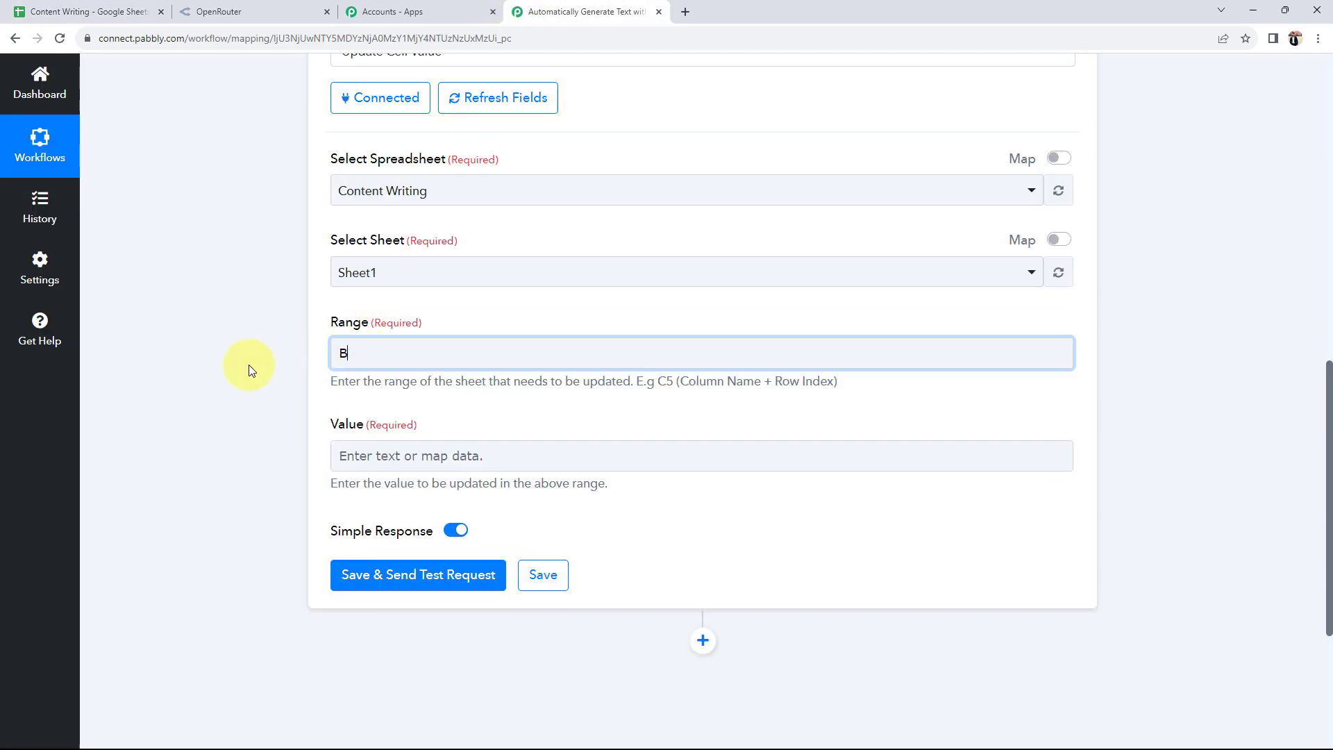
Step: Compare title rows A2 and A5 with their Content cells, then bring up data for the Range
left_click(67, 6)
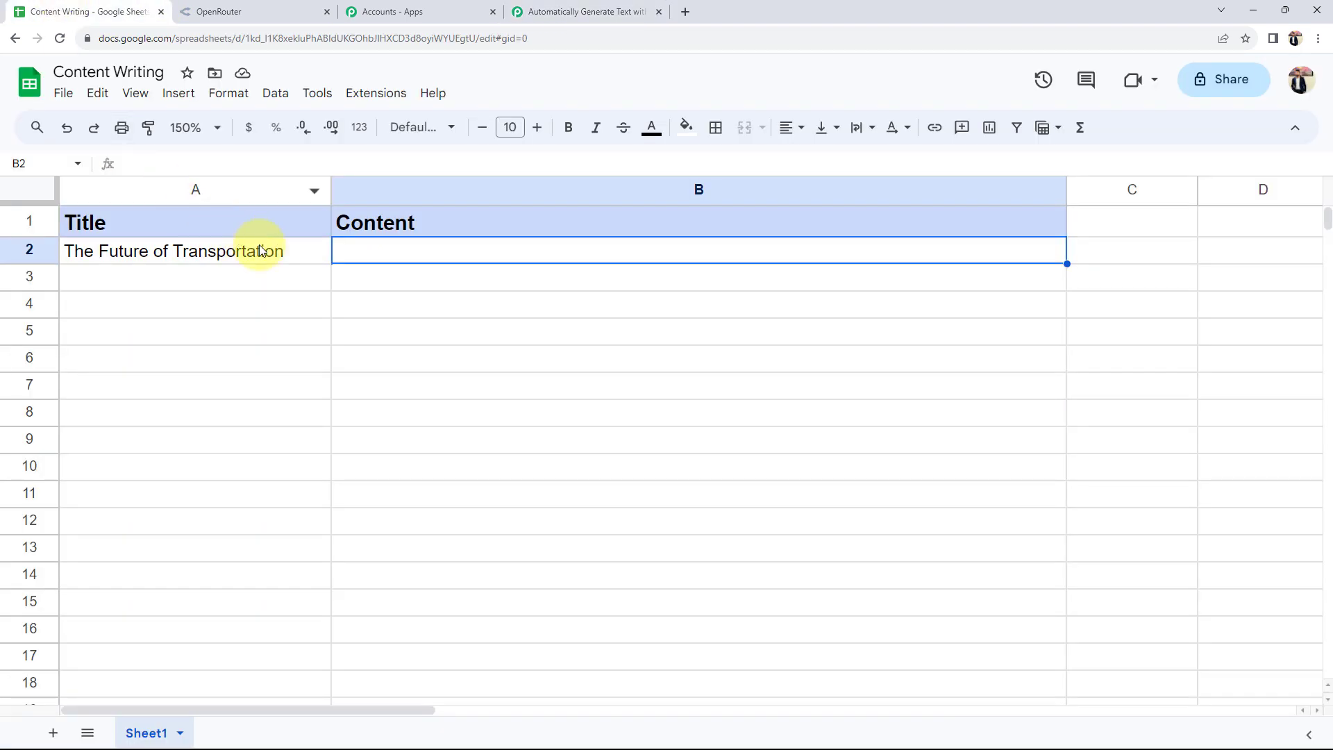
left_click(232, 266)
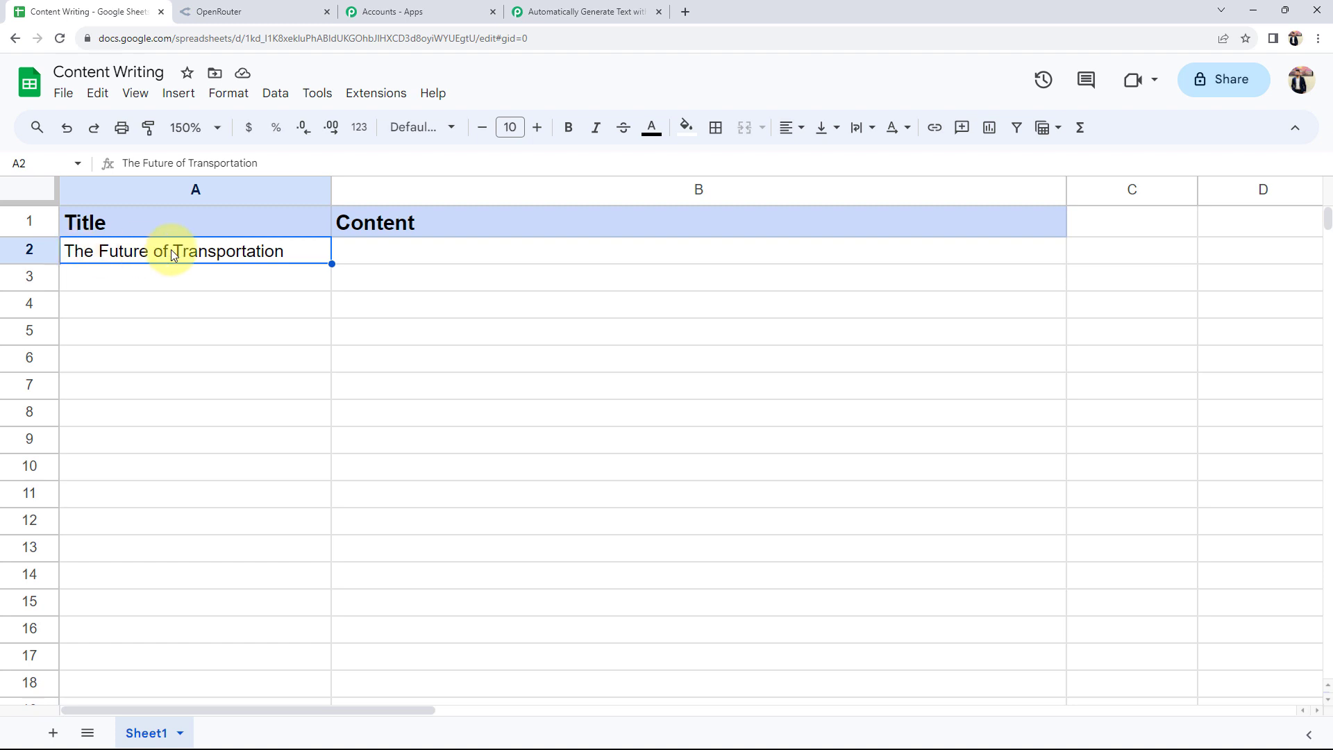
left_click(166, 336)
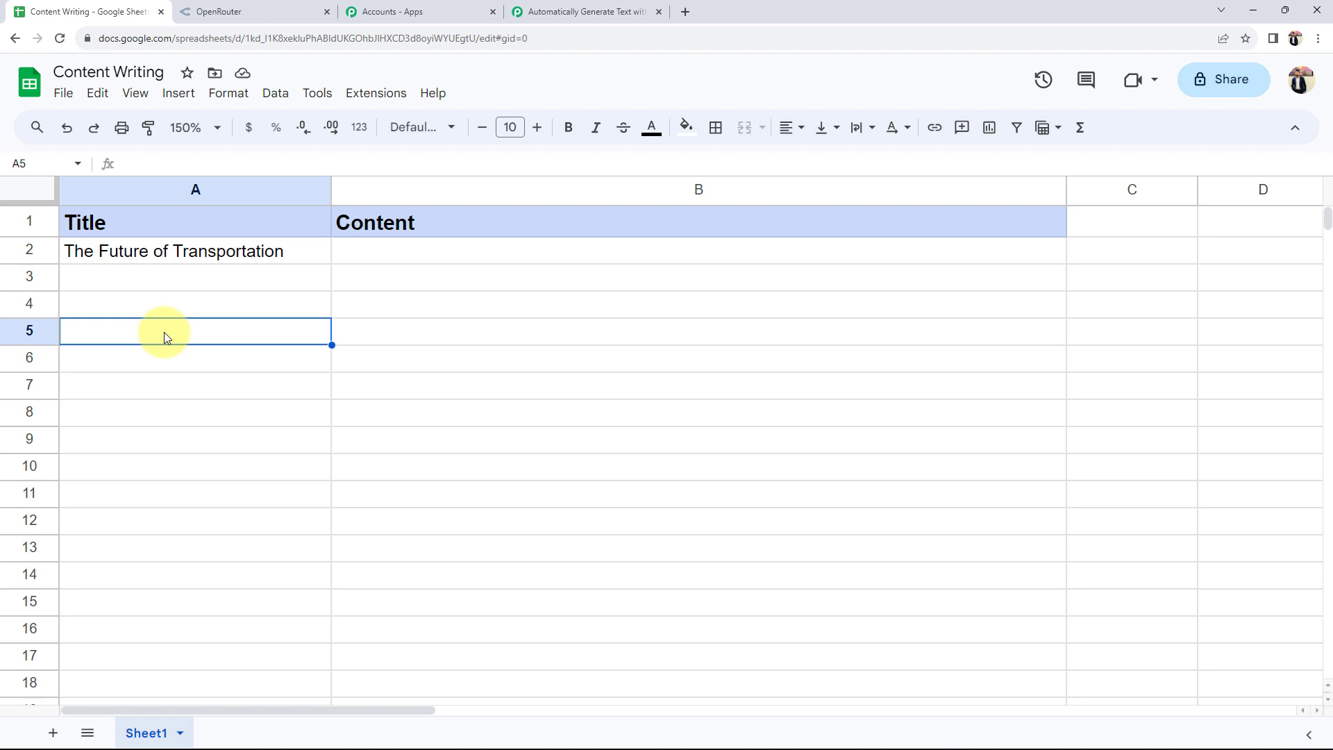
left_click(406, 338)
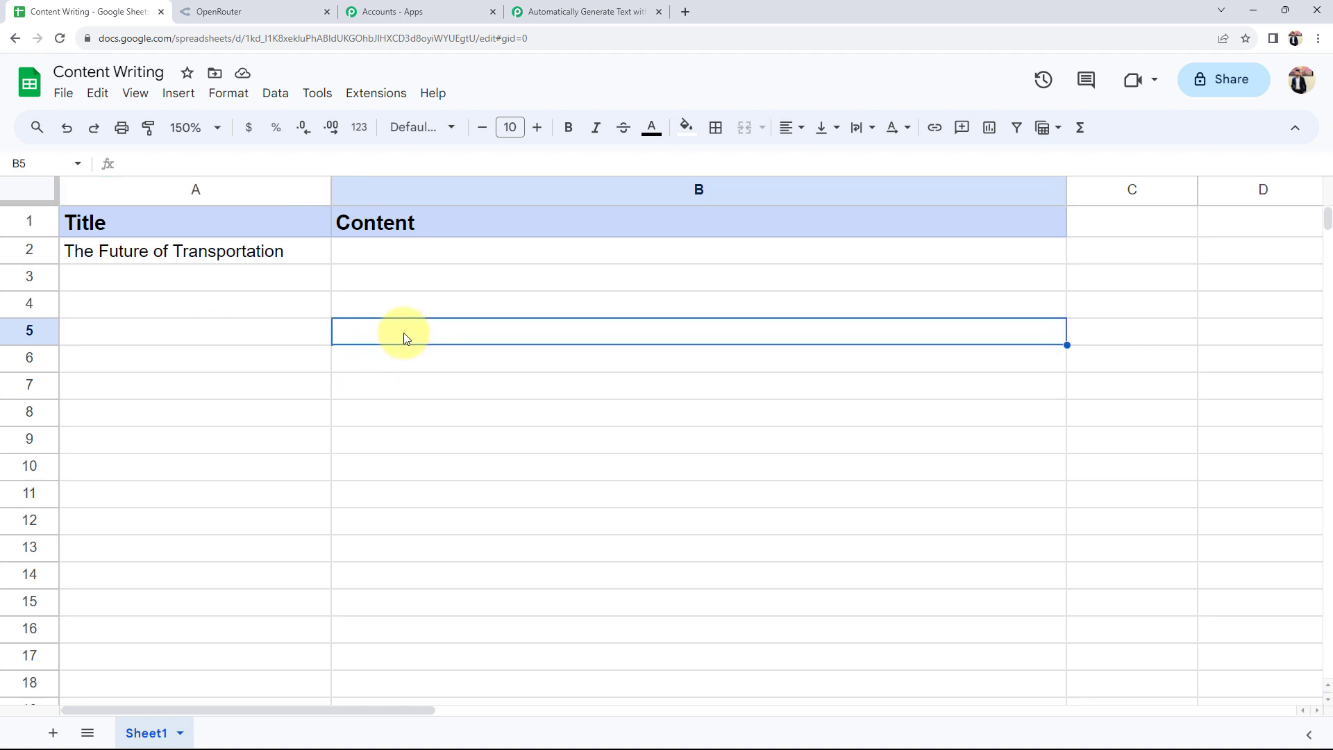
left_click(563, 12)
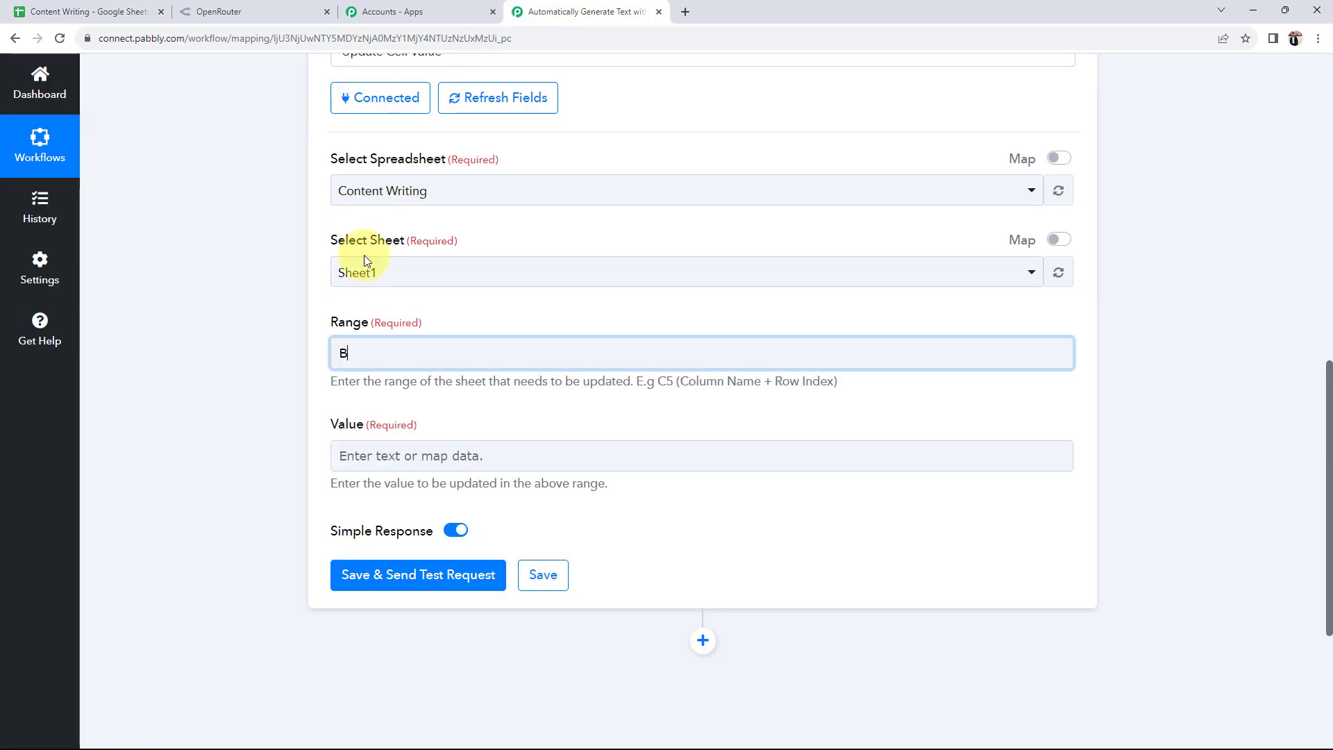
left_click(375, 356)
Step: Append the trigger's '1. RowIndex' after B in the Range field
left_click(539, 486)
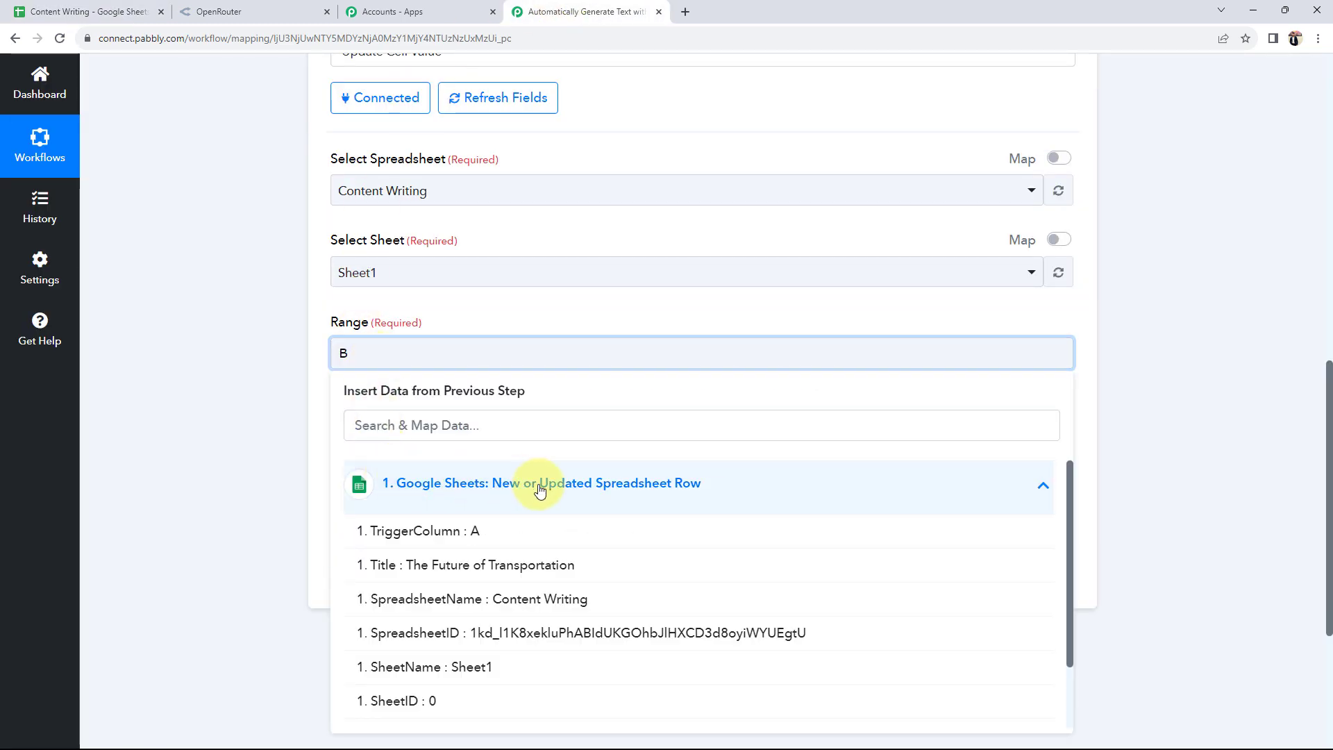
scroll(455, 684, "down", 1)
left_click(426, 661)
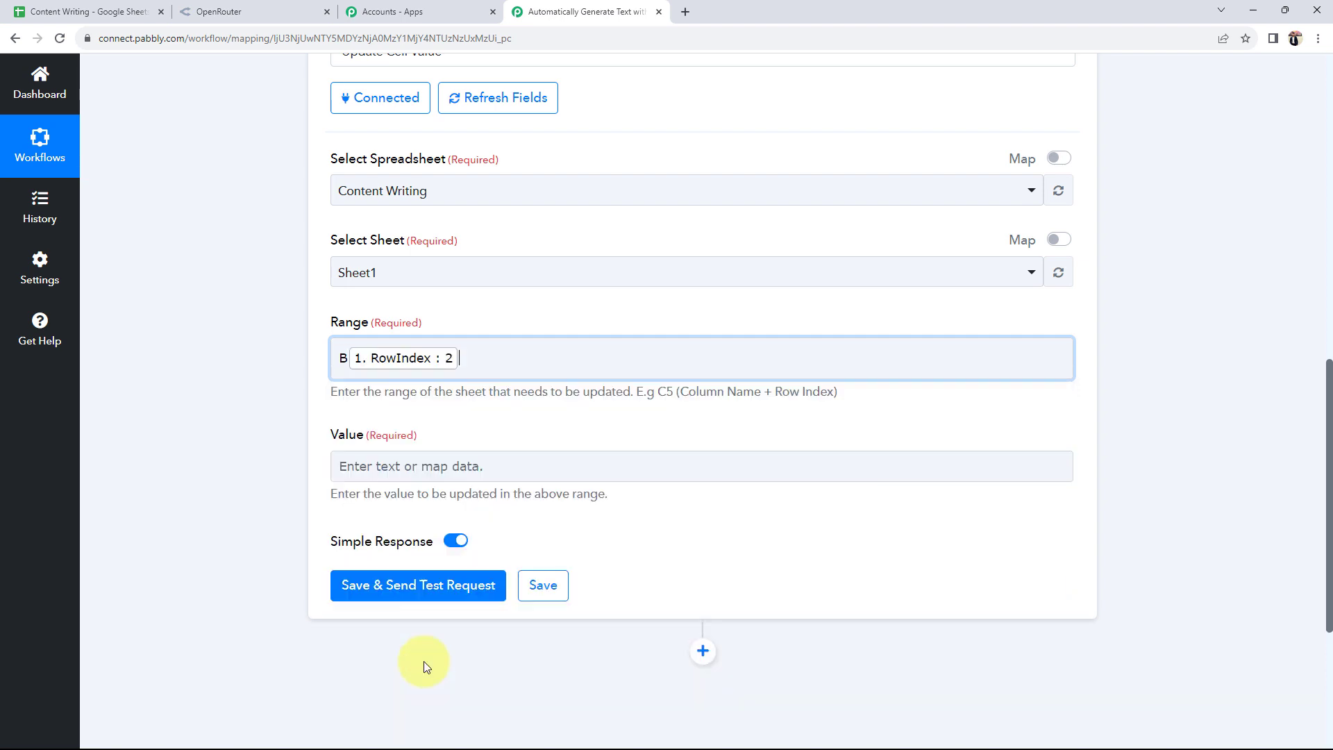
left_click(253, 386)
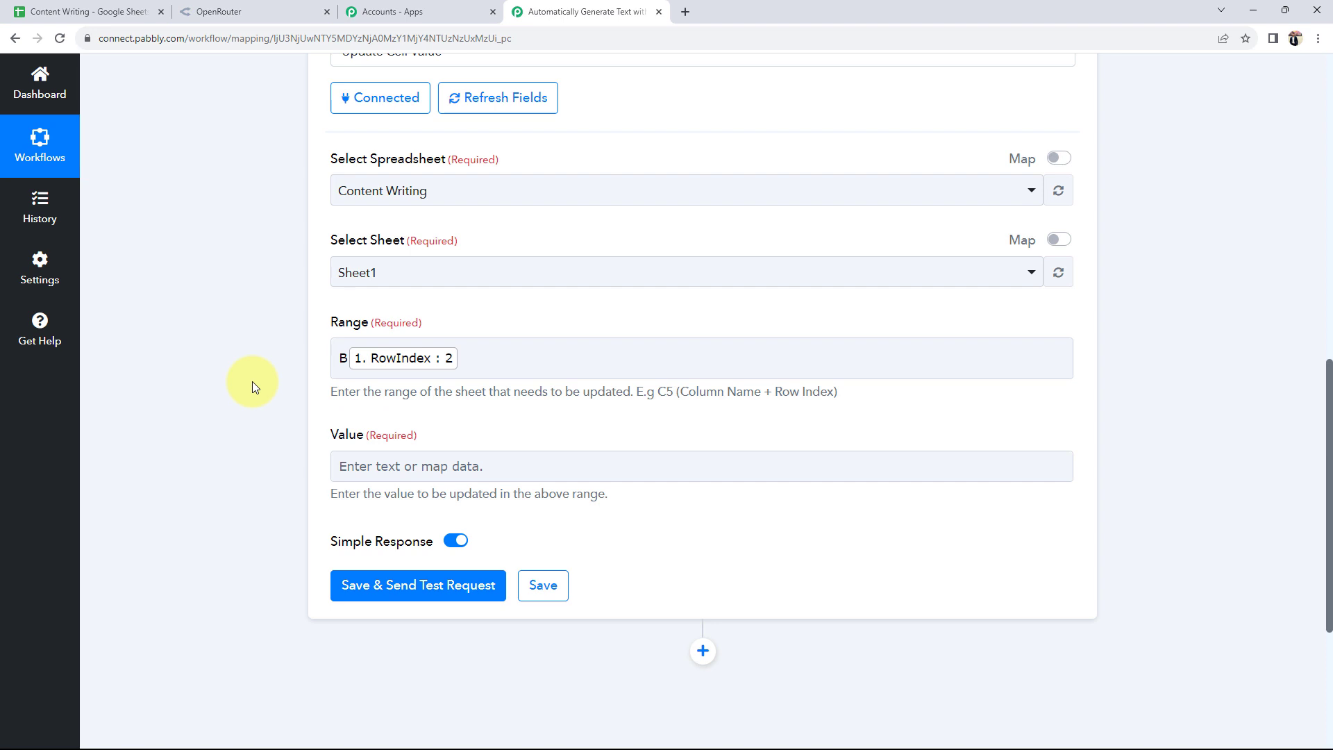
Step: Check Content cells down column B in the sheet, then open data choices for Value
left_click(83, 11)
left_click(466, 248)
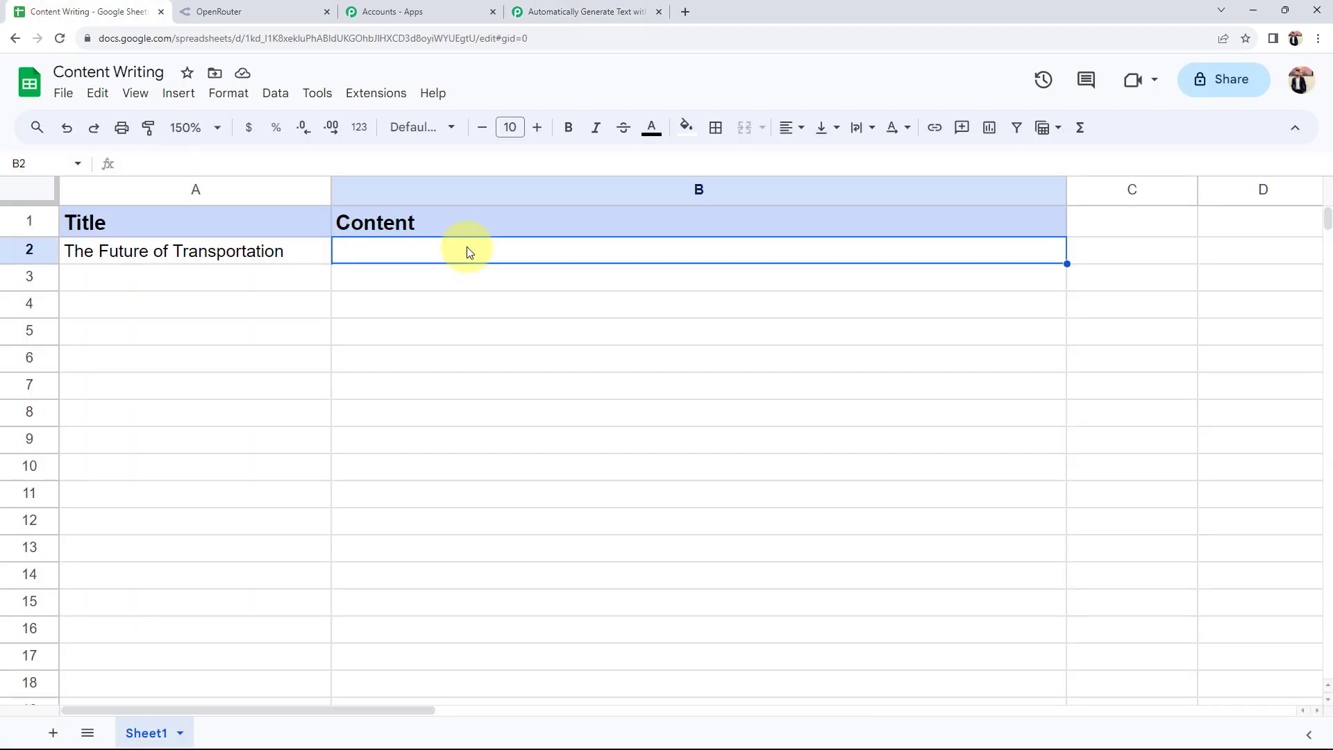
left_click(471, 331)
left_click(471, 415)
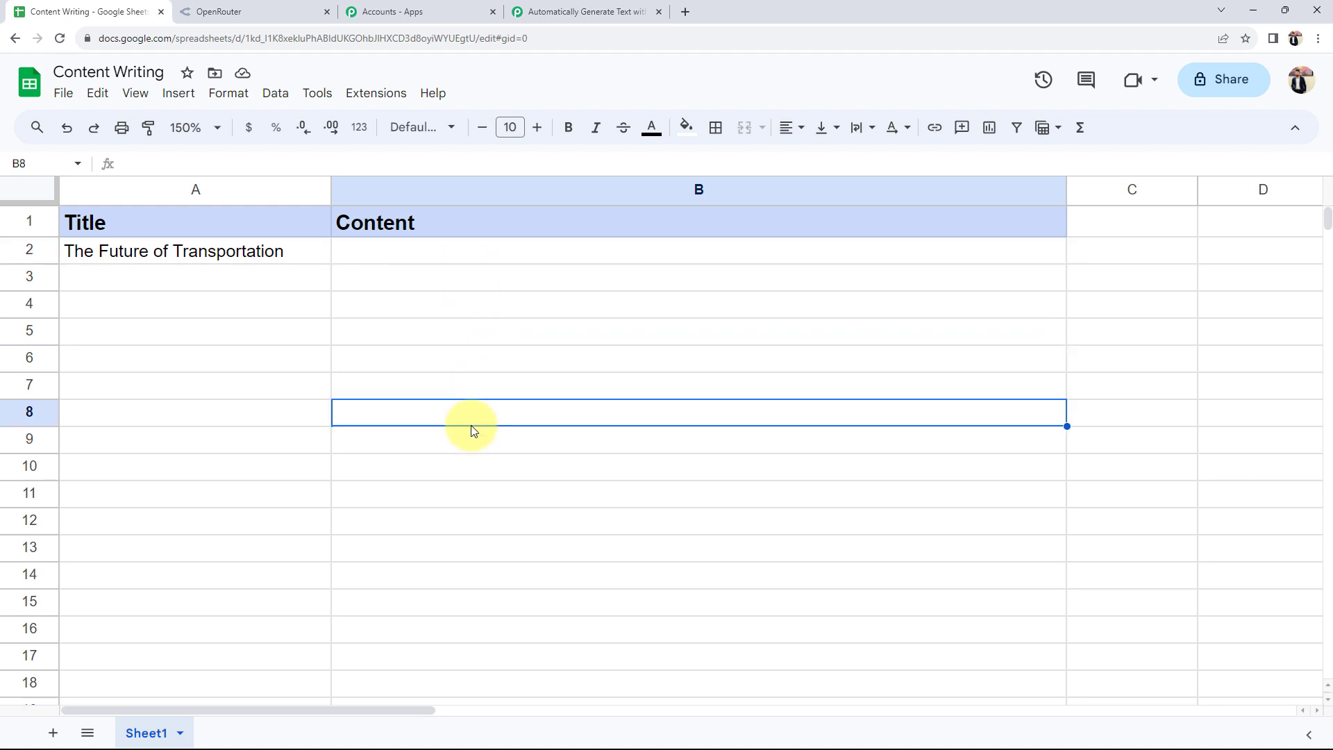
left_click(114, 440)
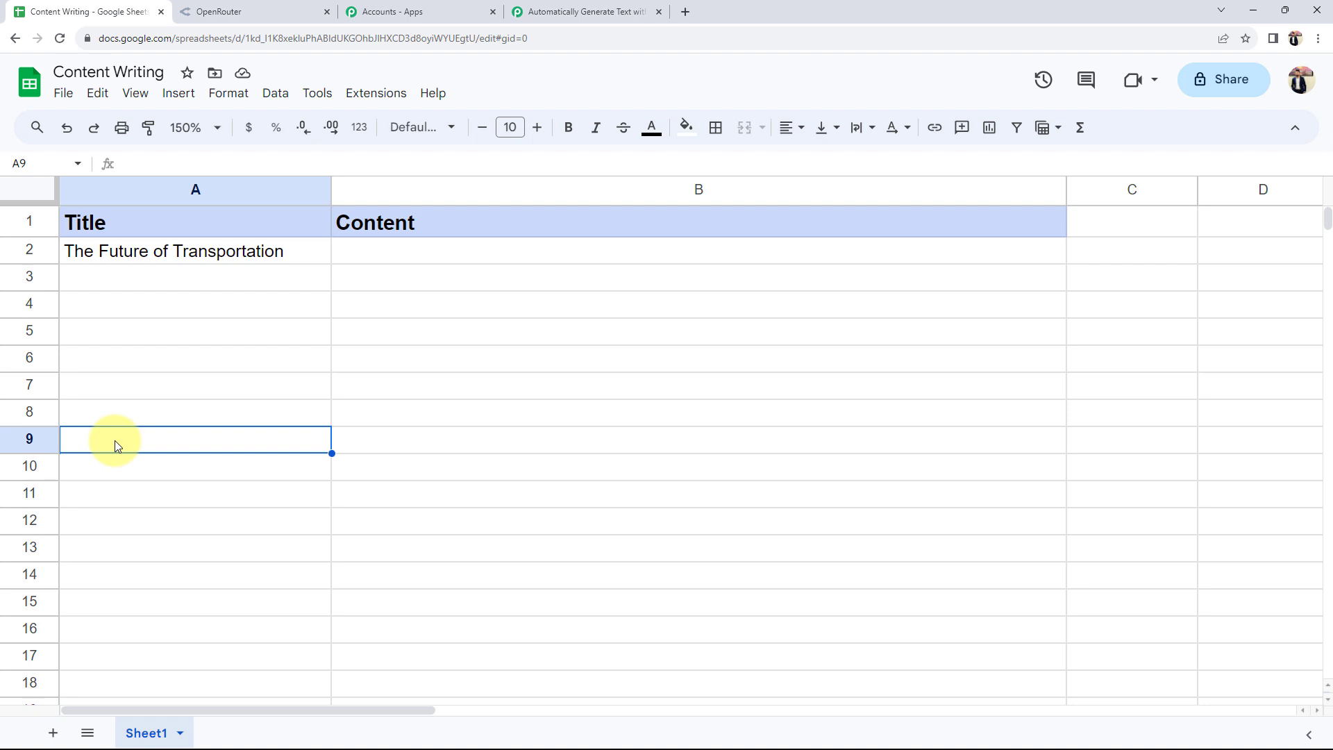
left_click(404, 448)
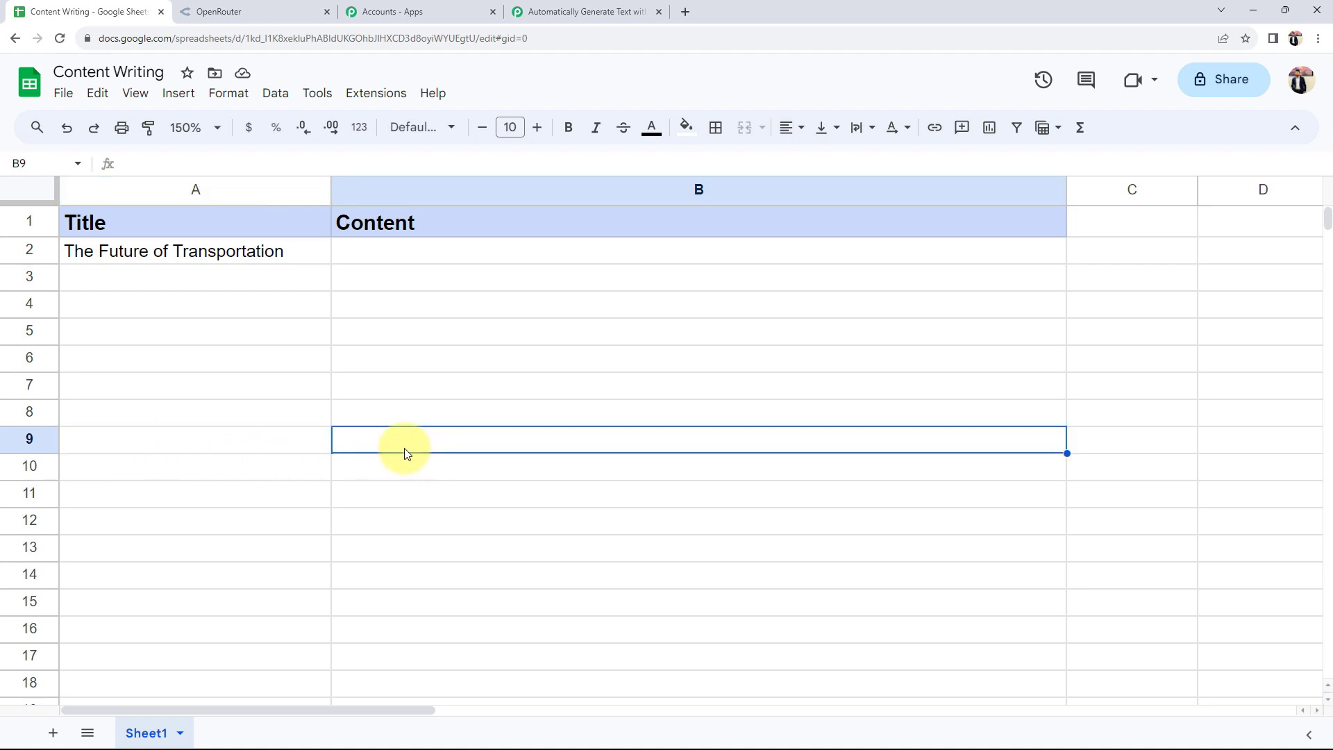
left_click(566, 11)
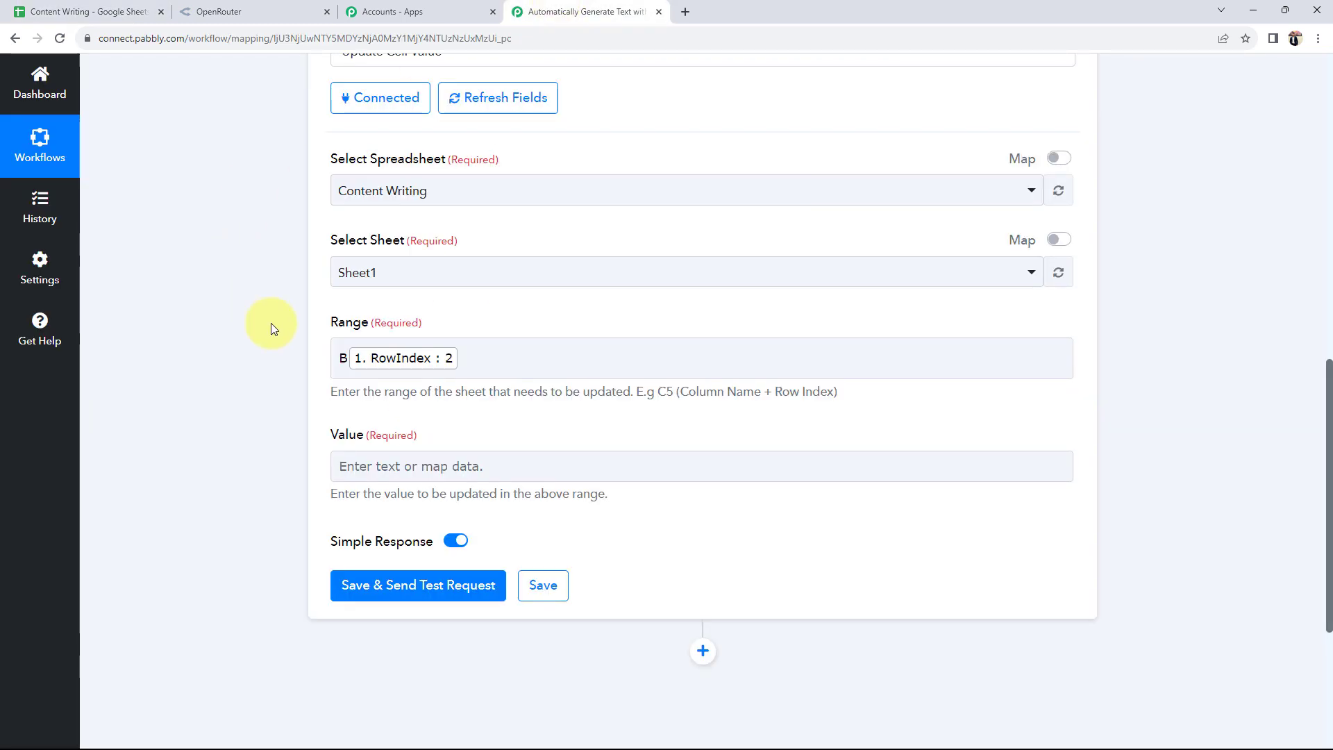
left_click(270, 363)
scroll(248, 417, "down", 1)
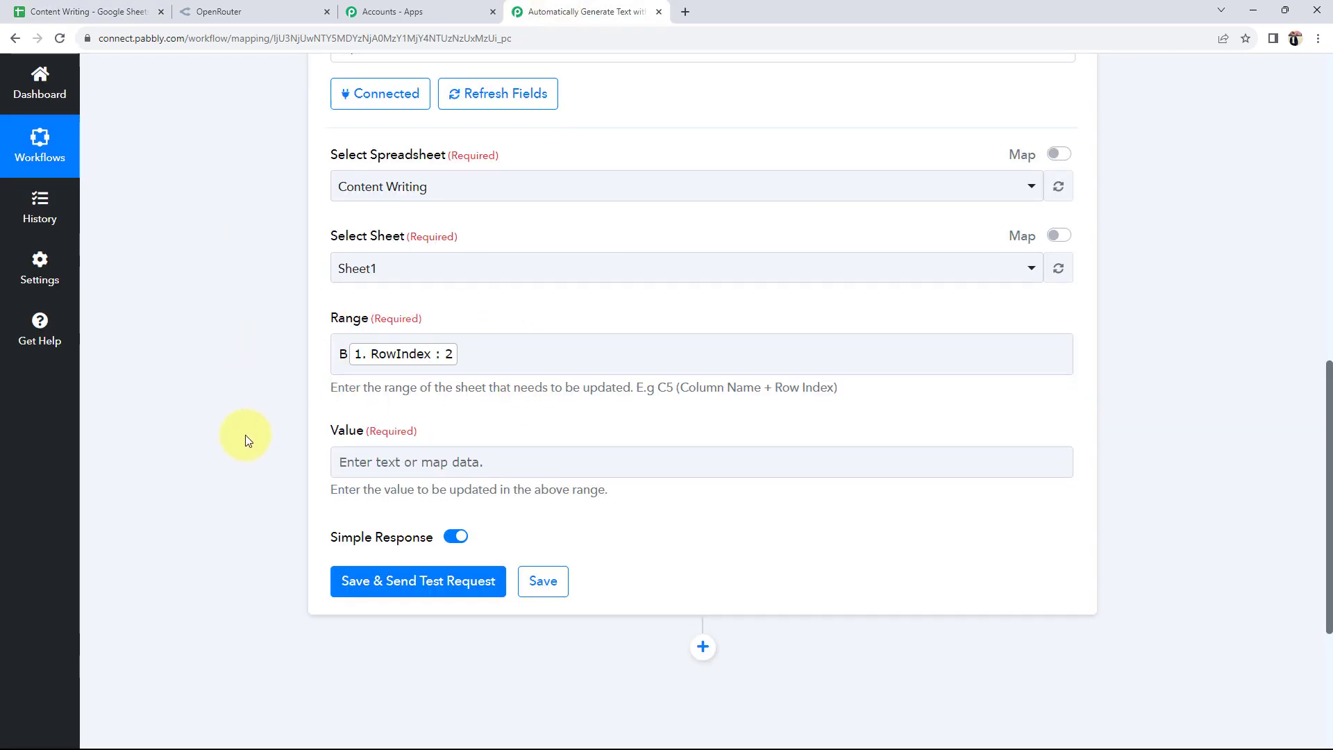
left_click(362, 407)
Step: Map OpenRouter's 'Choices 0 Message Content' into the Value field
scroll(197, 440, "down", 2)
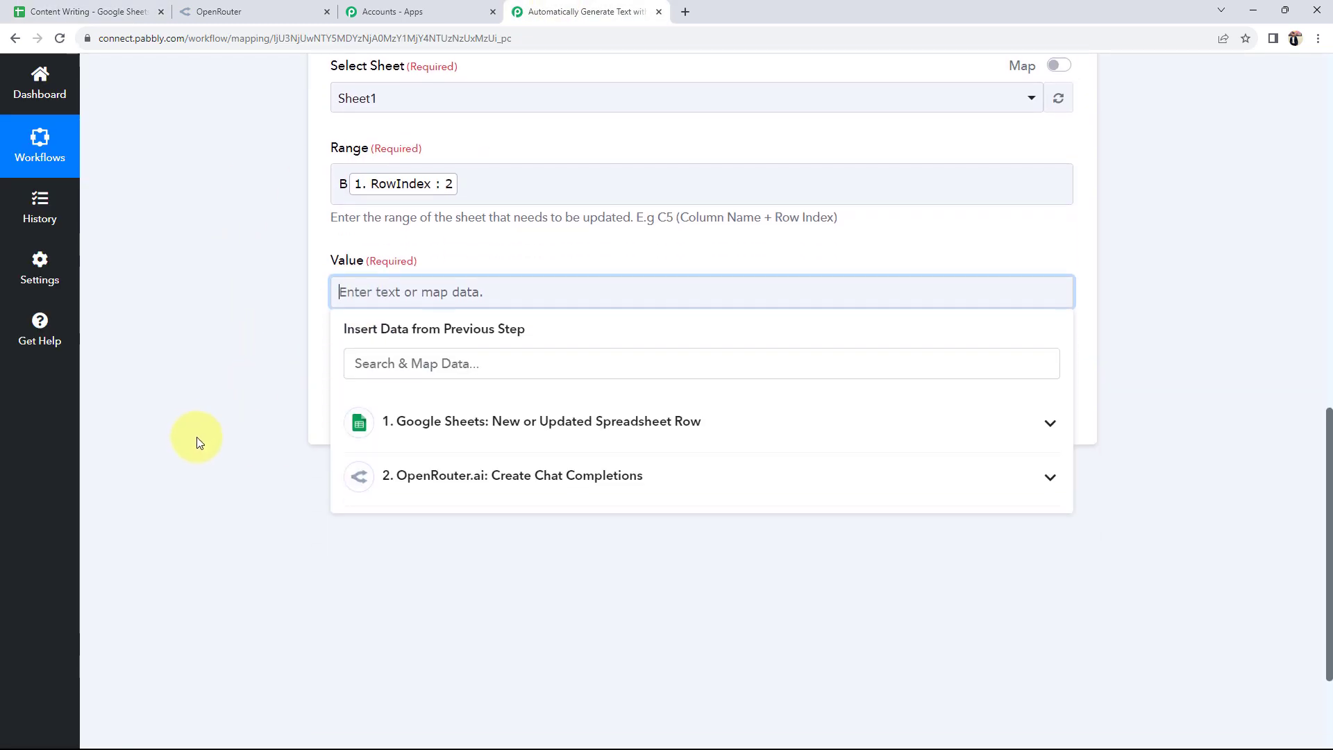
left_click(456, 448)
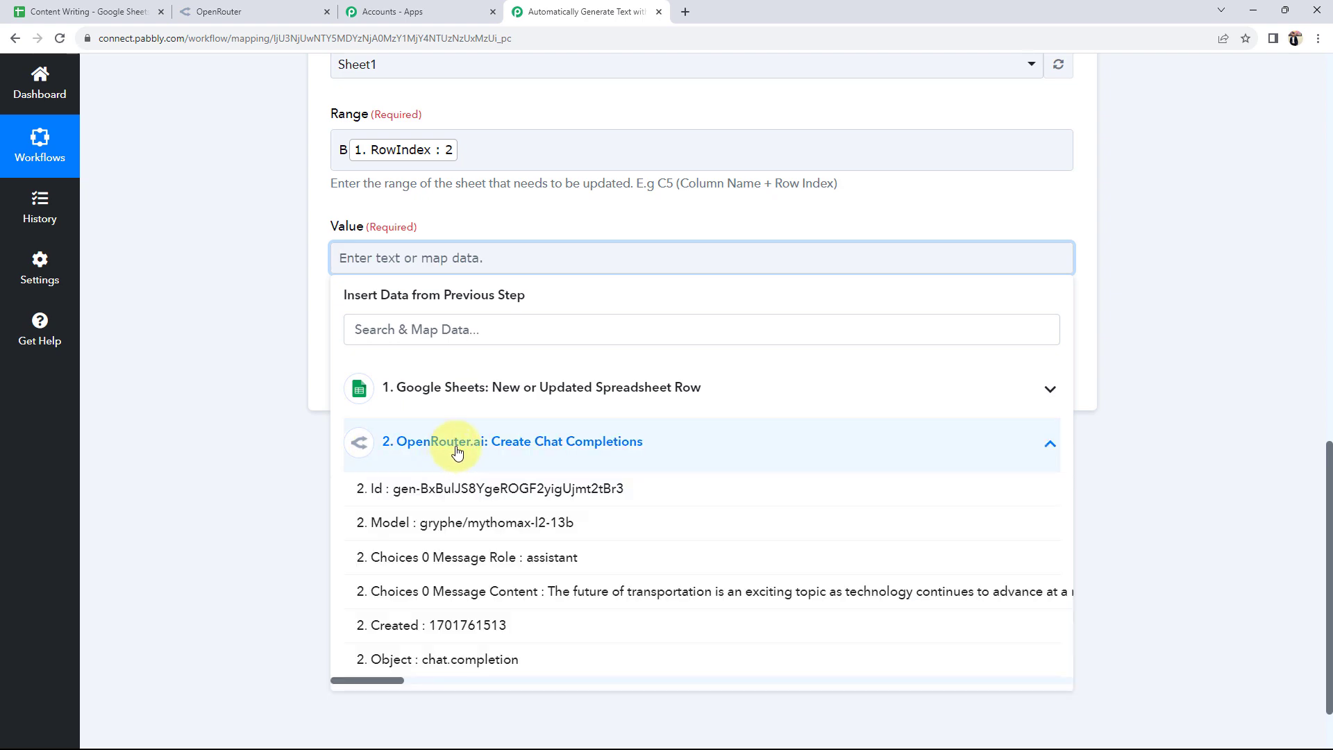
left_click(581, 591)
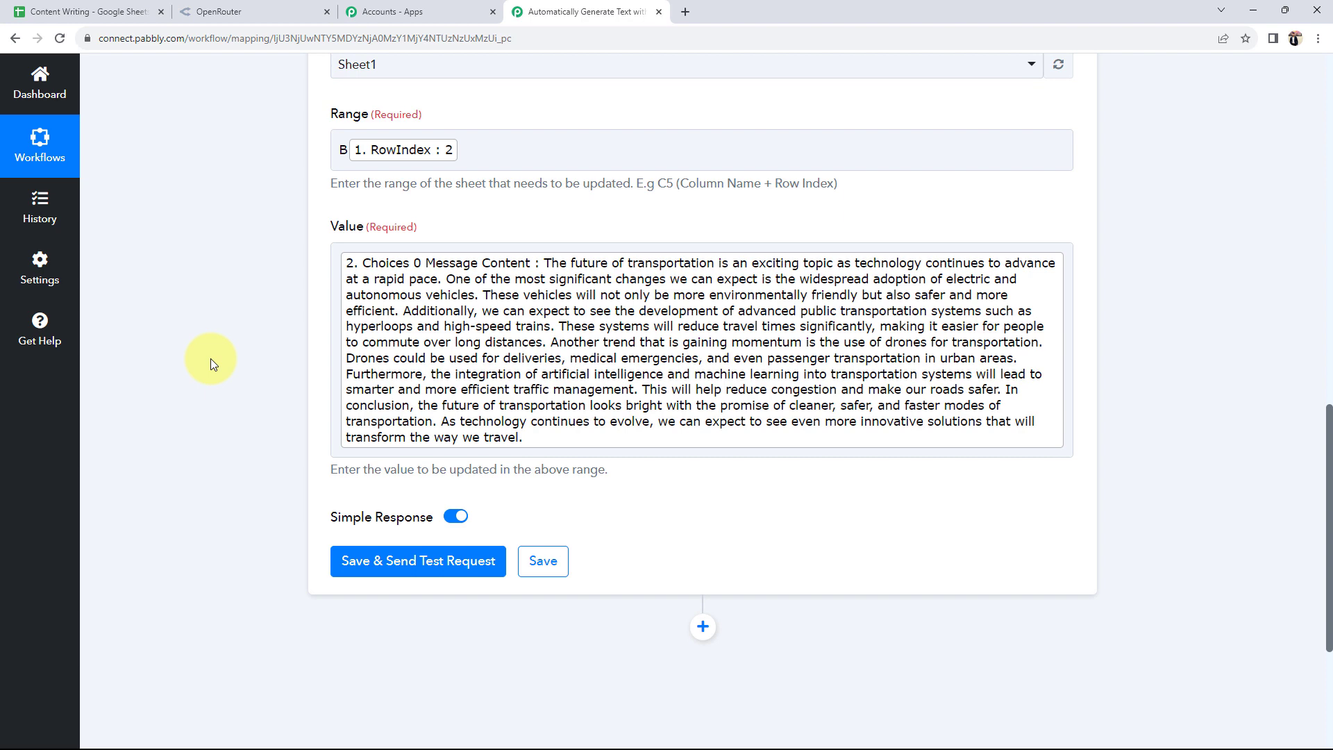
Step: Save and send a test request, confirming one cell updated at Sheet1!B2
left_click(394, 556)
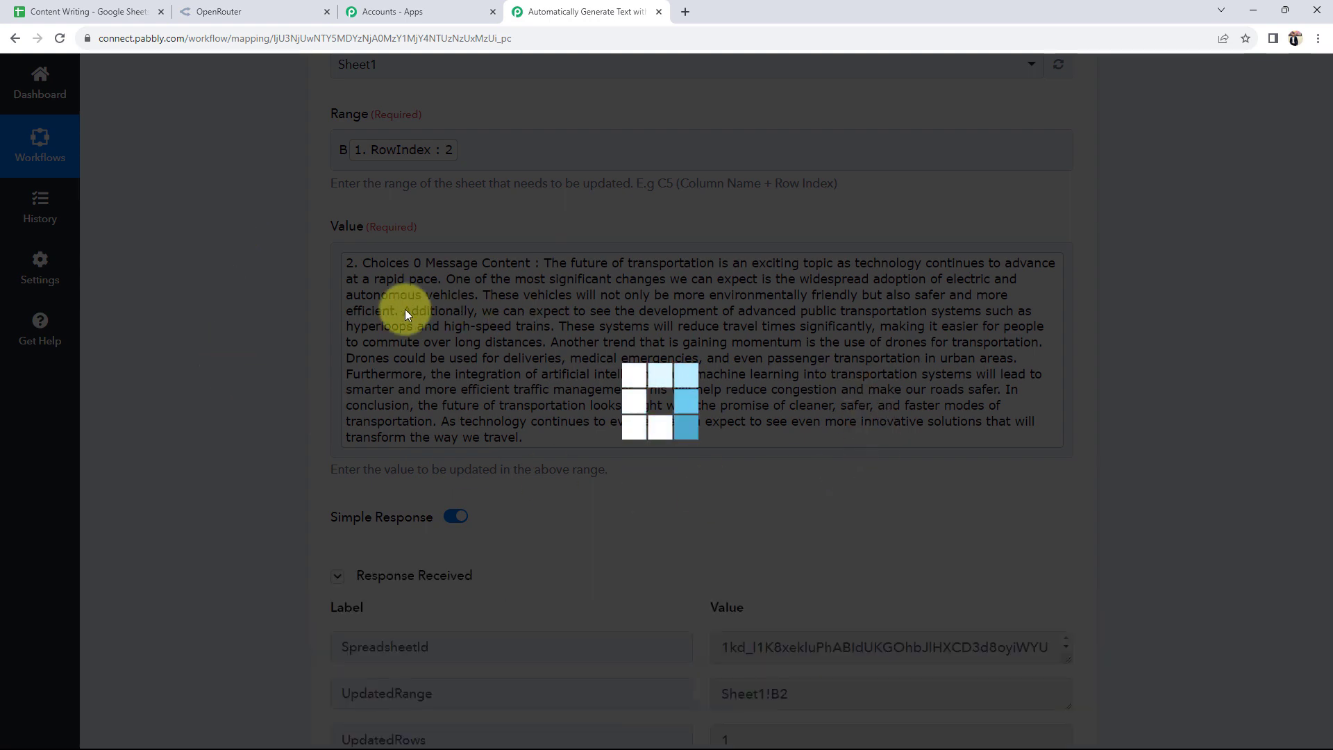
scroll(236, 405, "down", 4)
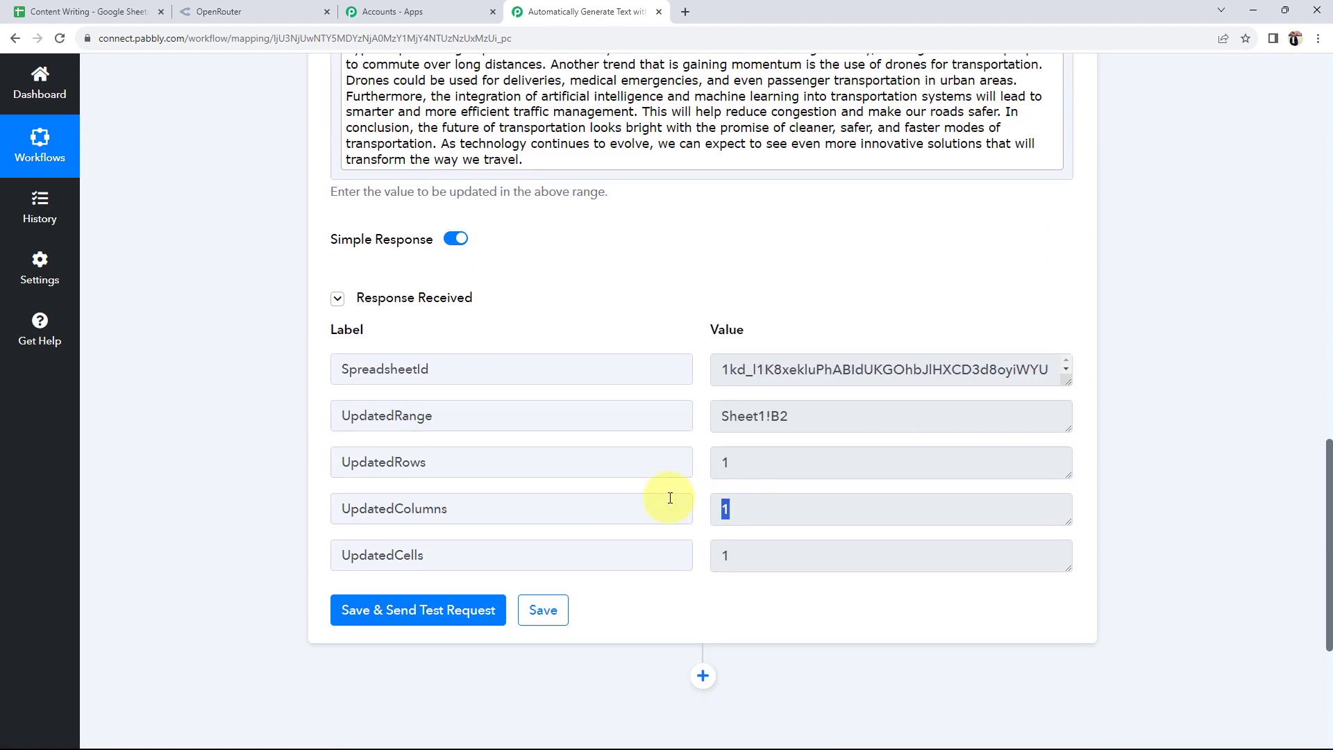
left_click(752, 456)
scroll(345, 451, "up", 5)
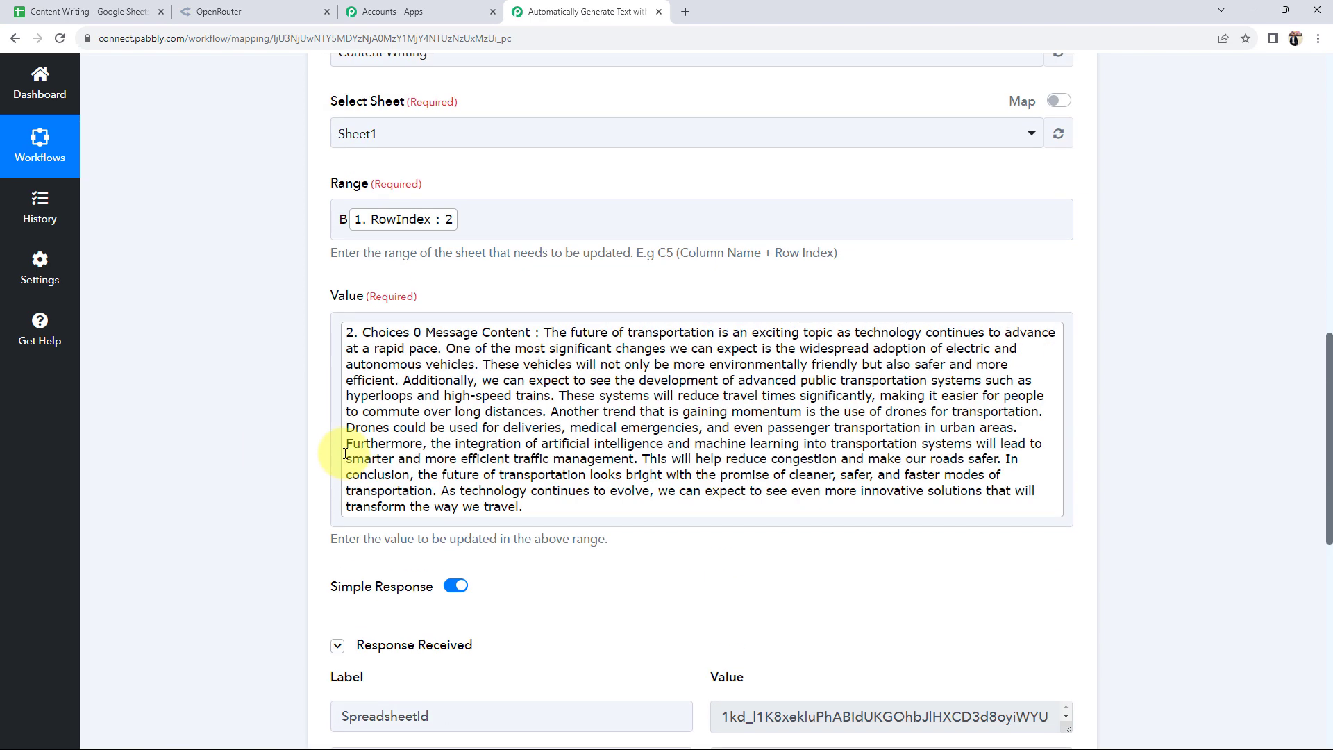
scroll(184, 375, "up", 2)
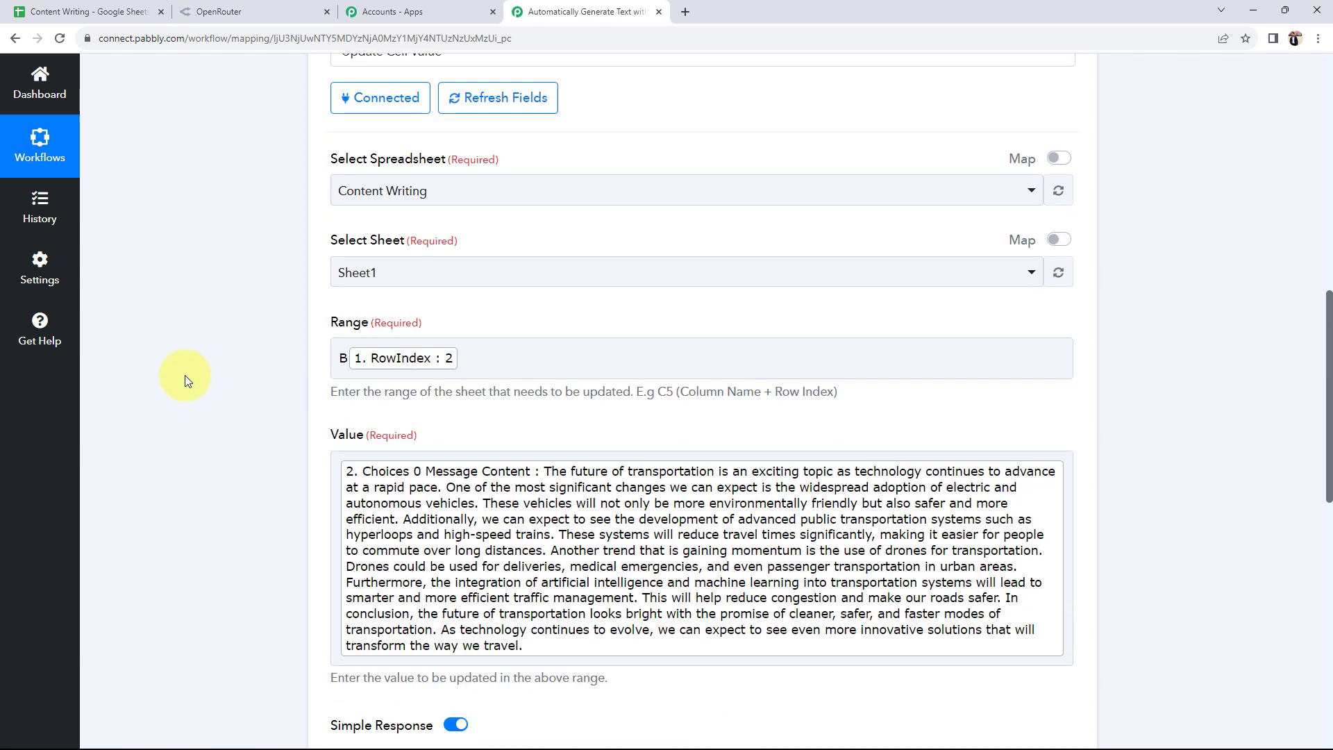
left_click(495, 534)
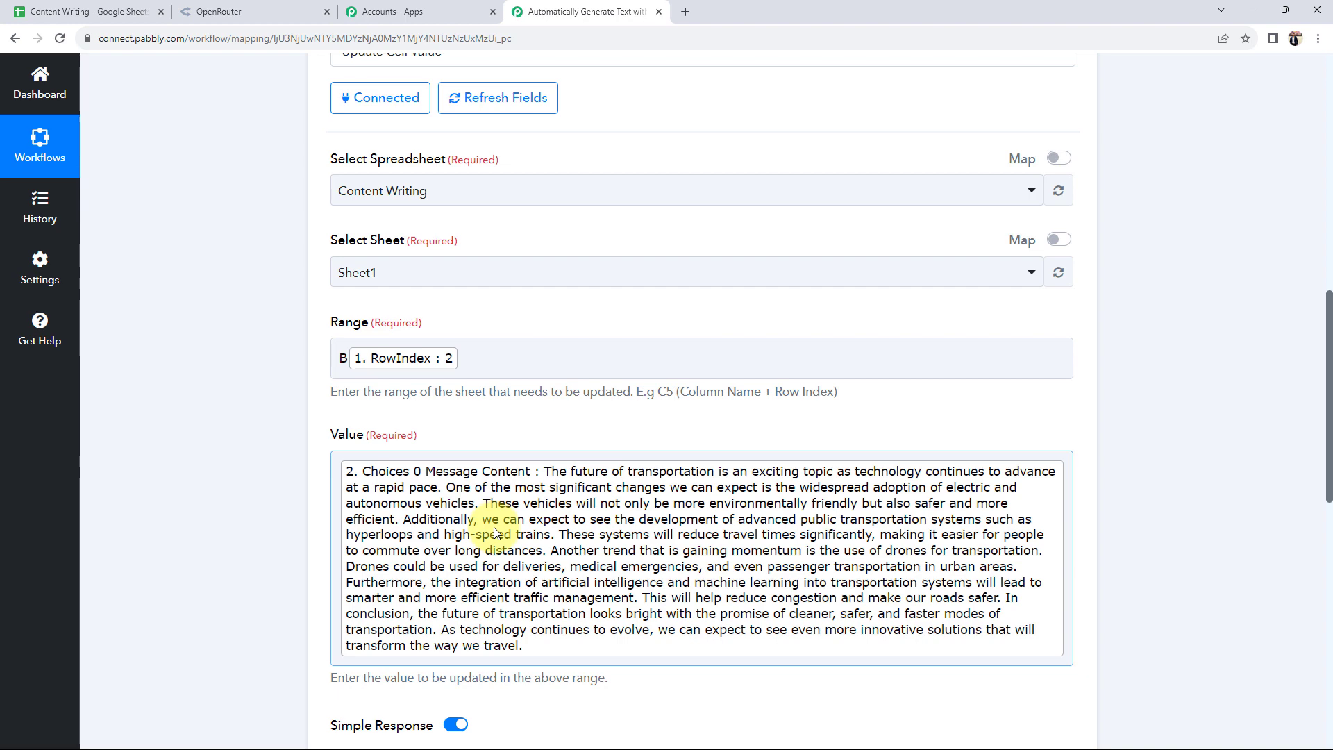
left_click(298, 100)
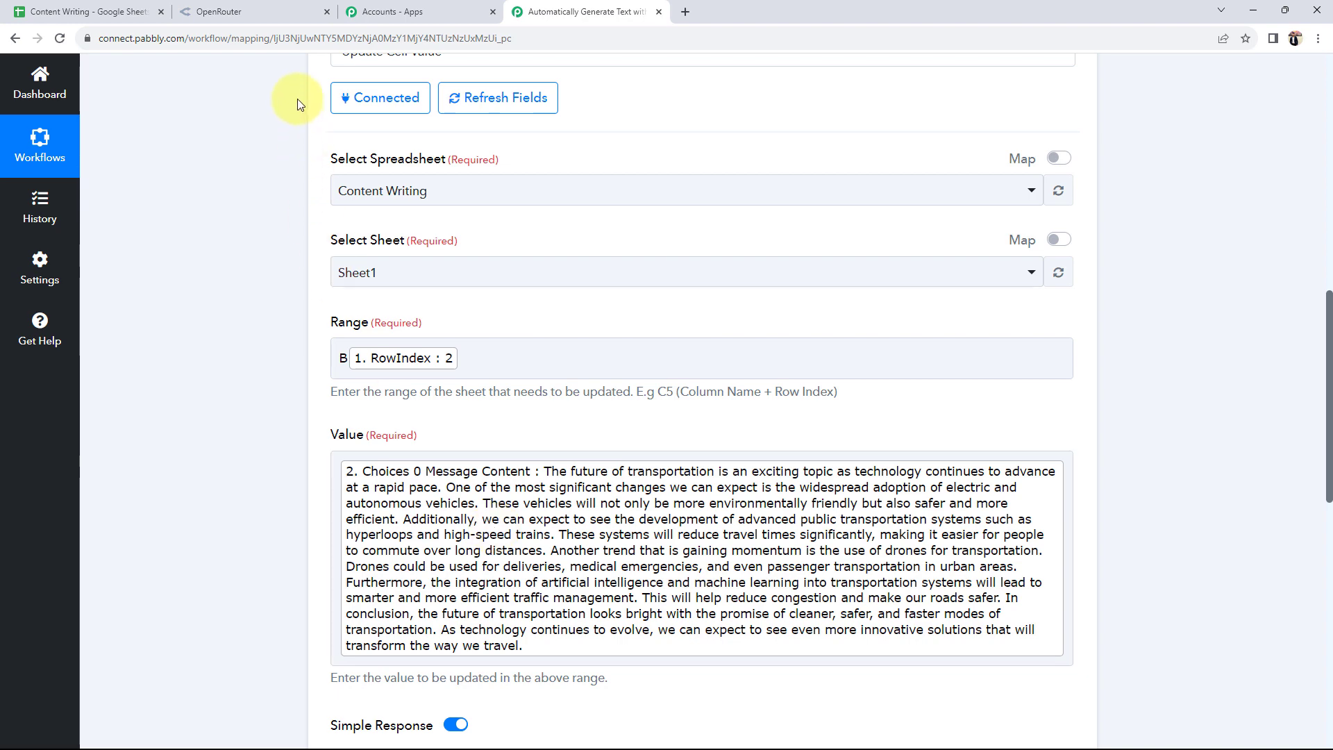
Step: Verify cell B2 of the Content Writing sheet holds the generated transportation article beside title A2
left_click(104, 11)
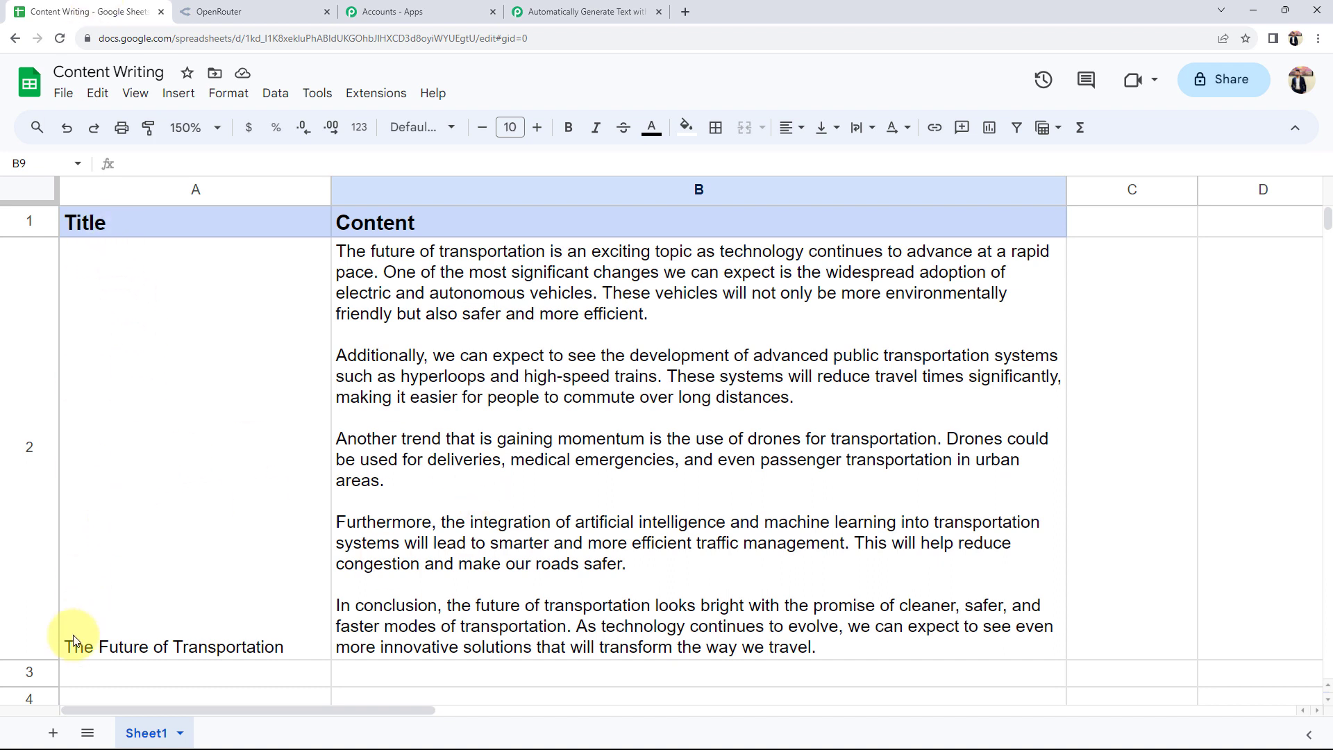
left_click(129, 634)
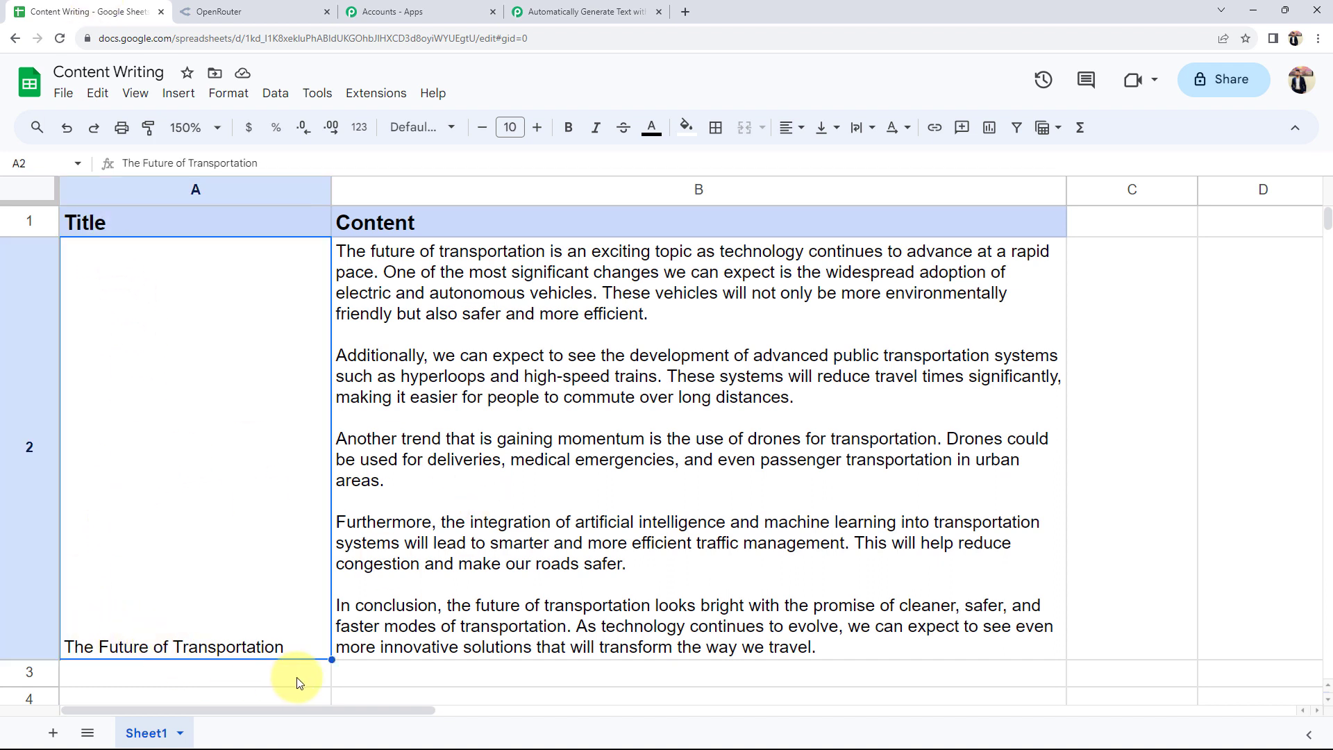
left_click(582, 459)
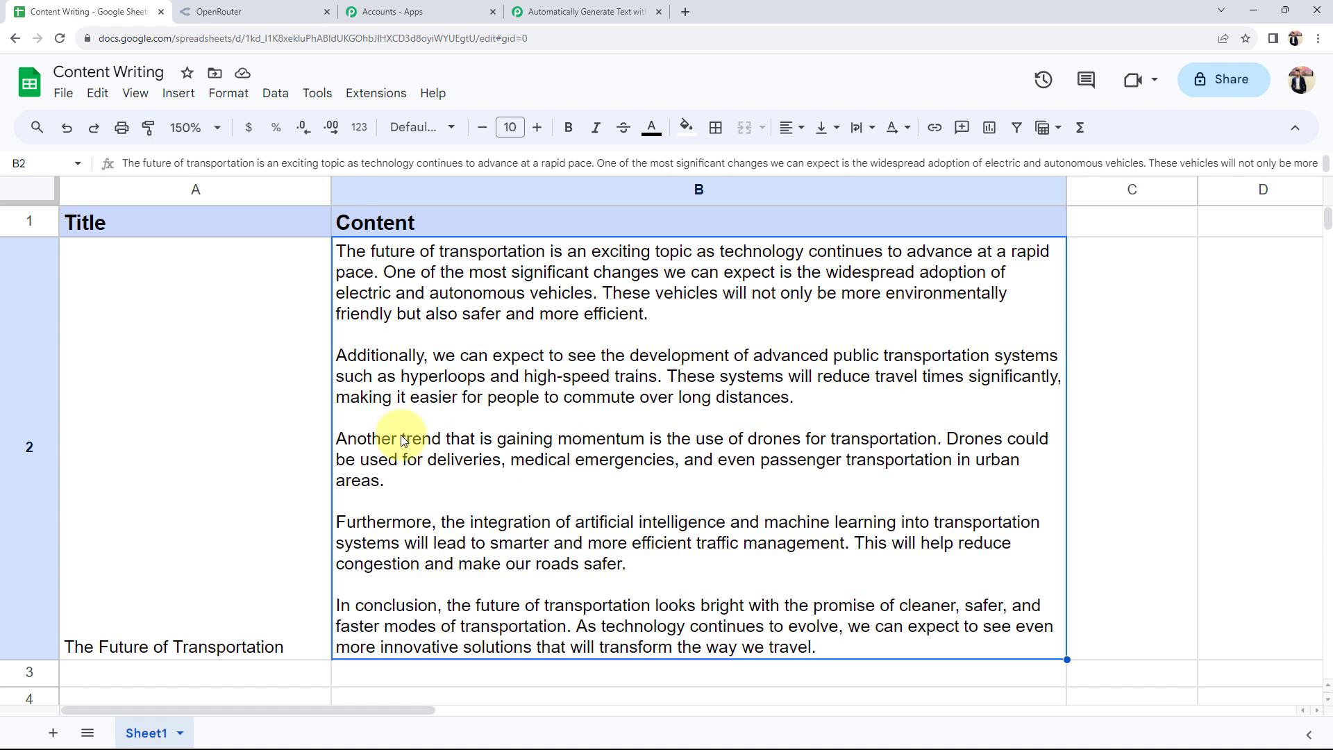
left_click(289, 463)
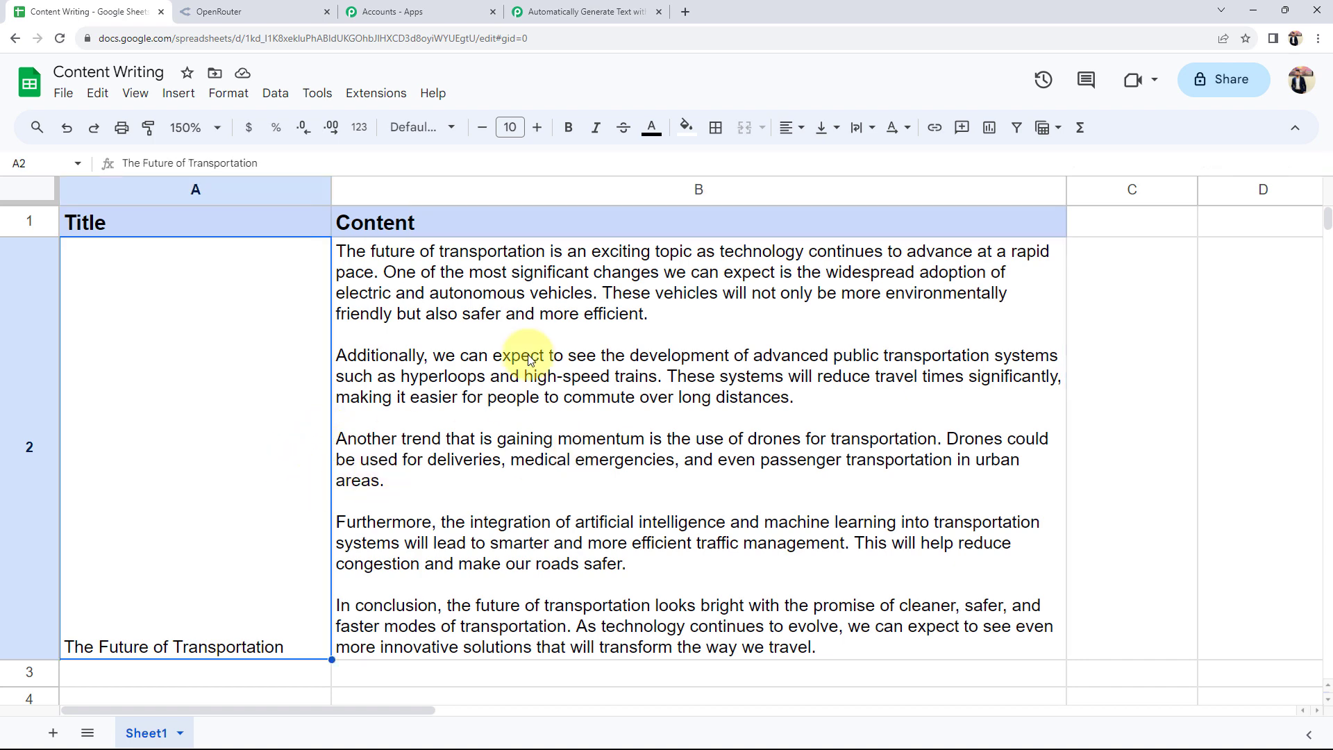
left_click(583, 12)
scroll(291, 428, "up", 6)
Step: Collapse the Update Cell Value step's card in the workflow
scroll(292, 428, "up", 4)
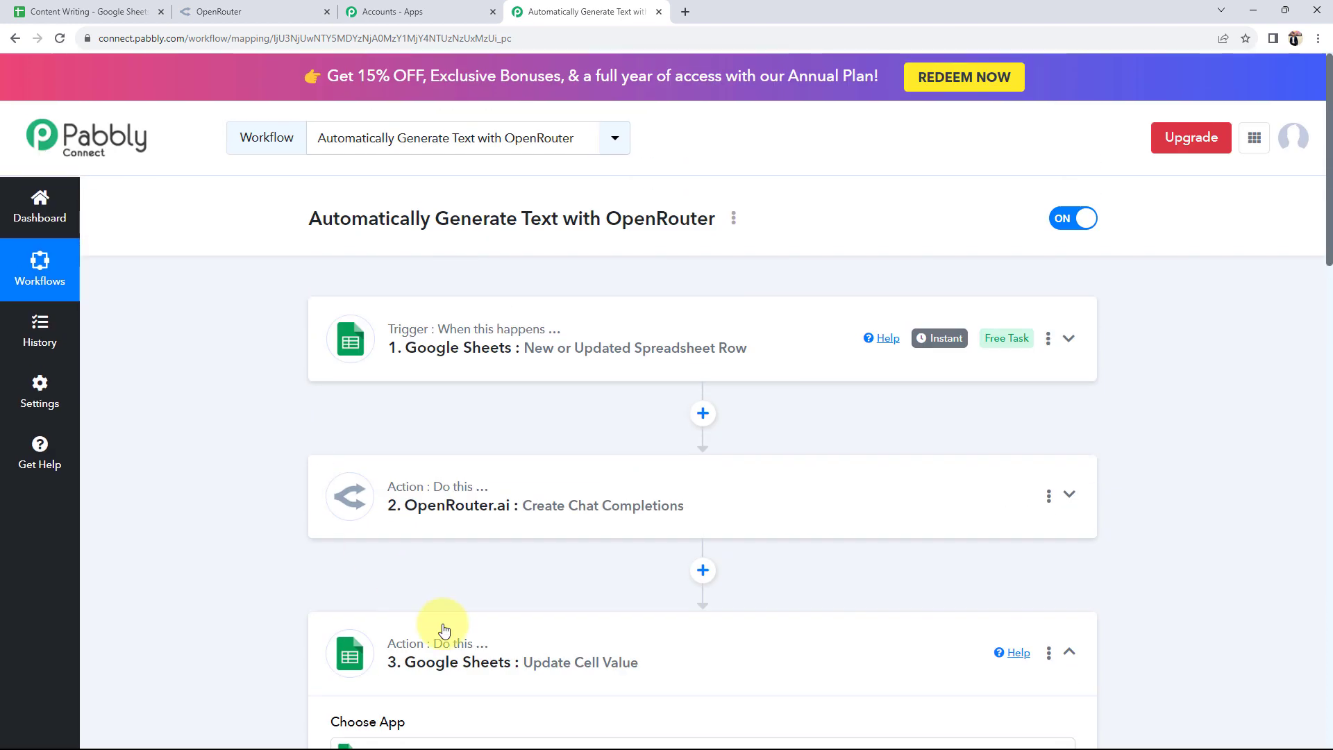
left_click(441, 632)
scroll(253, 526, "down", 1)
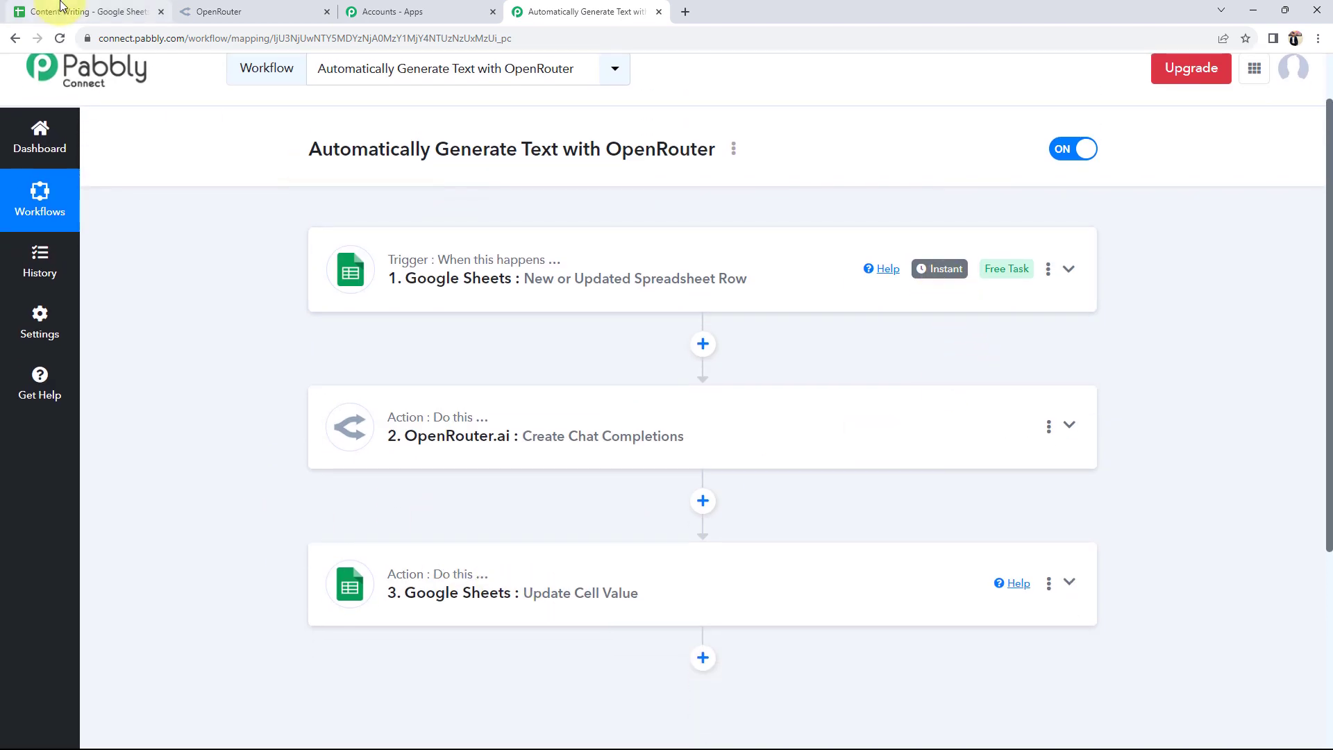
Step: Check that the Content Writing sheet's row 3 title and Content cells are still empty
left_click(84, 12)
left_click(82, 683)
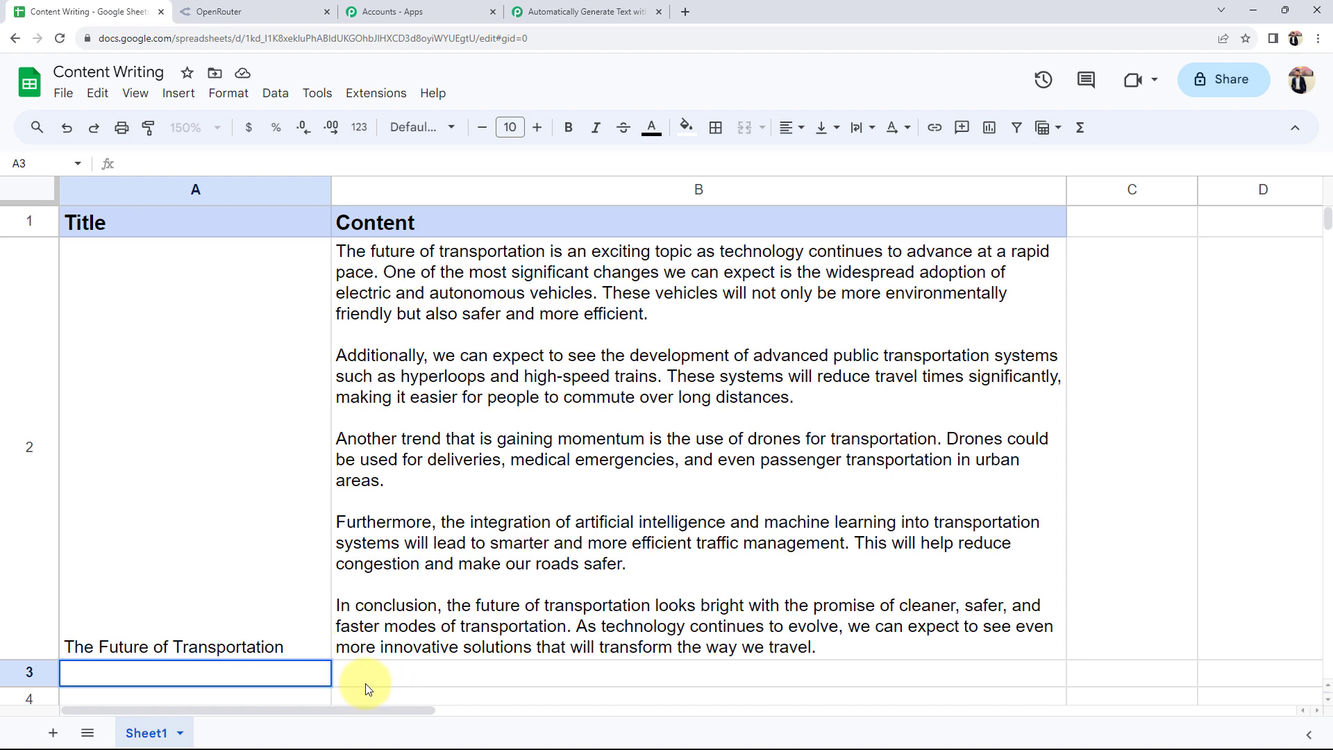
left_click(397, 673)
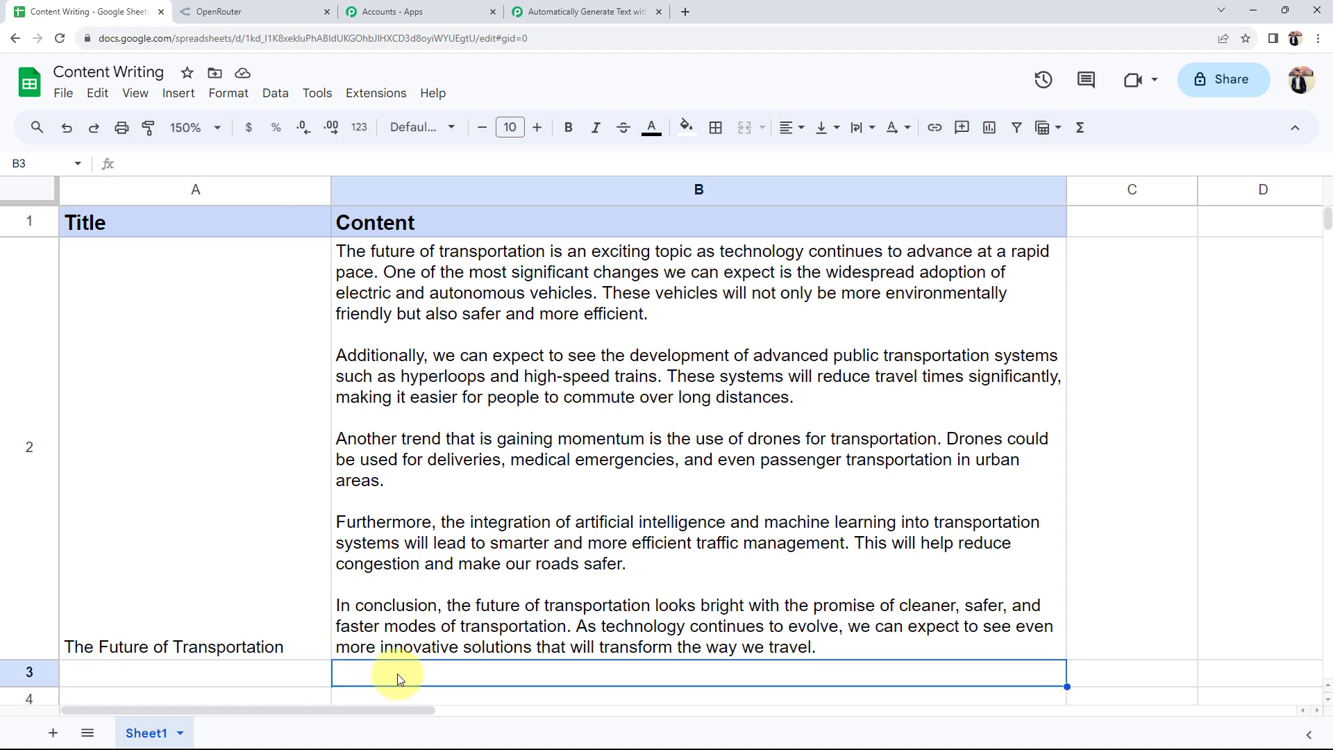
left_click(570, 11)
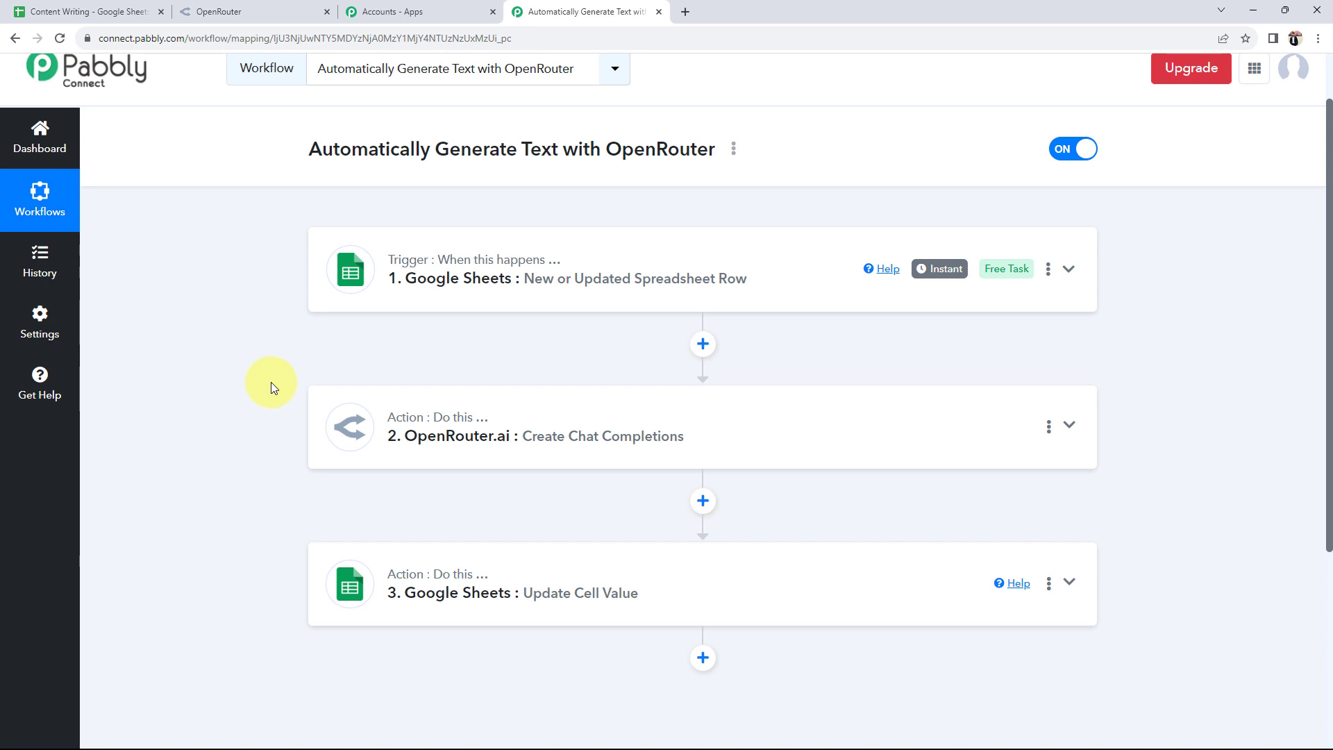